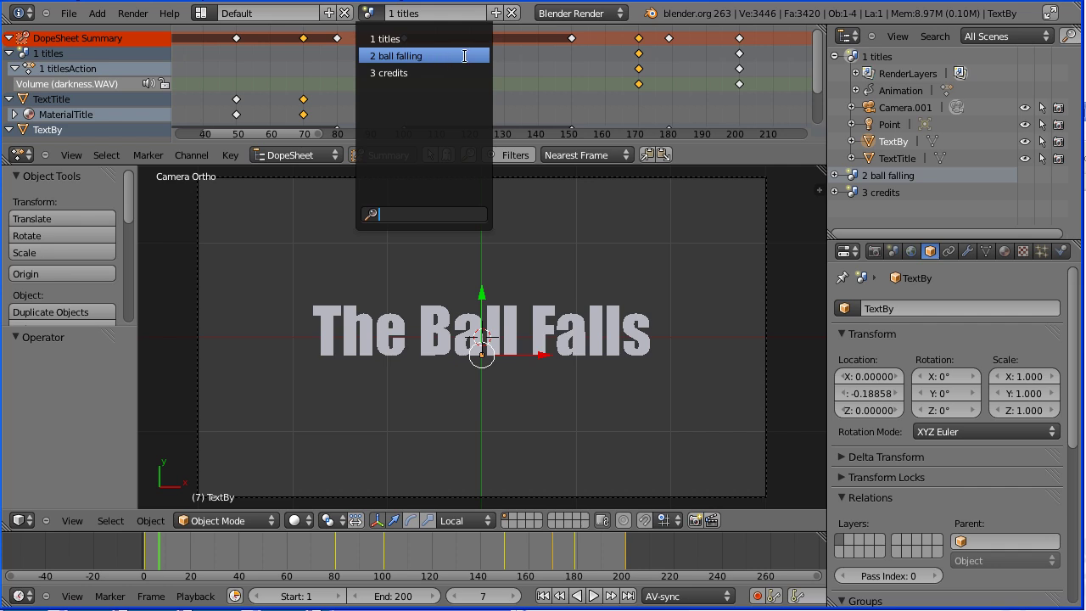
Look through the finished project's scenes: 2 ball falling, 1 titles and 3 credits
{"action": "left_click", "coordinate": [464, 56]}
{"action": "left_click", "coordinate": [370, 12]}
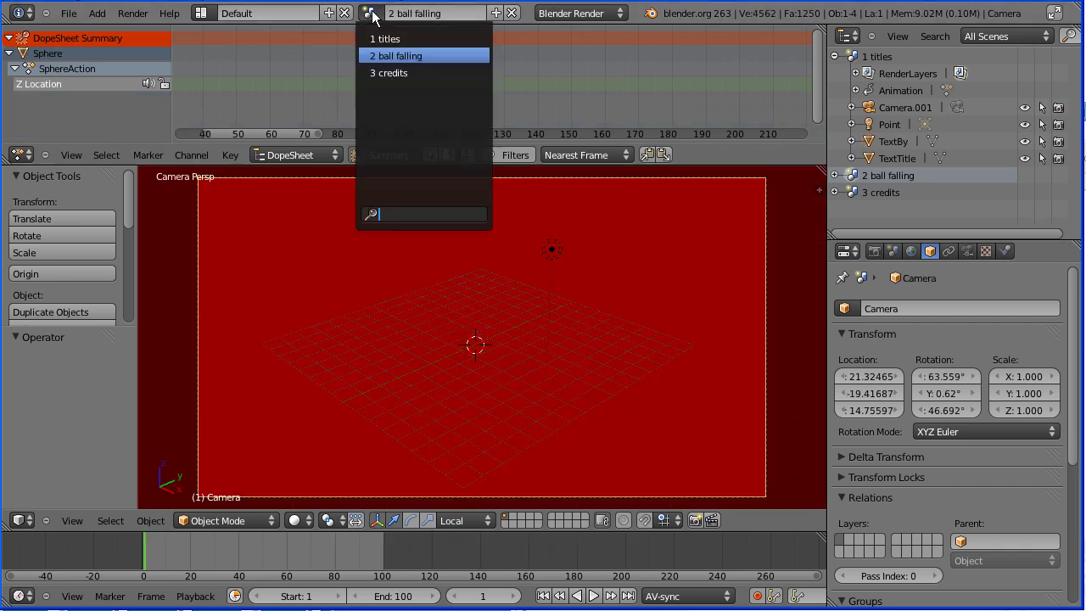
{"action": "left_click", "coordinate": [461, 38]}
{"action": "left_click", "coordinate": [370, 13]}
{"action": "left_click", "coordinate": [452, 76]}
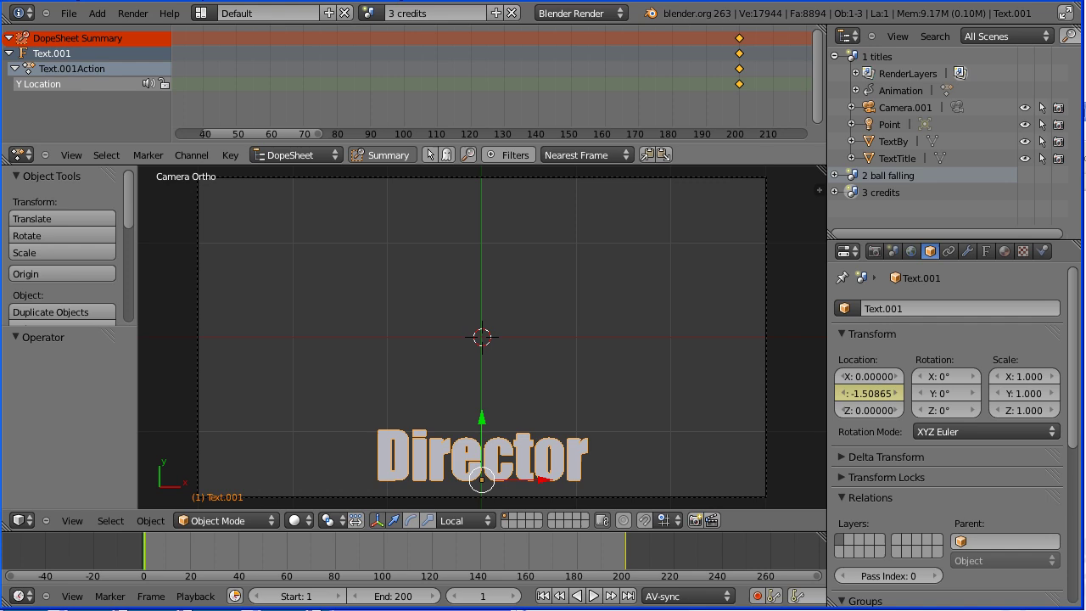
Reload the start-up file and open the recent file soundTut12.blend
{"action": "left_click", "coordinate": [69, 12]}
{"action": "left_click", "coordinate": [85, 28]}
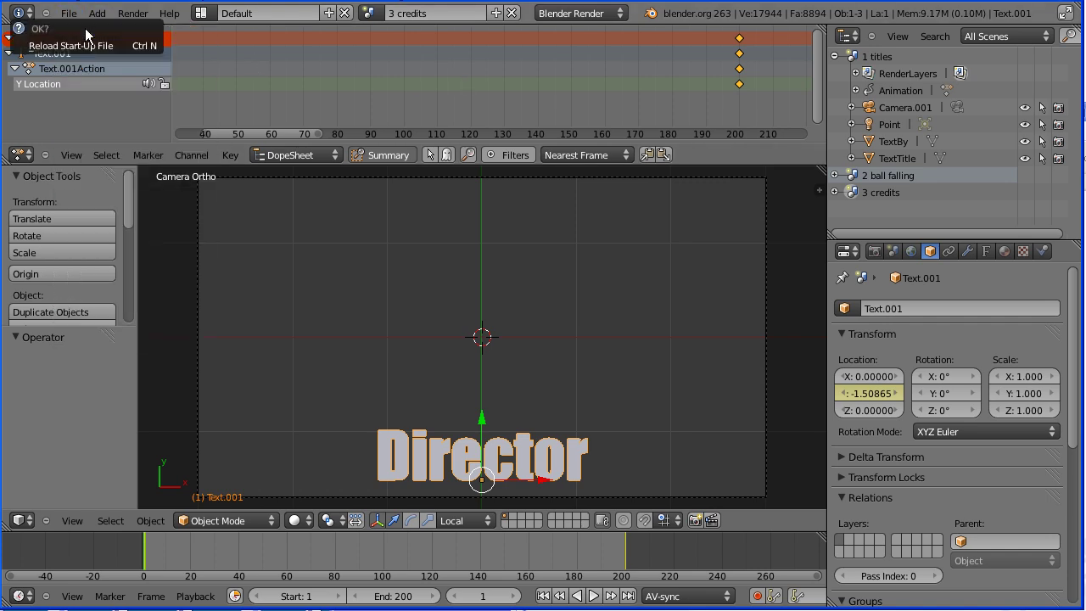
{"action": "left_click", "coordinate": [82, 41]}
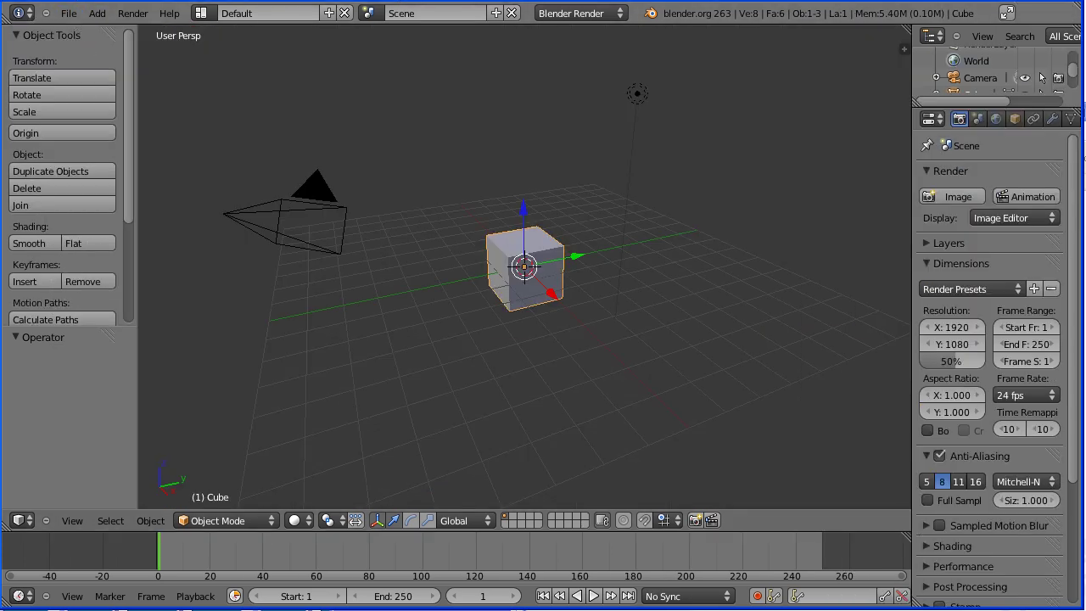
{"action": "left_click", "coordinate": [71, 13]}
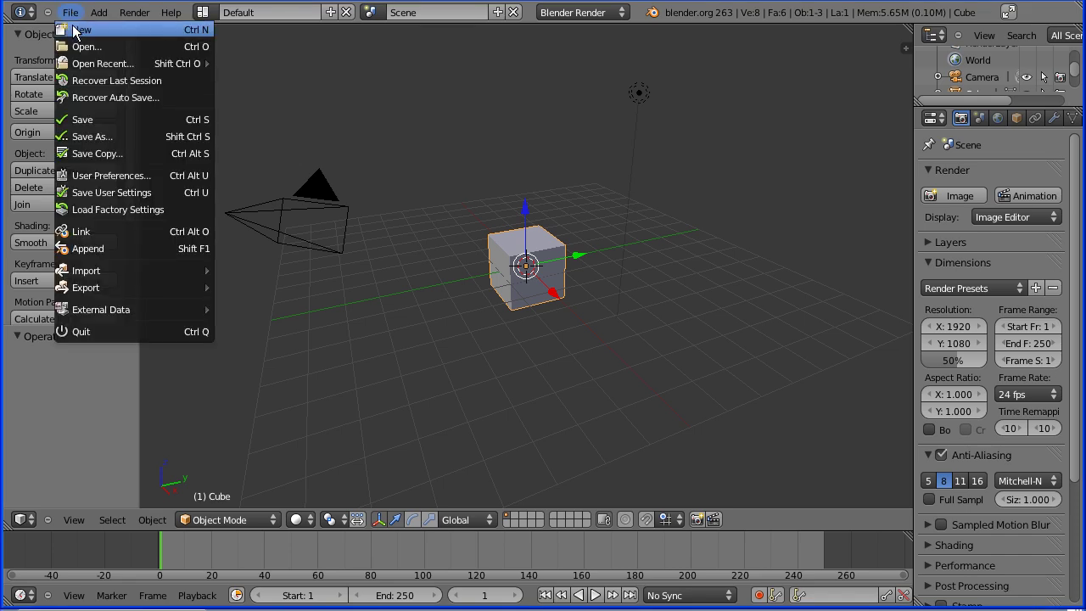
{"action": "mouse_move", "coordinate": [83, 64]}
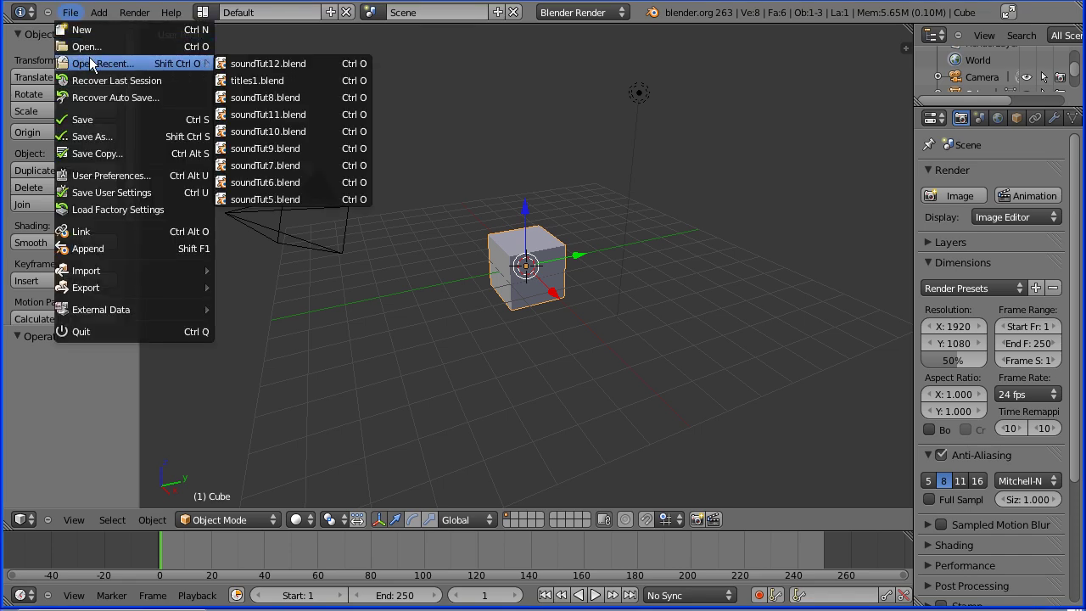
{"action": "left_click", "coordinate": [283, 62]}
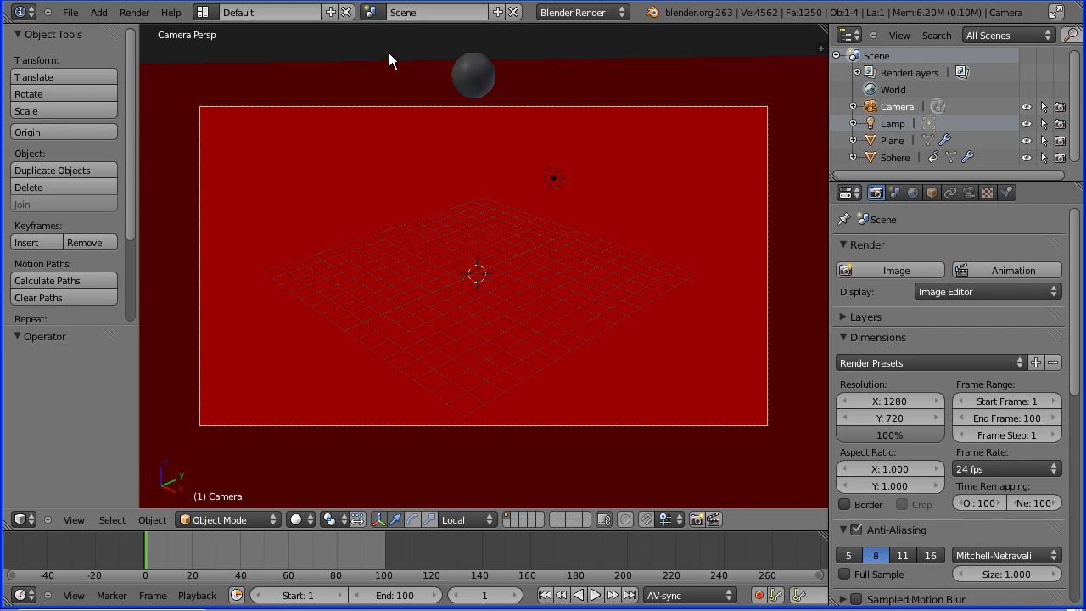
Rename the current scene as "ball falling"
{"action": "left_click", "coordinate": [424, 12]}
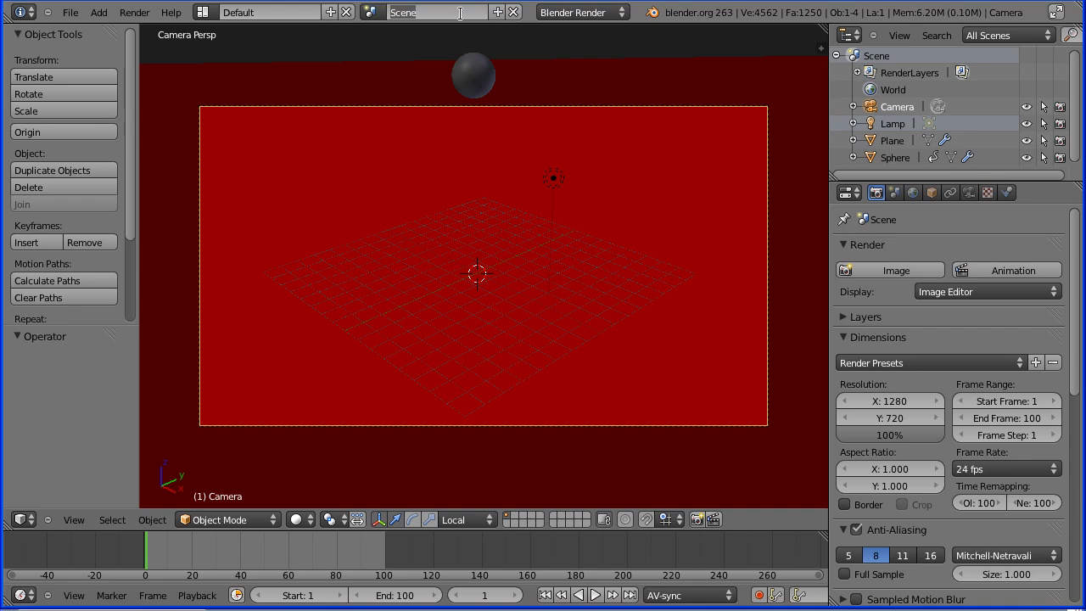
{"action": "type", "text": "ball falling"}
{"action": "key", "text": "Return"}
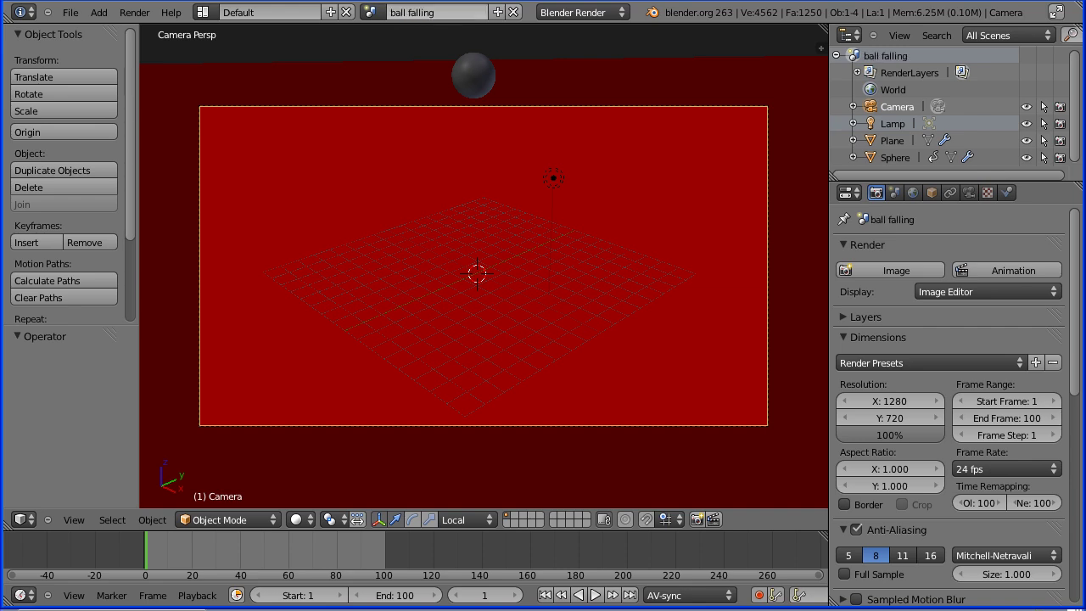
Review the new scene options and glance at the Blender manual's Scenes page in the browser before returning to Blender
{"action": "left_click", "coordinate": [498, 13]}
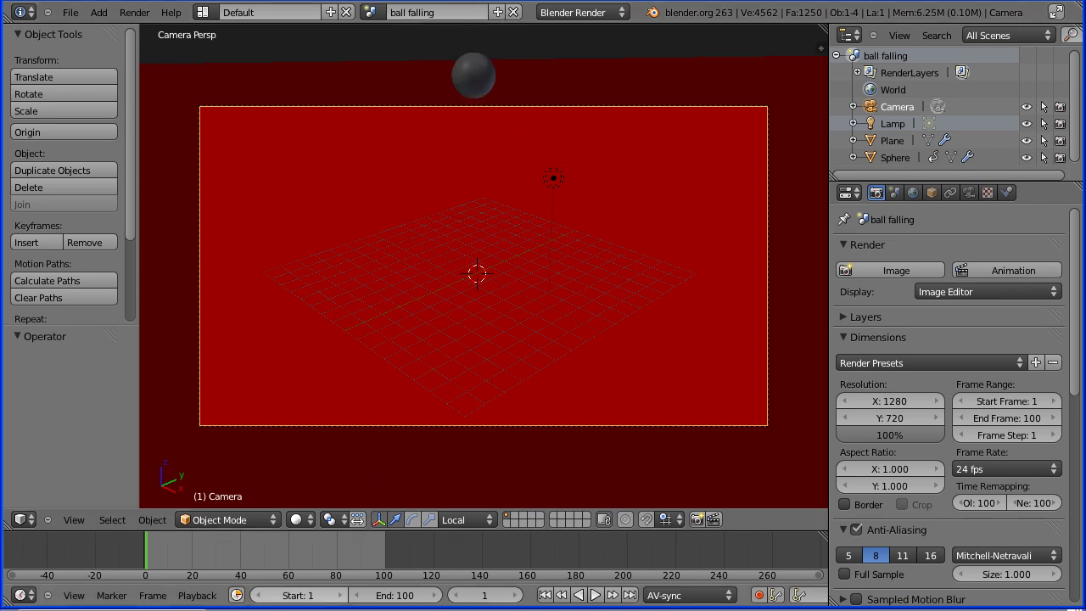
{"action": "key", "text": "alt+Tab"}
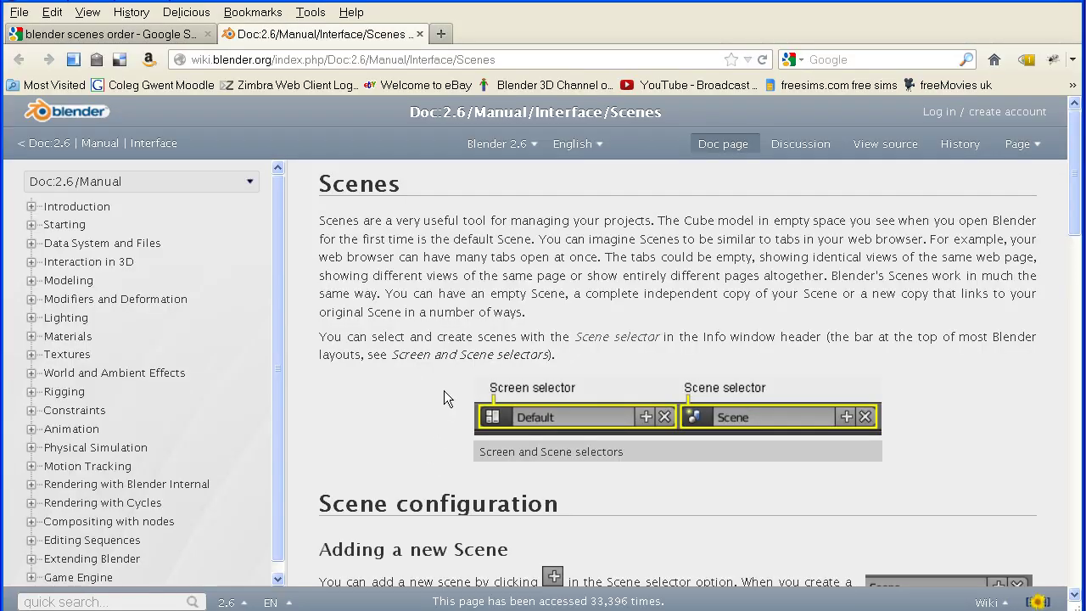
{"action": "key", "text": "alt+Tab"}
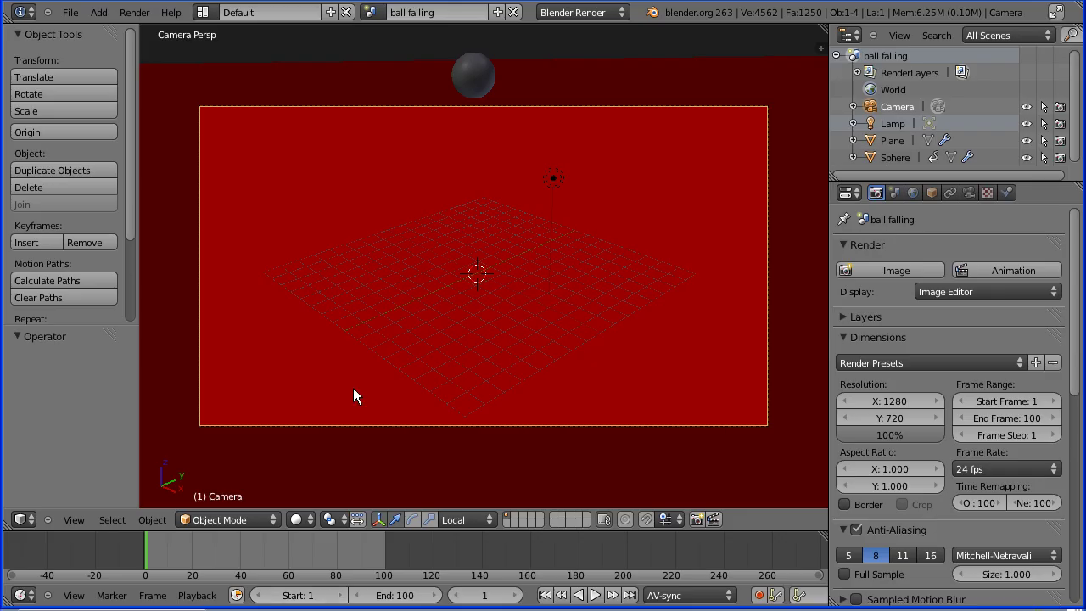
Create a new scene from the ball falling scene using Copy Settings and name it "titles"
{"action": "left_click", "coordinate": [496, 12]}
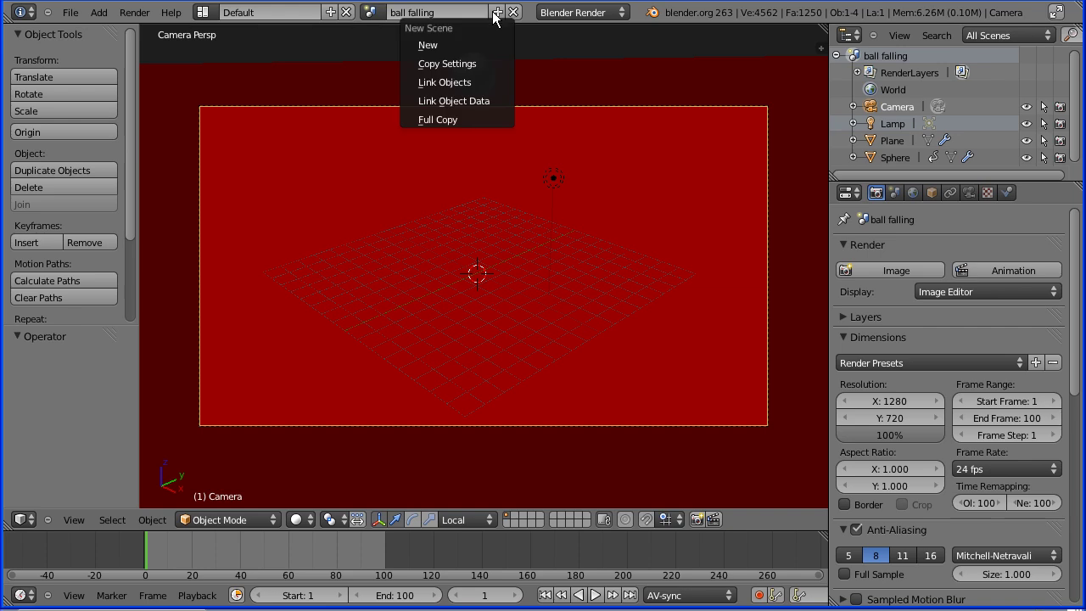
{"action": "left_click", "coordinate": [502, 63]}
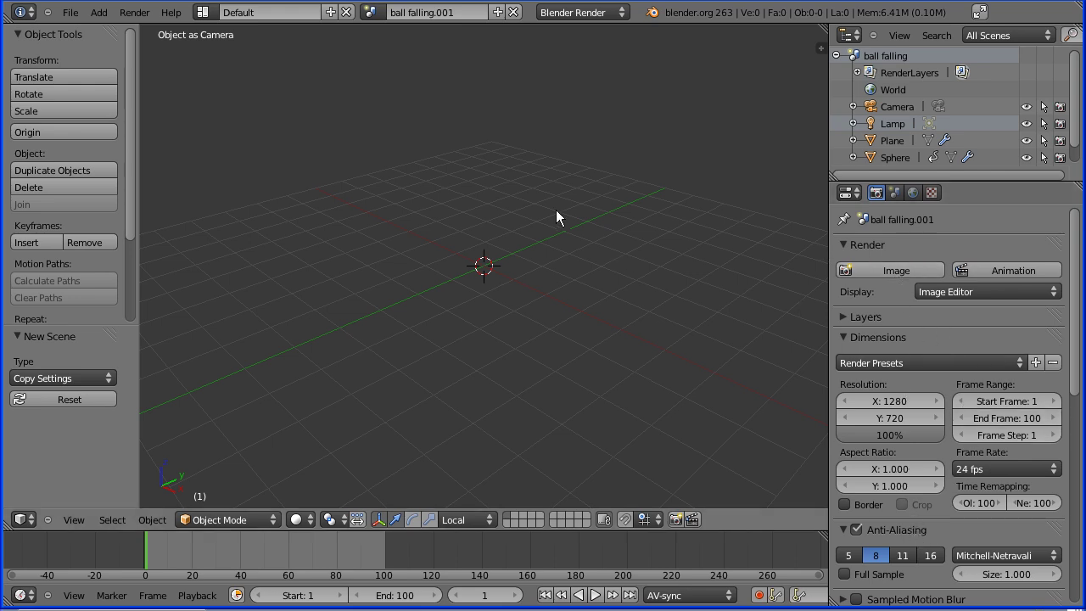
{"action": "left_click", "coordinate": [461, 12]}
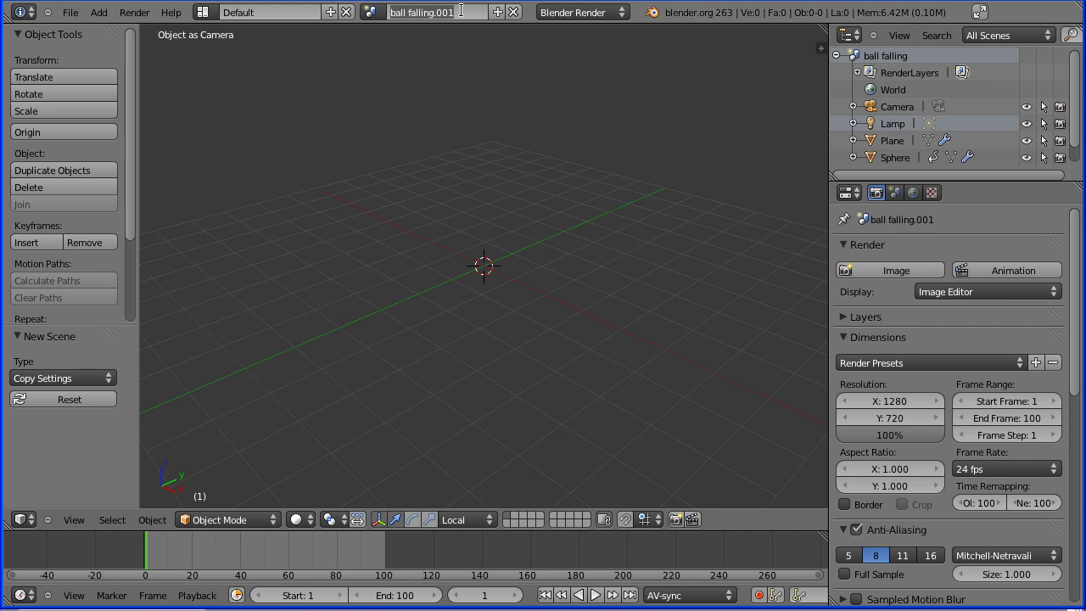
{"action": "type", "text": "titl"}
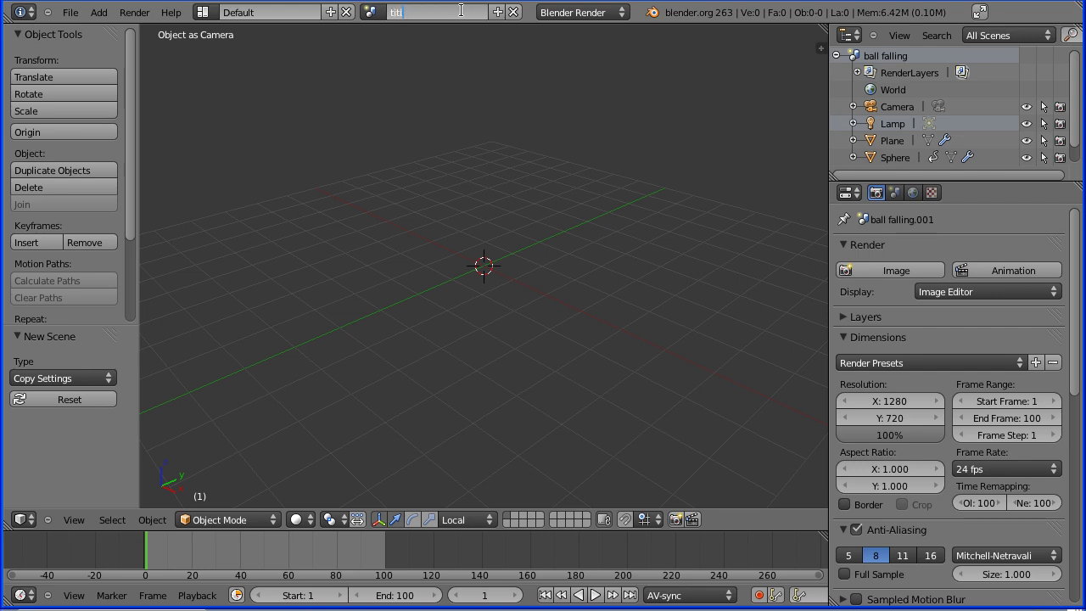
{"action": "type", "text": "es"}
{"action": "key", "text": "Return"}
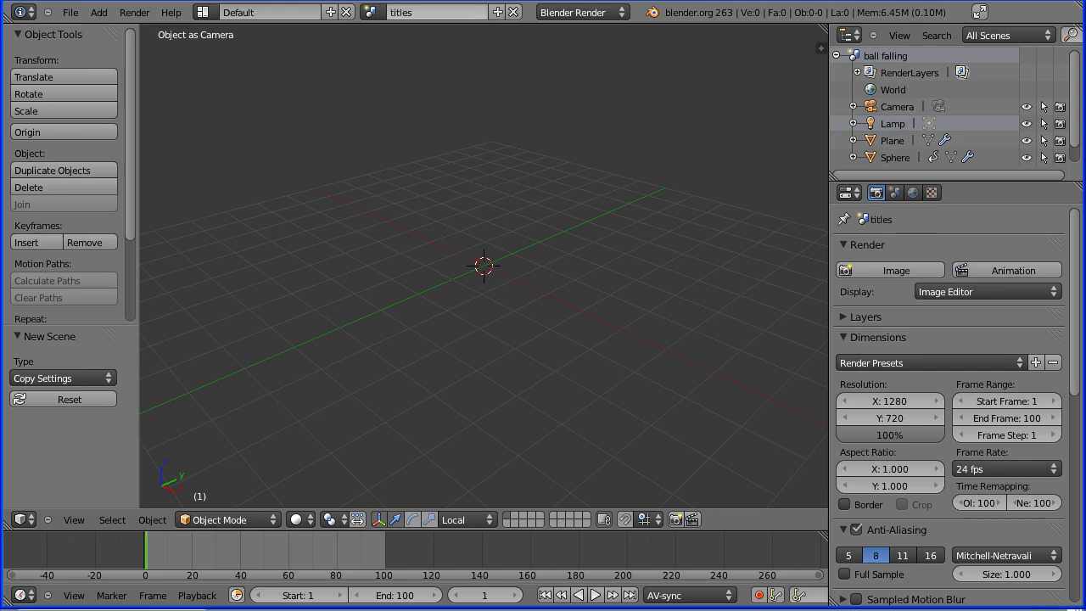
Enlarge the outliner area and expand the titles scene in it
{"action": "left_click_drag", "start_coordinate": [974, 181], "coordinate": [974, 238]}
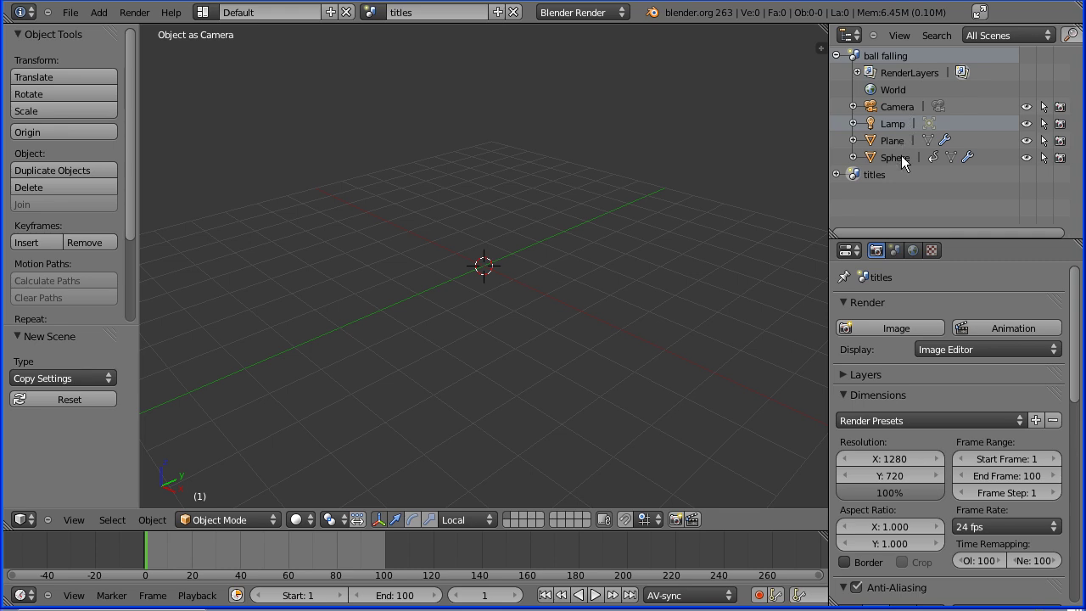
{"action": "left_click", "coordinate": [838, 174]}
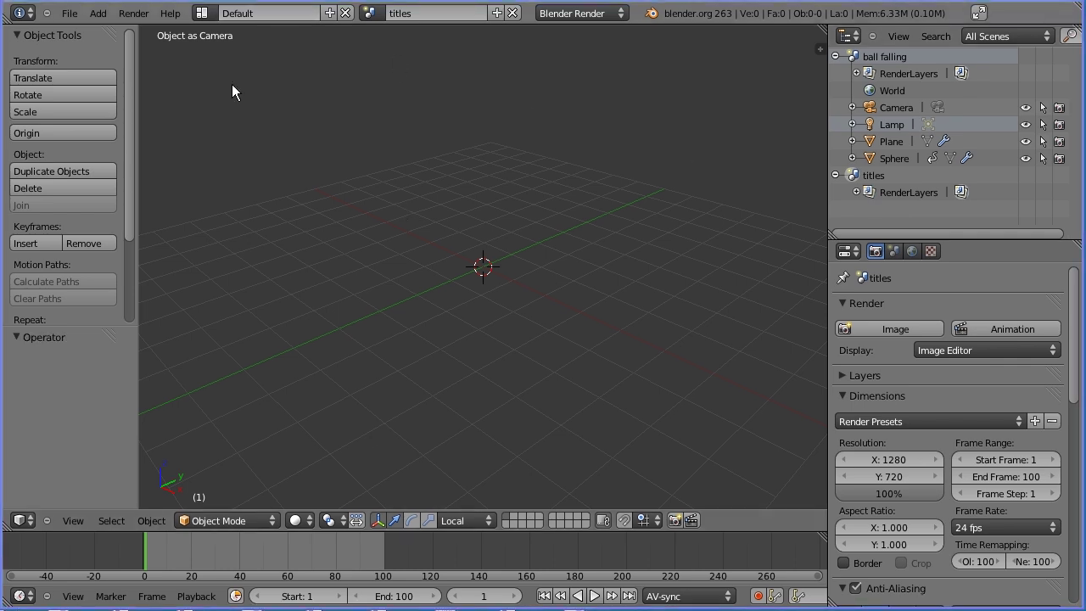
Add a camera to the titles scene and raise it about 2.98 units along the Z axis
{"action": "left_click", "coordinate": [99, 13]}
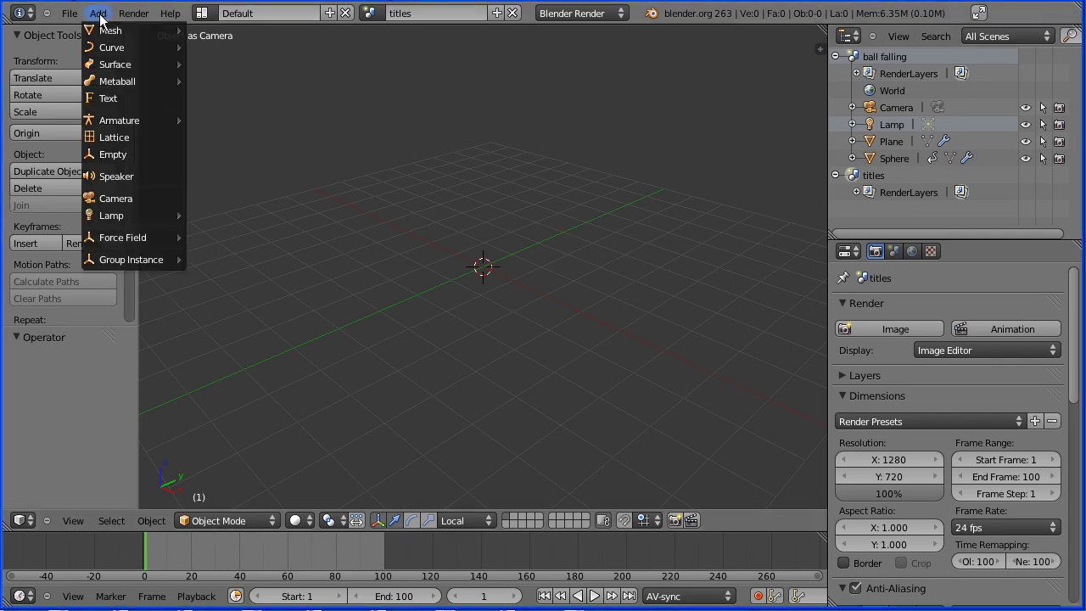
{"action": "left_click", "coordinate": [168, 198]}
{"action": "left_click_drag", "start_coordinate": [484, 217], "coordinate": [486, 93]}
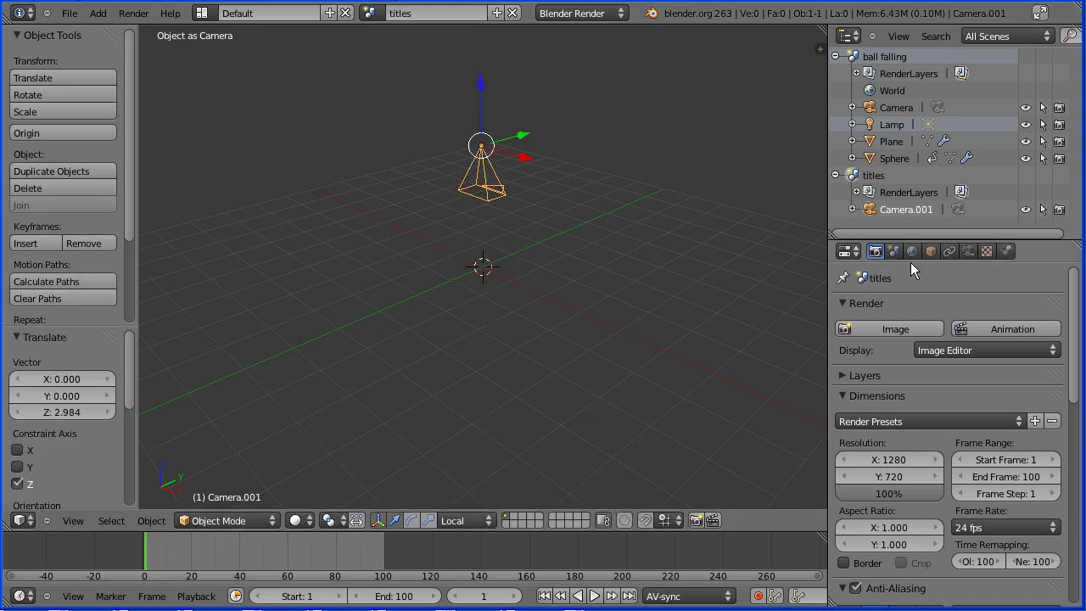
Set the new camera's Z location to 4 and change its lens type to Orthographic
{"action": "left_click", "coordinate": [929, 251]}
{"action": "left_click", "coordinate": [858, 407]}
{"action": "type", "text": "4"}
{"action": "key", "text": "Return"}
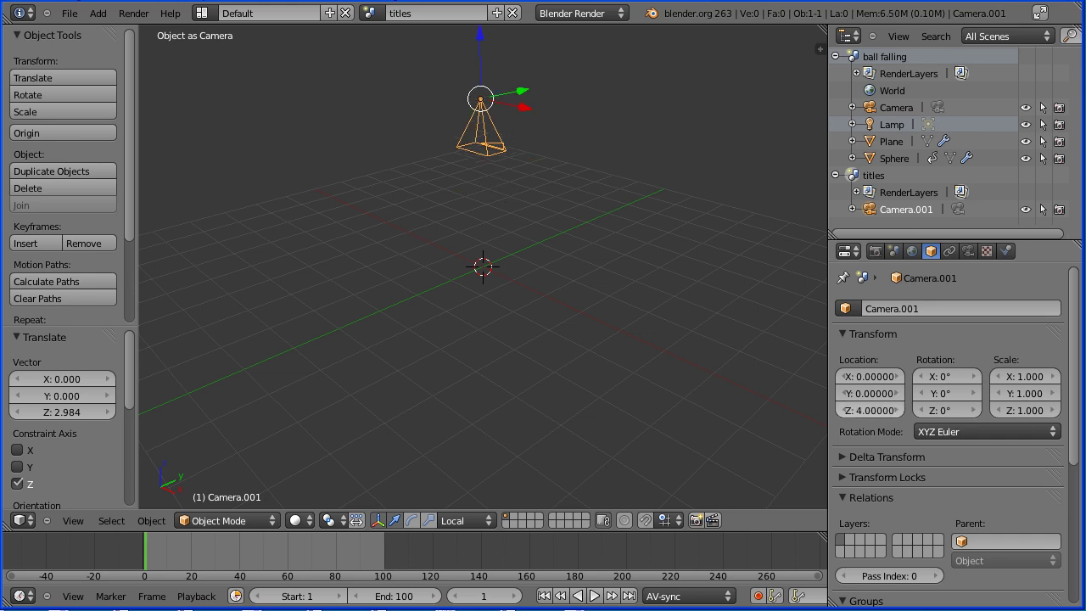
{"action": "left_click", "coordinate": [970, 250]}
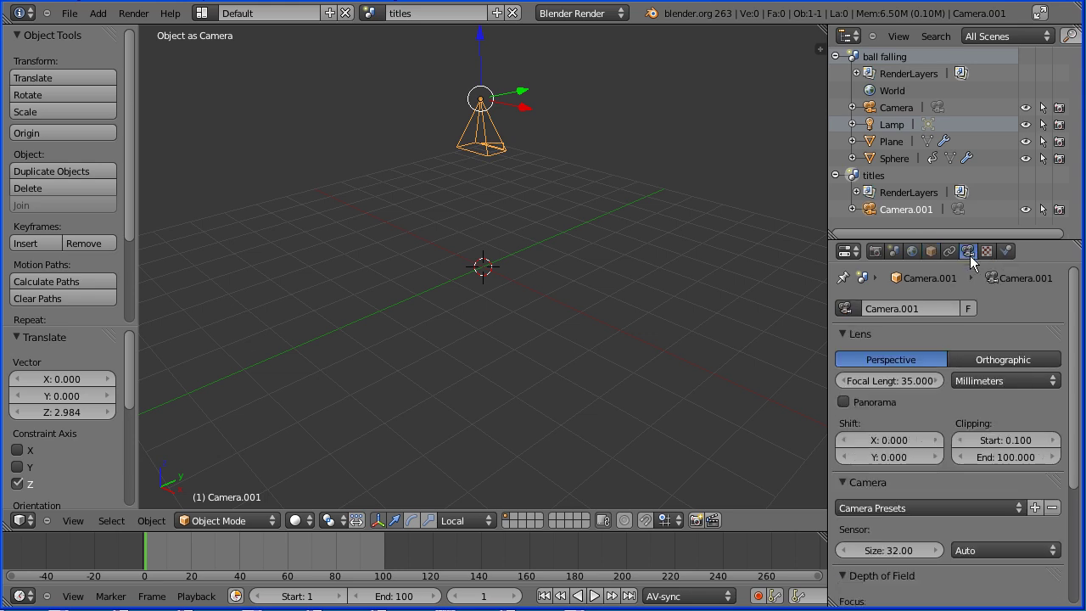
{"action": "left_click", "coordinate": [1045, 366]}
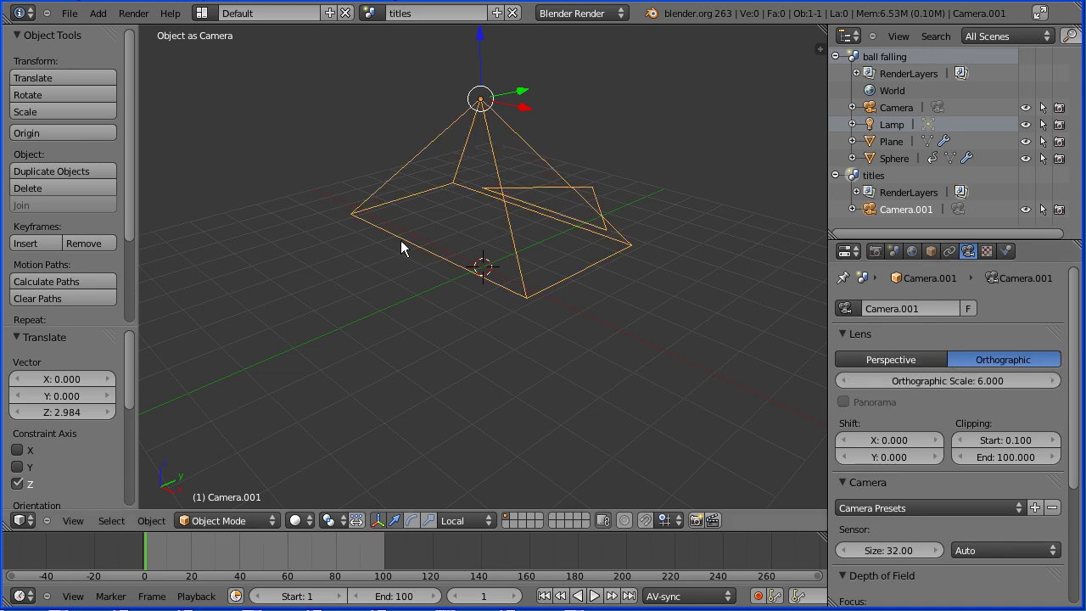
Add a point lamp to the titles scene and set its Z location to 4
{"action": "left_click", "coordinate": [101, 15]}
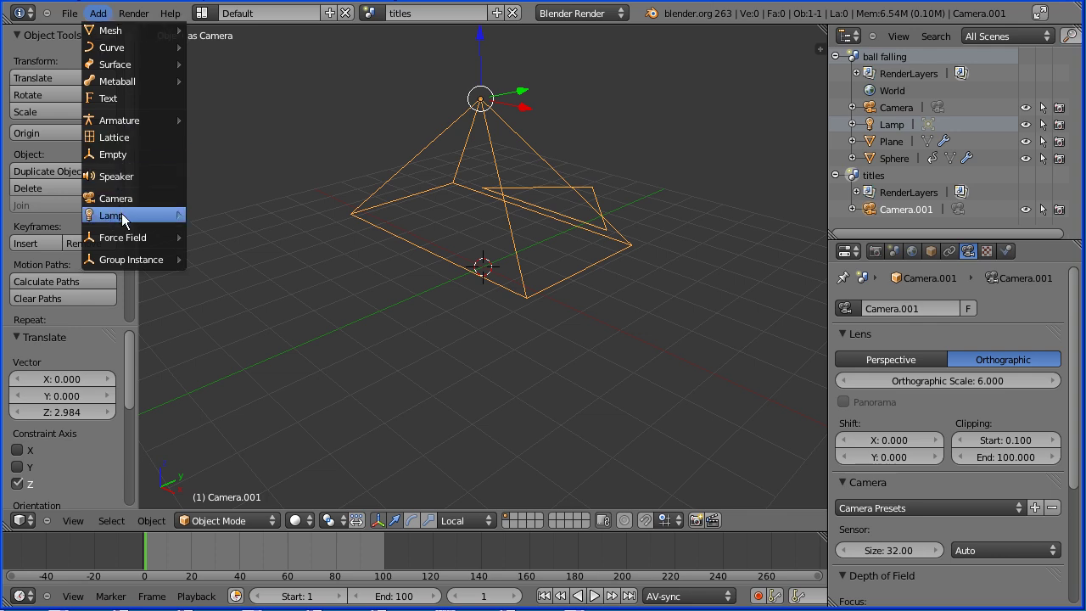
{"action": "mouse_move", "coordinate": [121, 213]}
{"action": "left_click", "coordinate": [253, 219]}
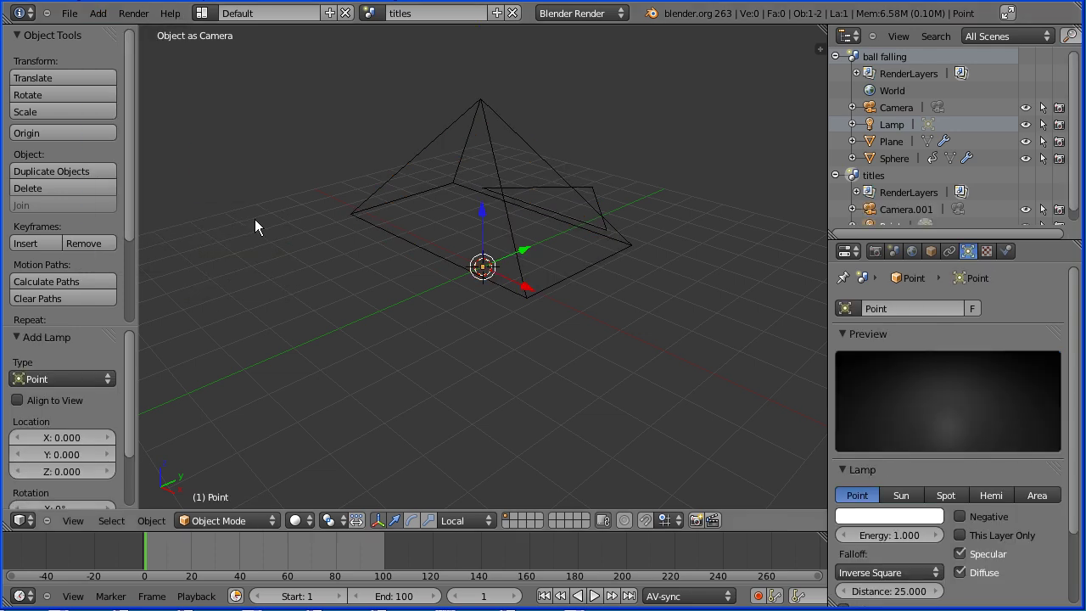
{"action": "left_click", "coordinate": [930, 251]}
{"action": "left_click", "coordinate": [867, 411]}
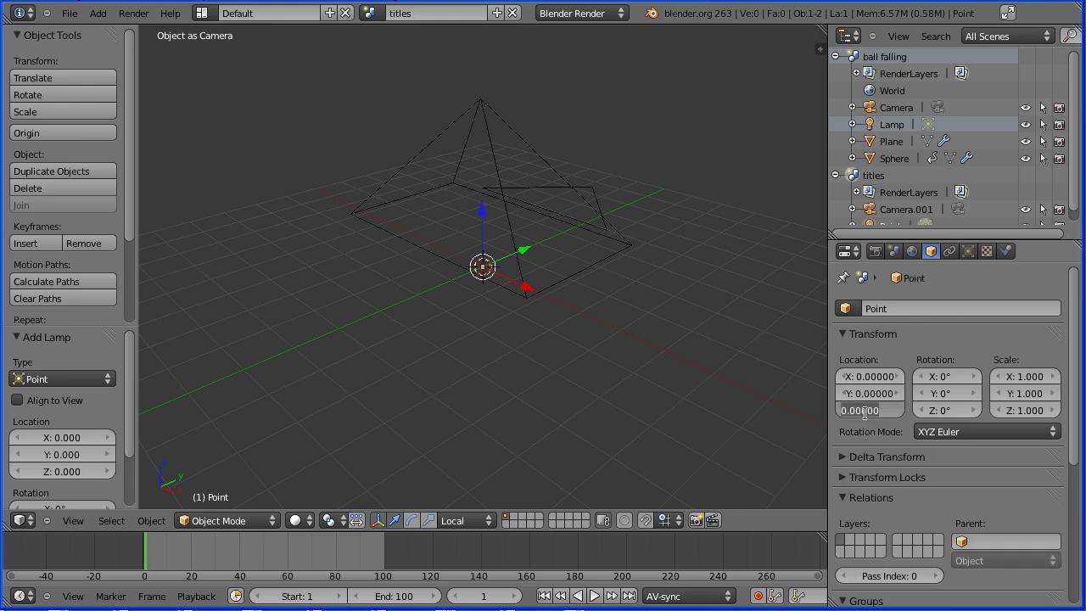
{"action": "type", "text": "4"}
{"action": "key", "text": "Return"}
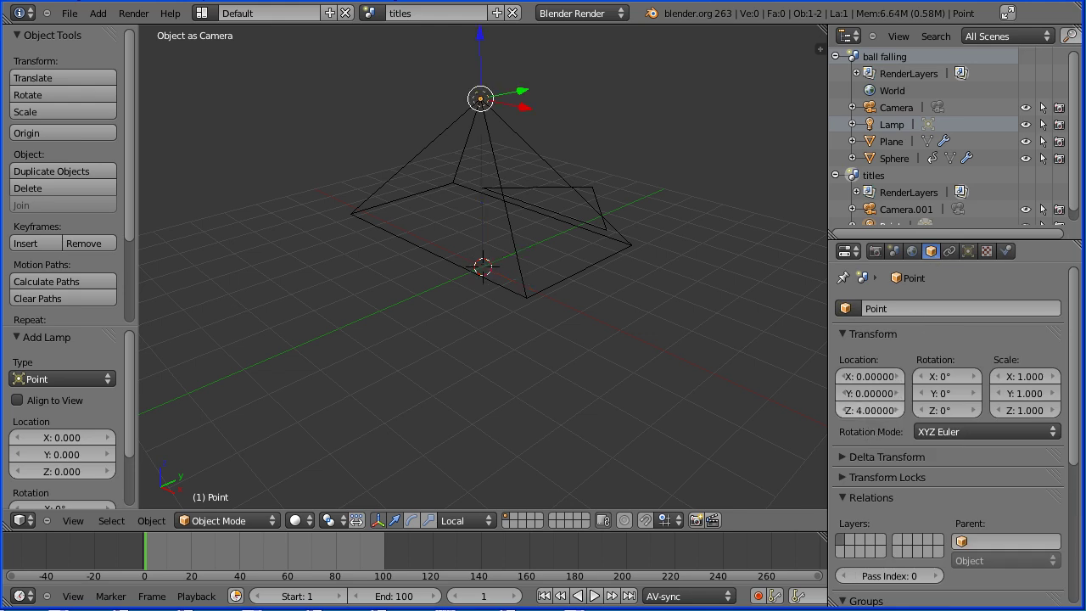
Add a text object to the titles scene and show the 3D view through the camera
{"action": "left_click", "coordinate": [98, 15]}
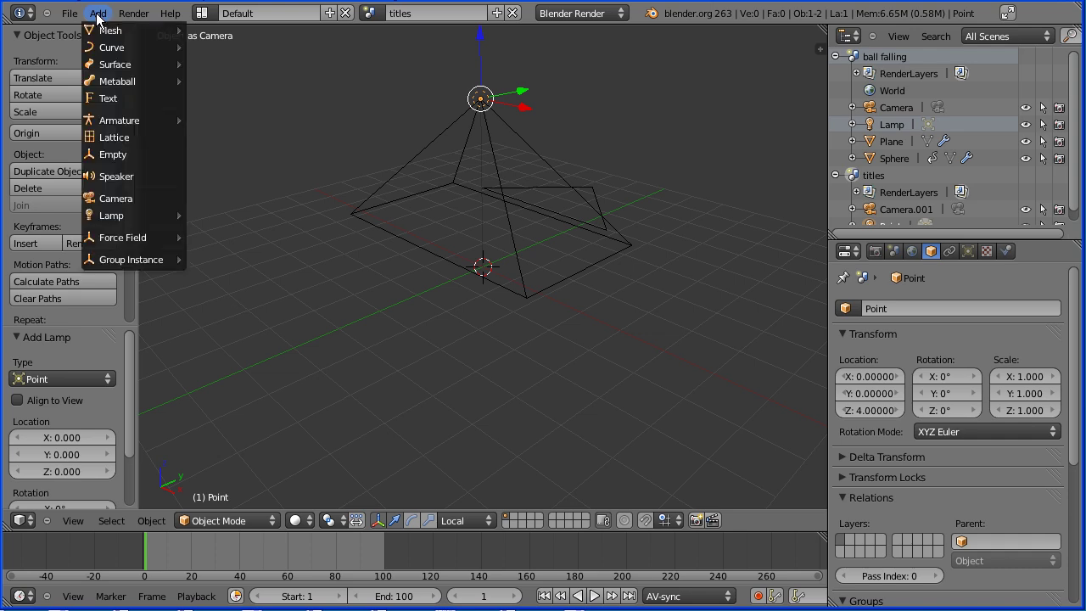
{"action": "left_click", "coordinate": [126, 99]}
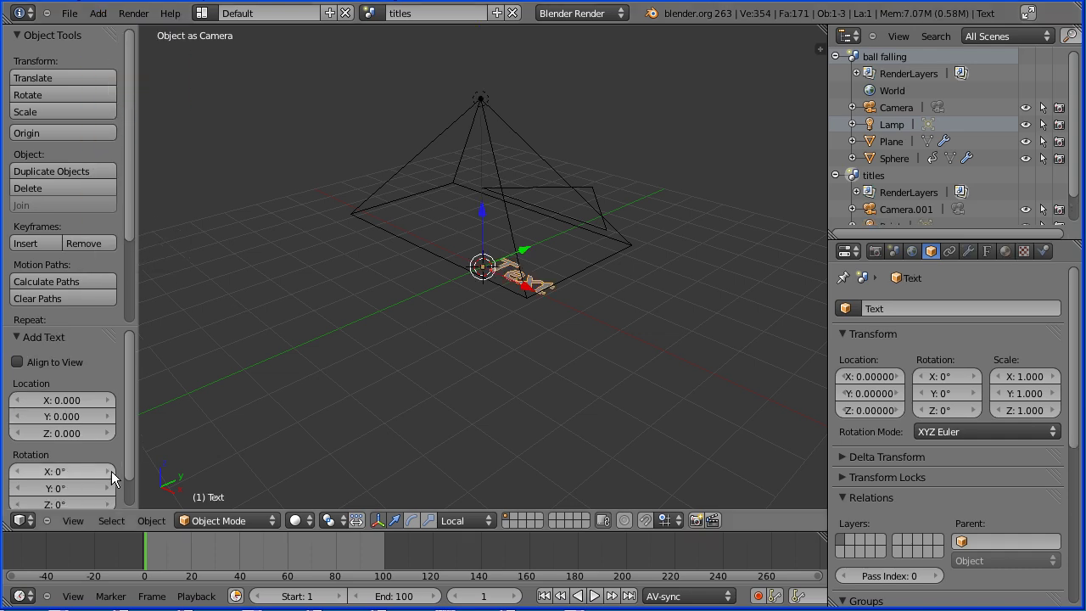
{"action": "left_click", "coordinate": [72, 521]}
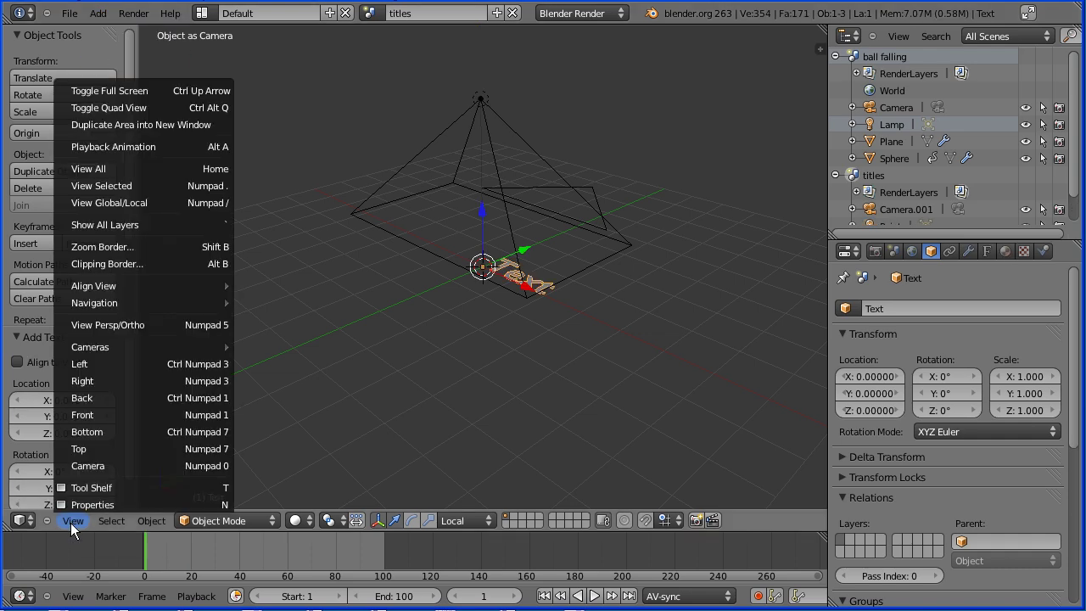
{"action": "left_click", "coordinate": [135, 466]}
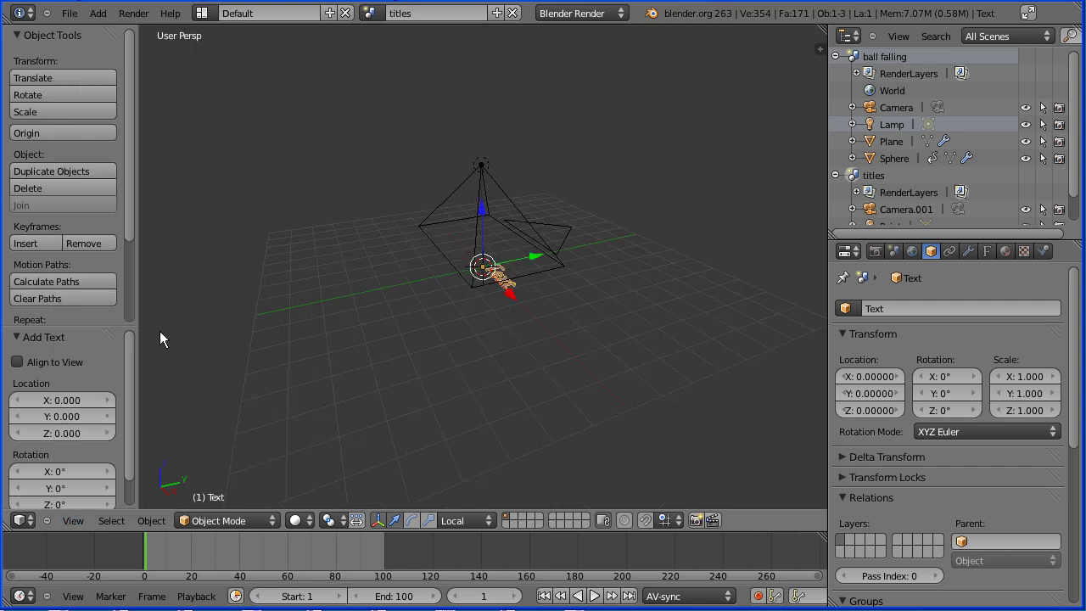
{"action": "left_click", "coordinate": [73, 521]}
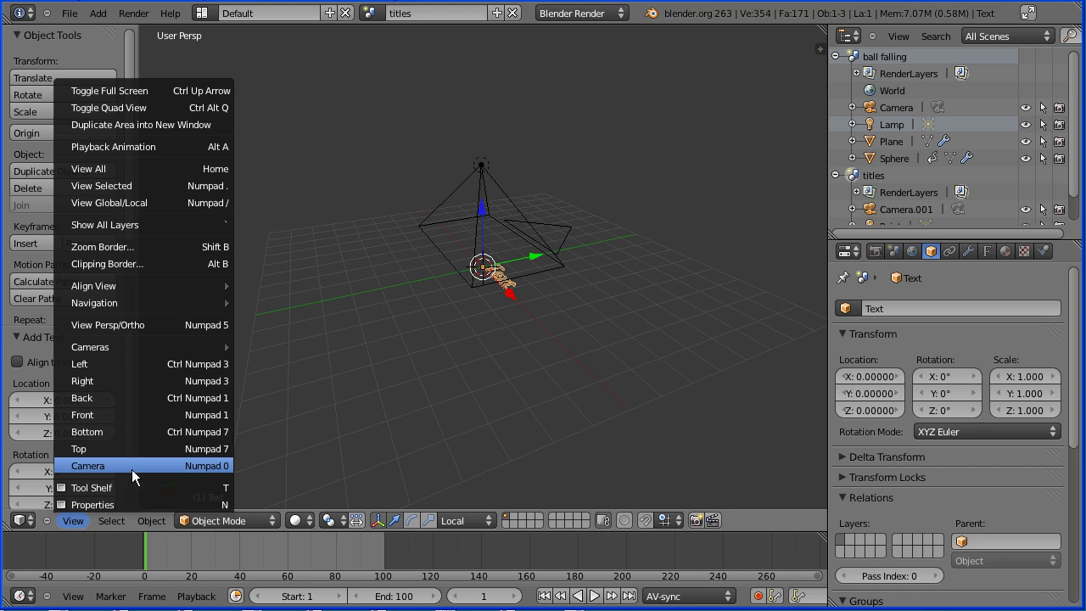
{"action": "left_click", "coordinate": [184, 467]}
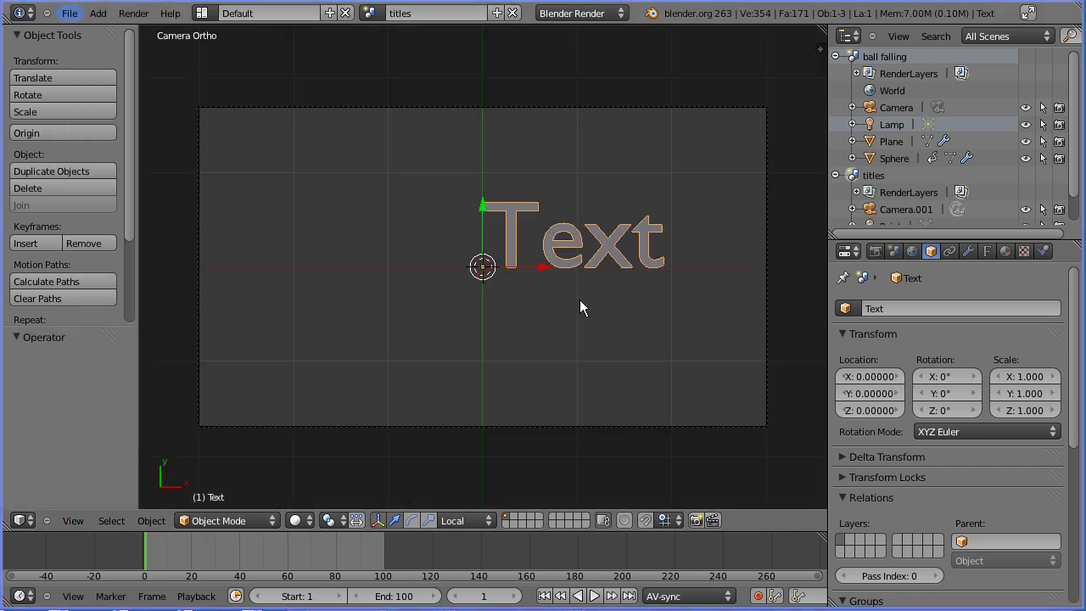
Centre-align the text object and move it about -0.207 along the Y axis
{"action": "left_click", "coordinate": [988, 252]}
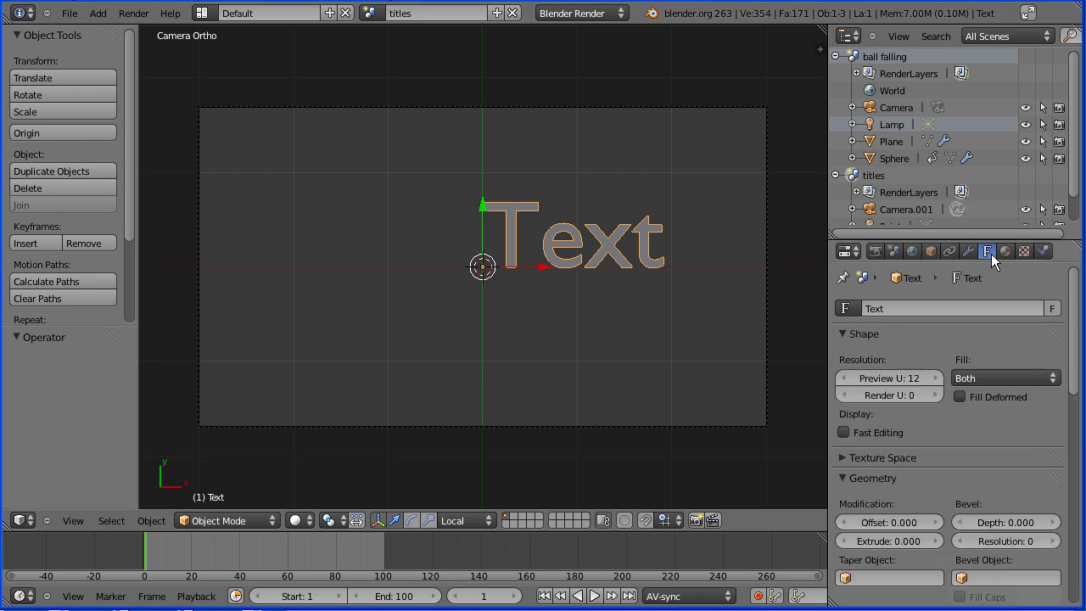
{"action": "scroll", "coordinate": [1073, 329], "scroll_direction": "down", "scroll_amount": 10}
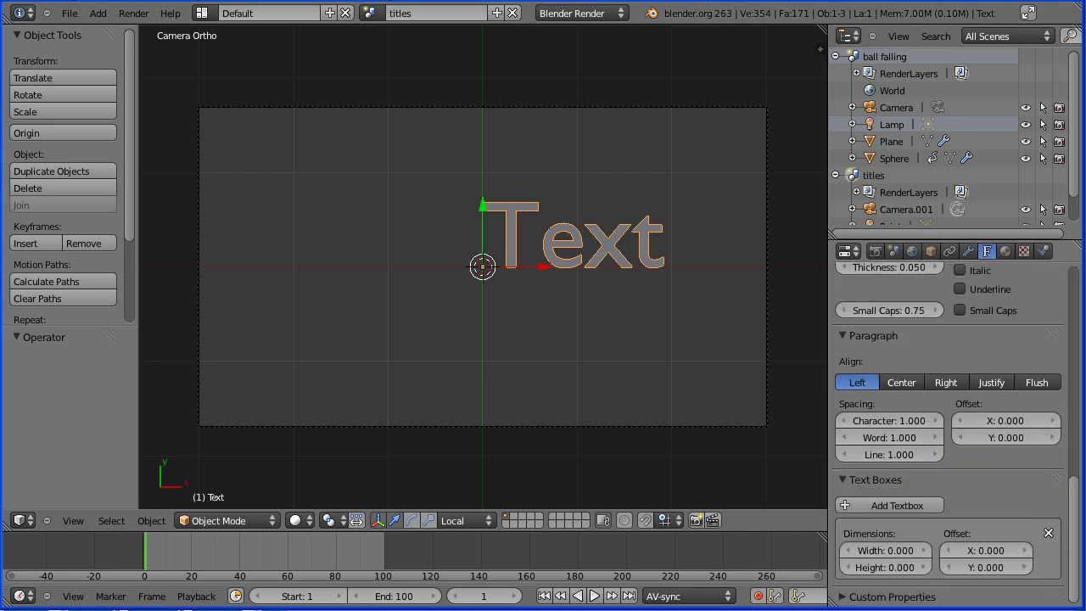
{"action": "left_click", "coordinate": [904, 384]}
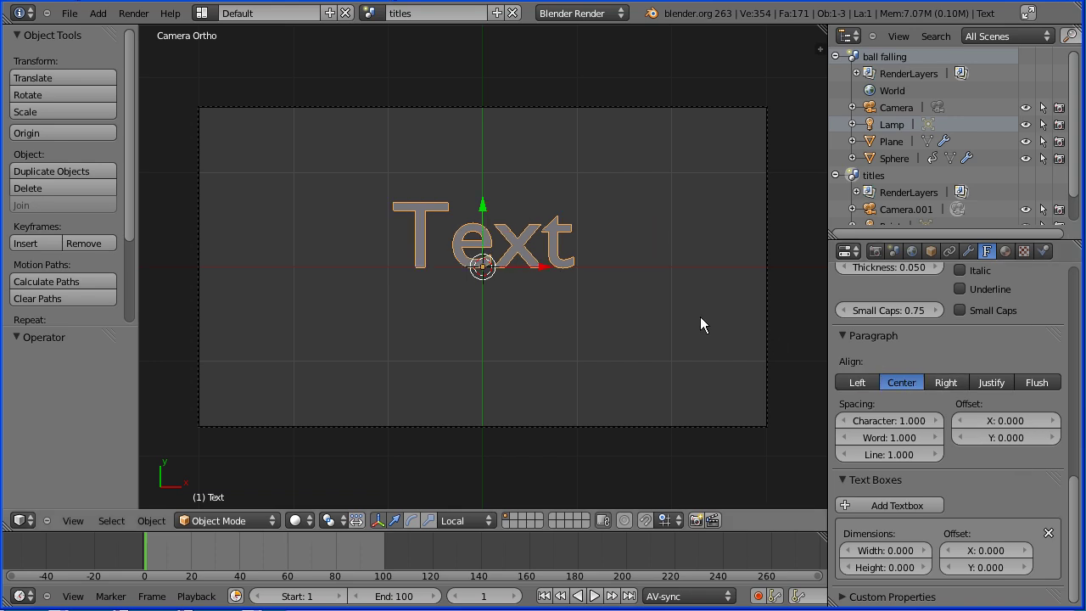
{"action": "left_click_drag", "start_coordinate": [483, 211], "coordinate": [518, 236]}
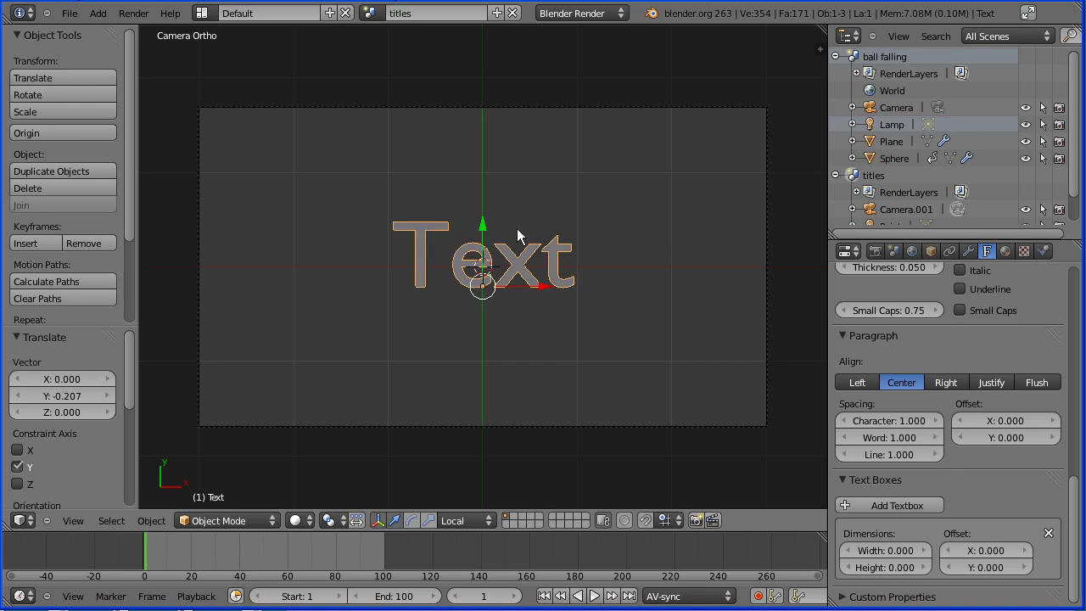
Load impact.ttf from C:\WINDOWS\Fonts as the text object's regular font, leaving the bold character style off
{"action": "left_click_drag", "start_coordinate": [1073, 532], "coordinate": [1079, 420]}
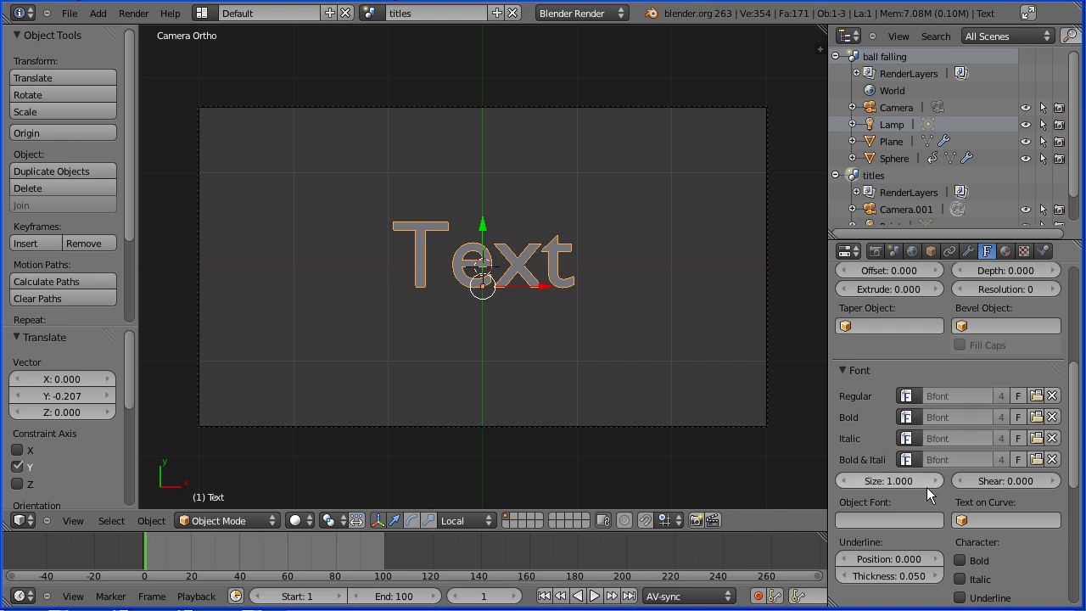
{"action": "left_click", "coordinate": [960, 560]}
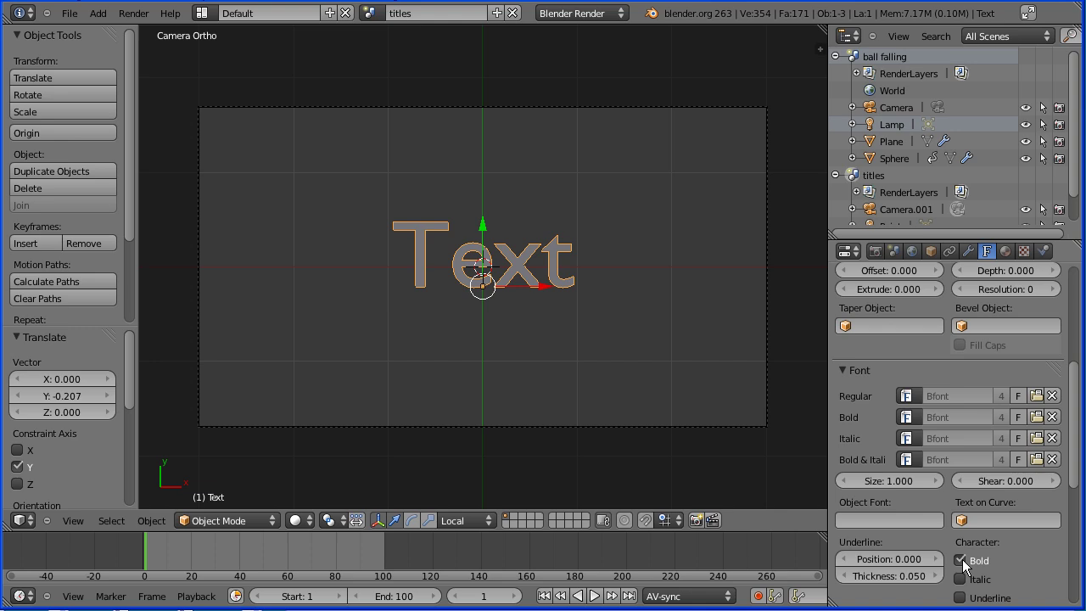
{"action": "left_click", "coordinate": [961, 560]}
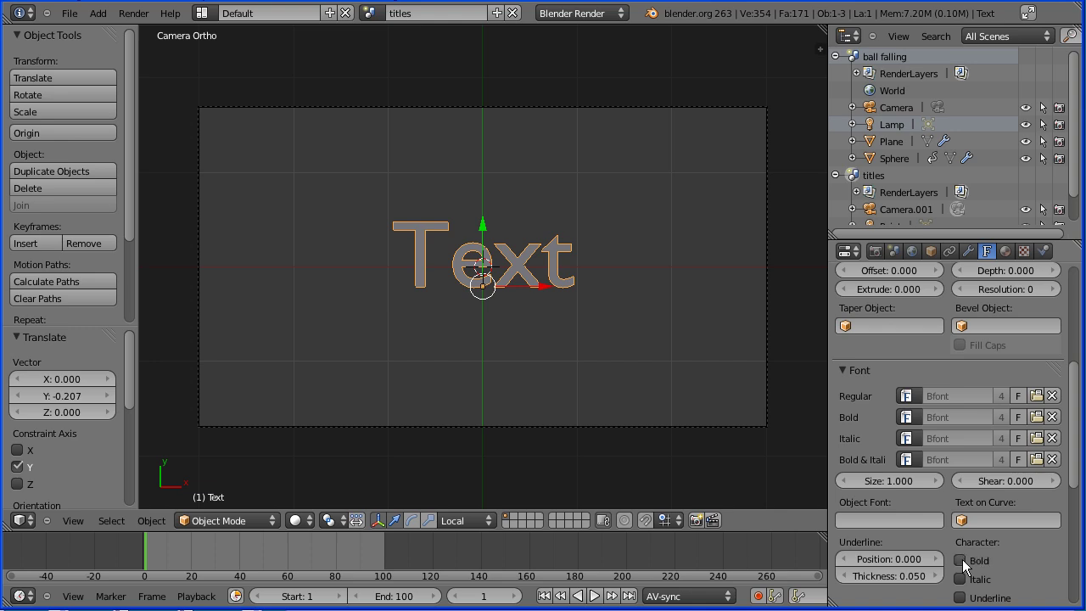
{"action": "left_click", "coordinate": [1037, 396]}
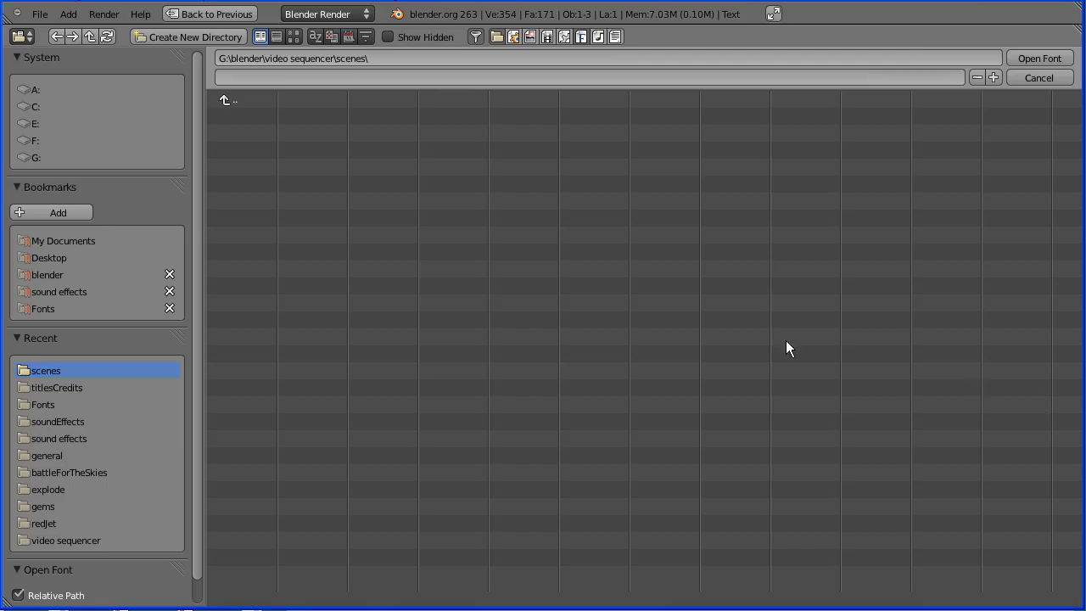
{"action": "left_click", "coordinate": [29, 108]}
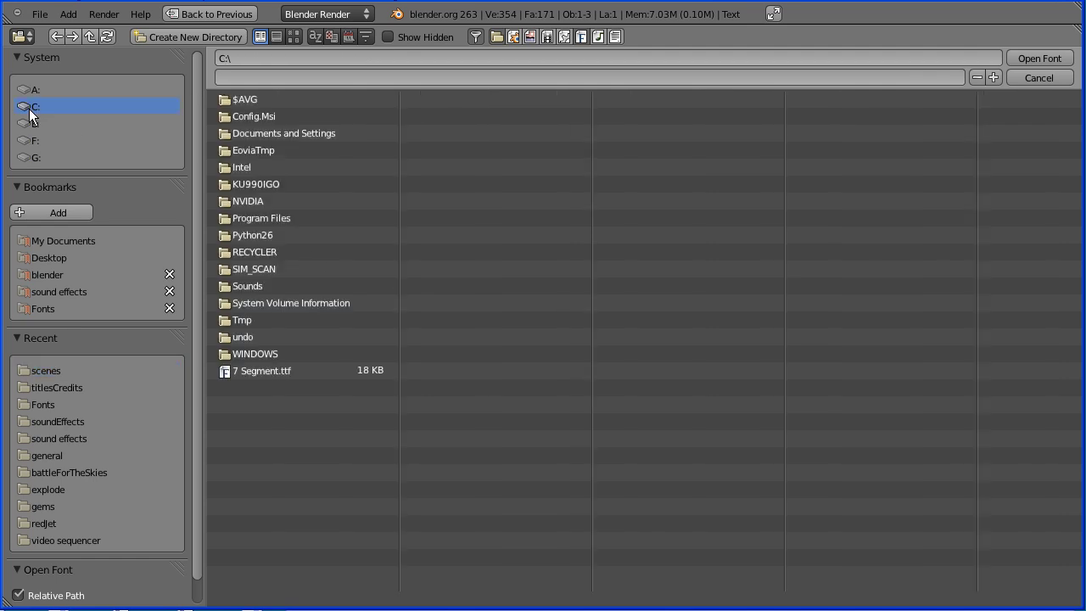
{"action": "left_click", "coordinate": [249, 353]}
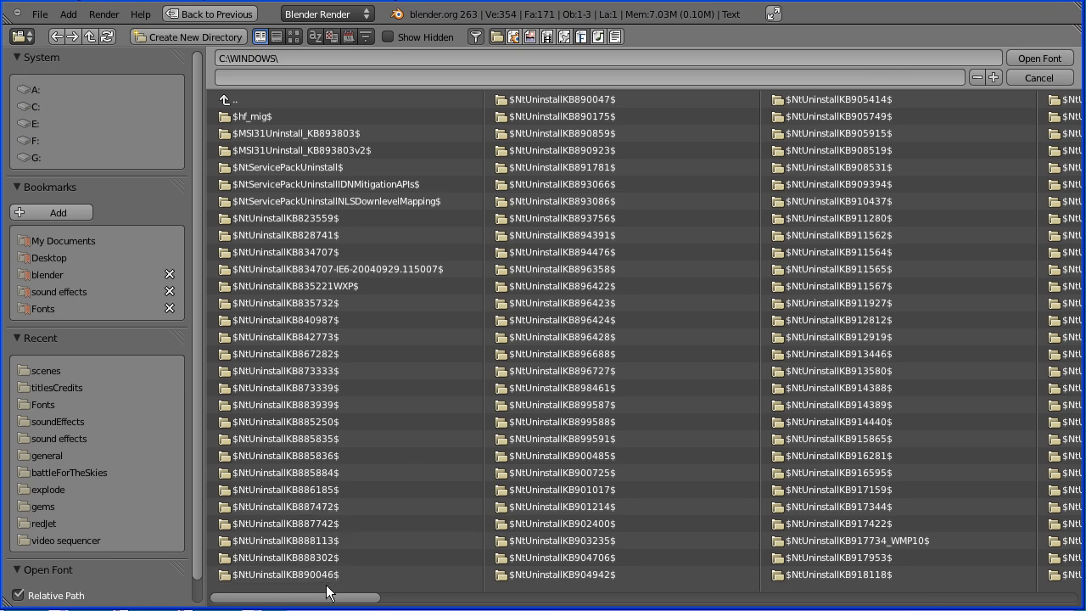
{"action": "left_click_drag", "start_coordinate": [330, 599], "coordinate": [1021, 599]}
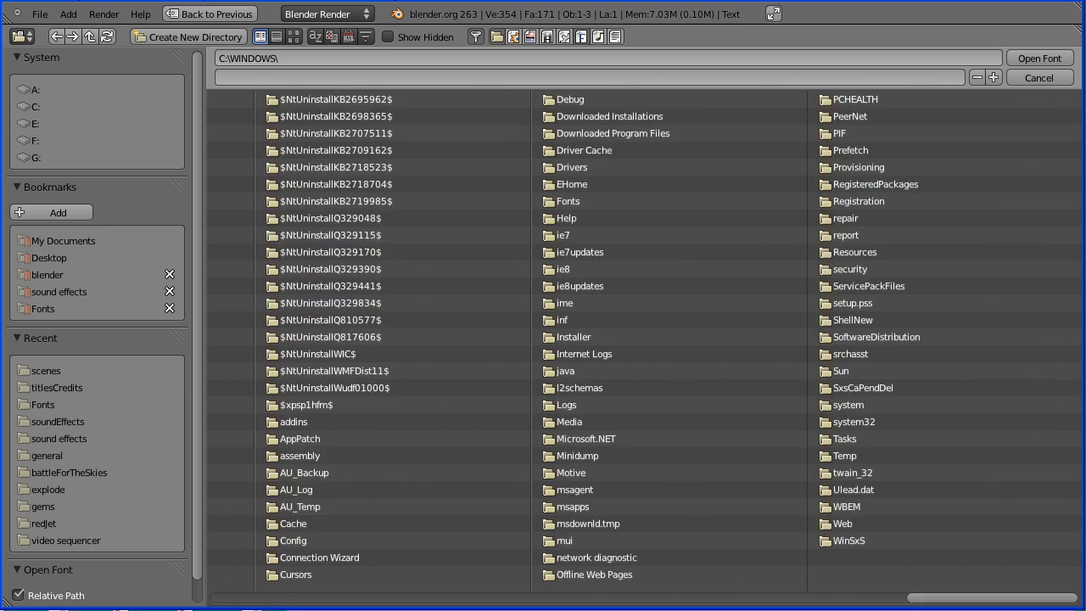
{"action": "left_click", "coordinate": [568, 202]}
{"action": "left_click_drag", "start_coordinate": [843, 606], "coordinate": [421, 606]}
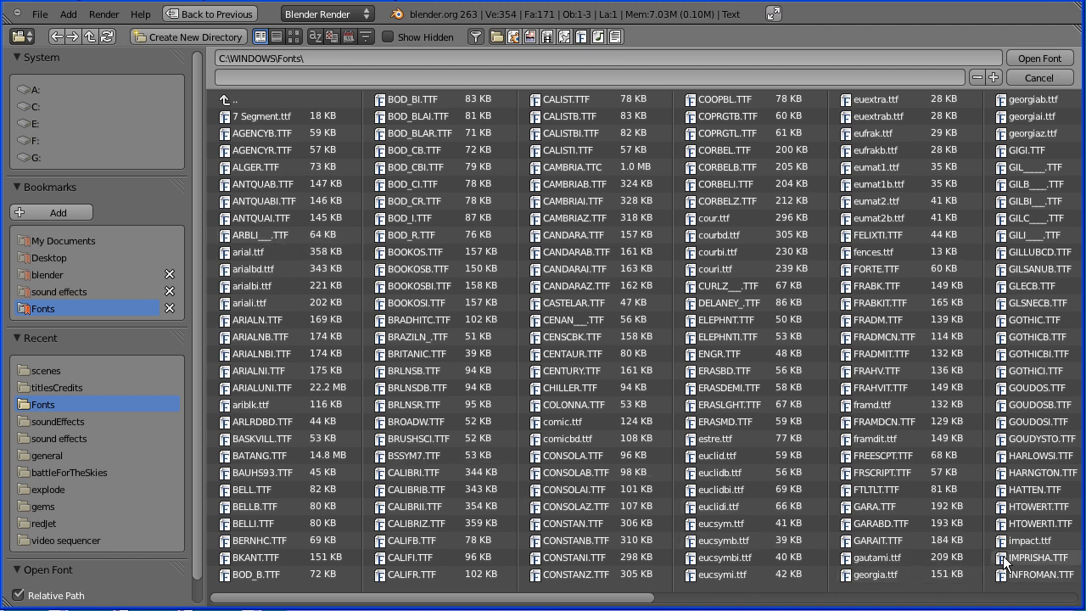
{"action": "left_click", "coordinate": [1050, 544]}
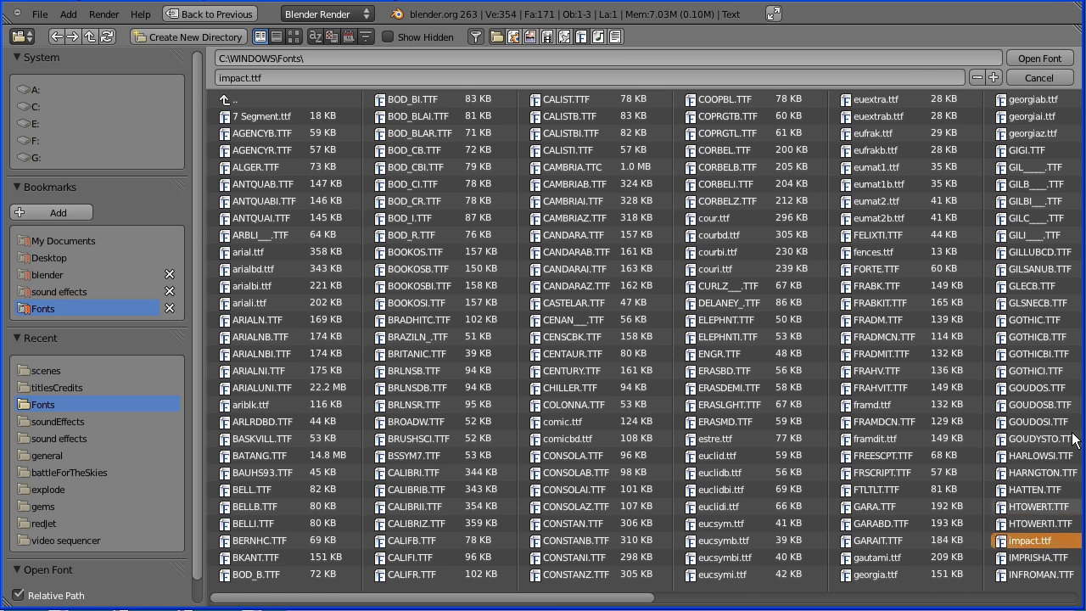
{"action": "left_click", "coordinate": [1039, 58]}
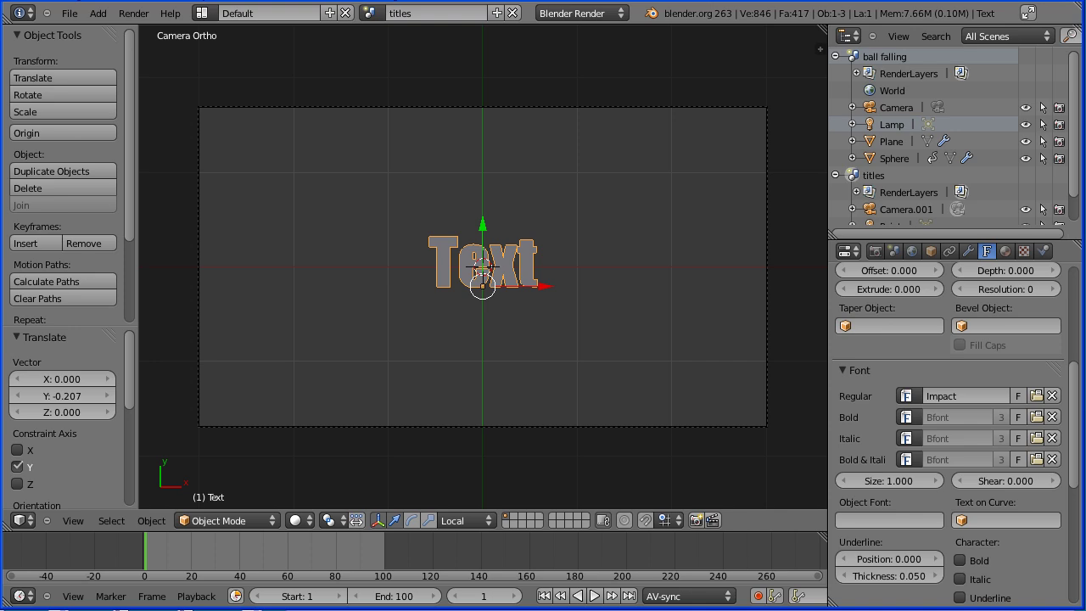
Make a full copy of the titles scene, name it credits, and expand it in the outliner with ball falling collapsed
{"action": "scroll", "coordinate": [950, 382], "scroll_direction": "down", "scroll_amount": 2}
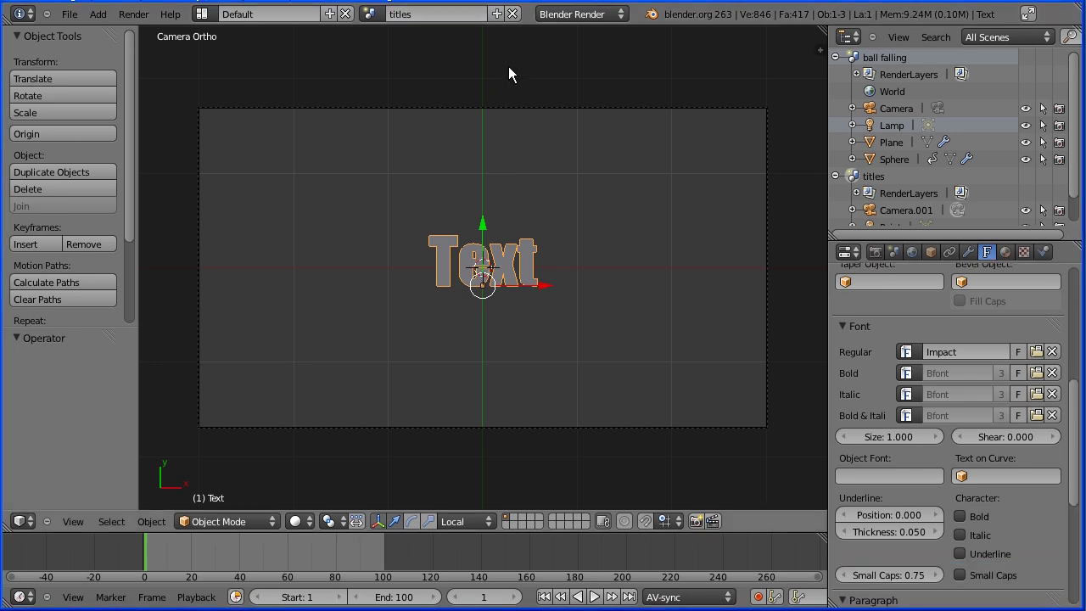
{"action": "left_click", "coordinate": [497, 15]}
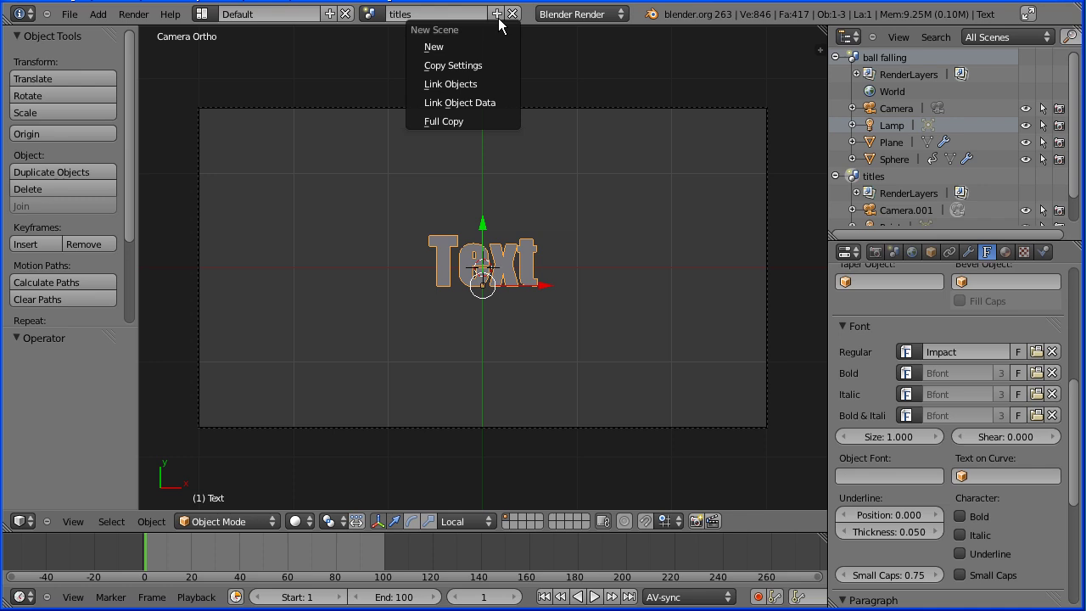
{"action": "left_click", "coordinate": [504, 121]}
{"action": "left_click", "coordinate": [447, 14]}
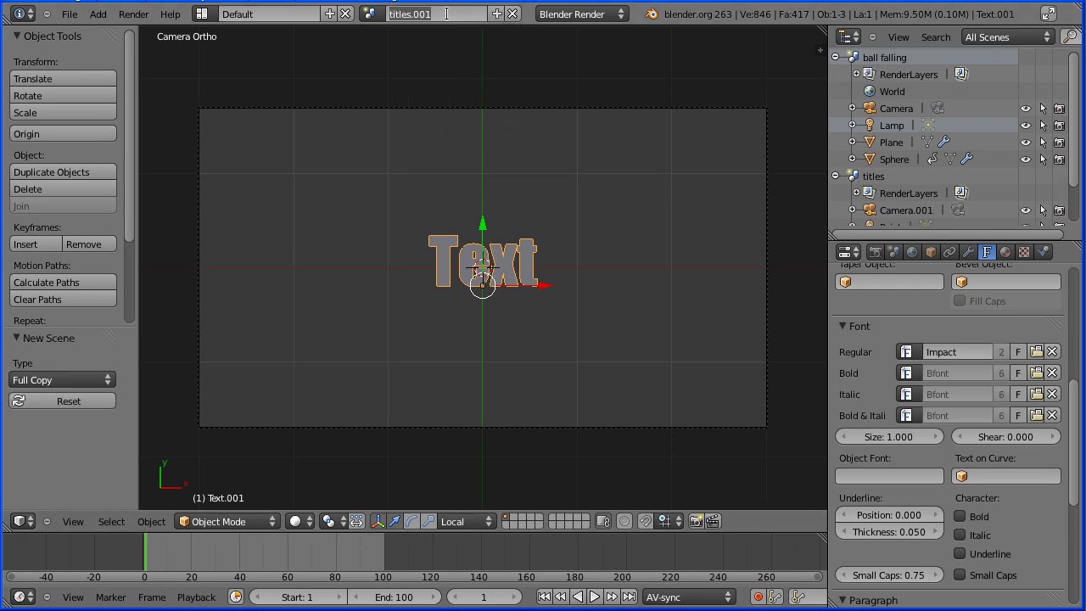
{"action": "type", "text": "credits"}
{"action": "key", "text": "Return"}
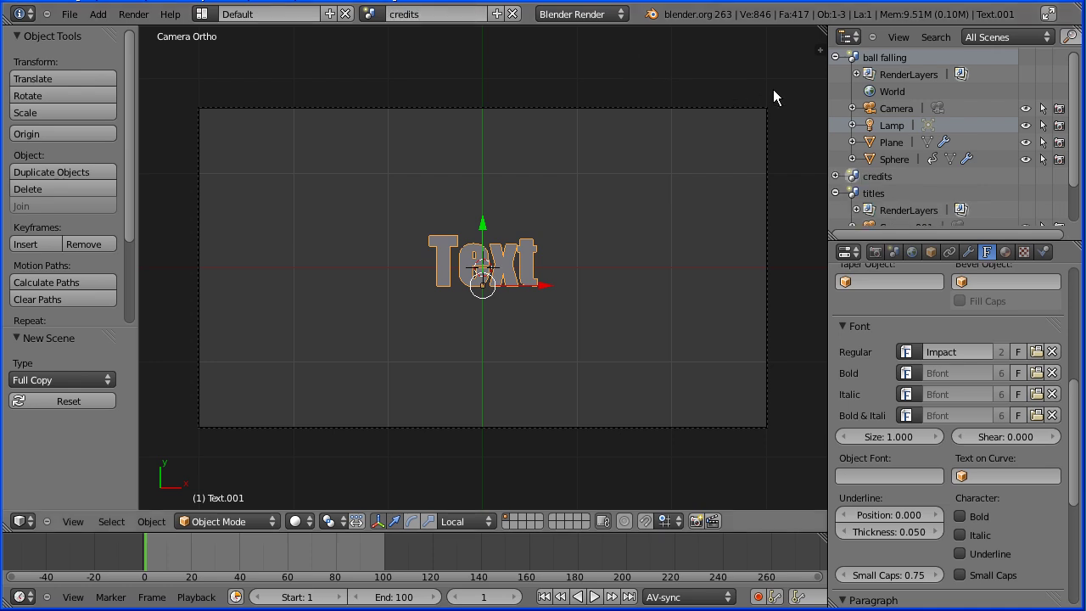
{"action": "left_click", "coordinate": [836, 57]}
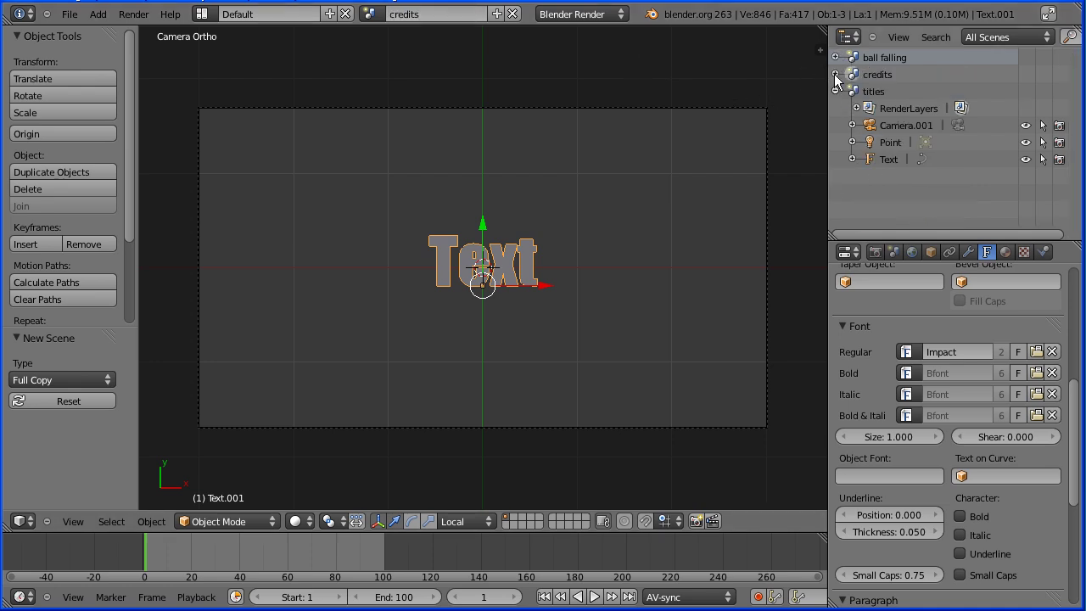
{"action": "left_click", "coordinate": [835, 74]}
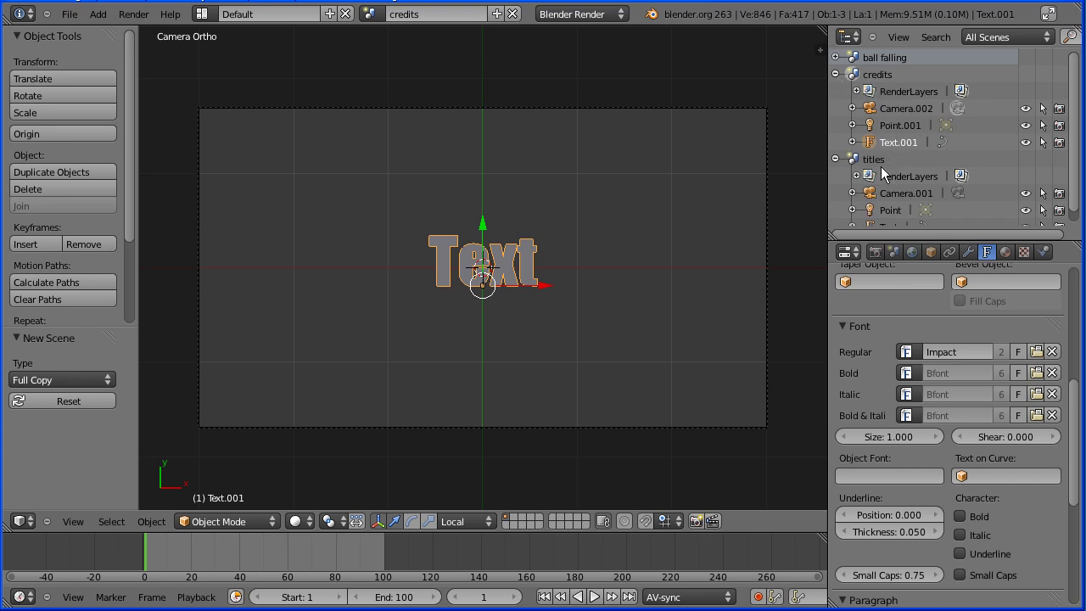
Rename the credits scene to "3 credits"
{"action": "left_click", "coordinate": [373, 14]}
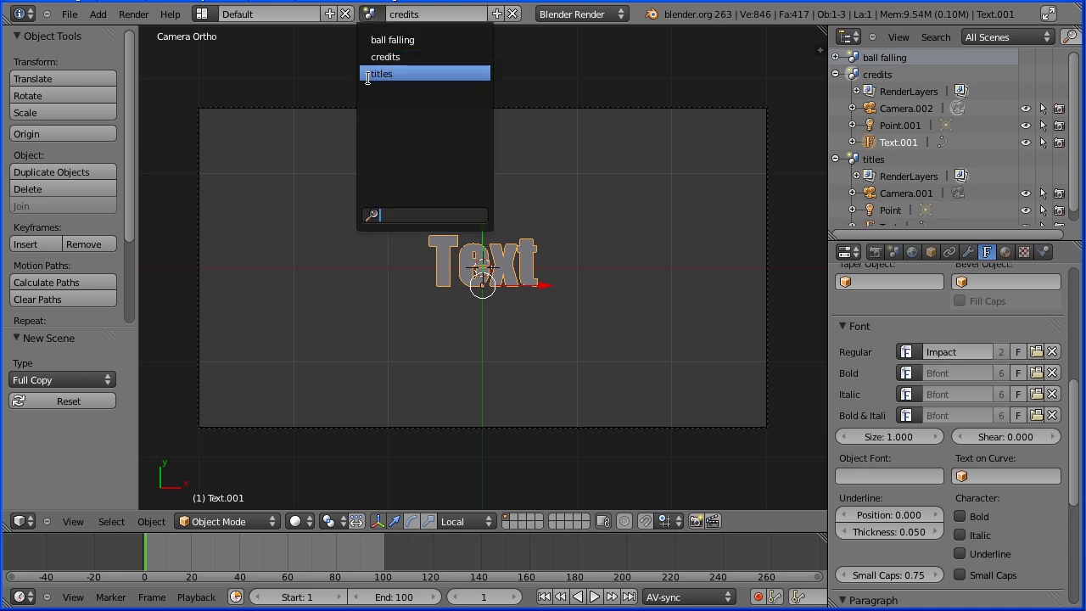
{"action": "left_click", "coordinate": [392, 17]}
{"action": "left_click", "coordinate": [389, 16]}
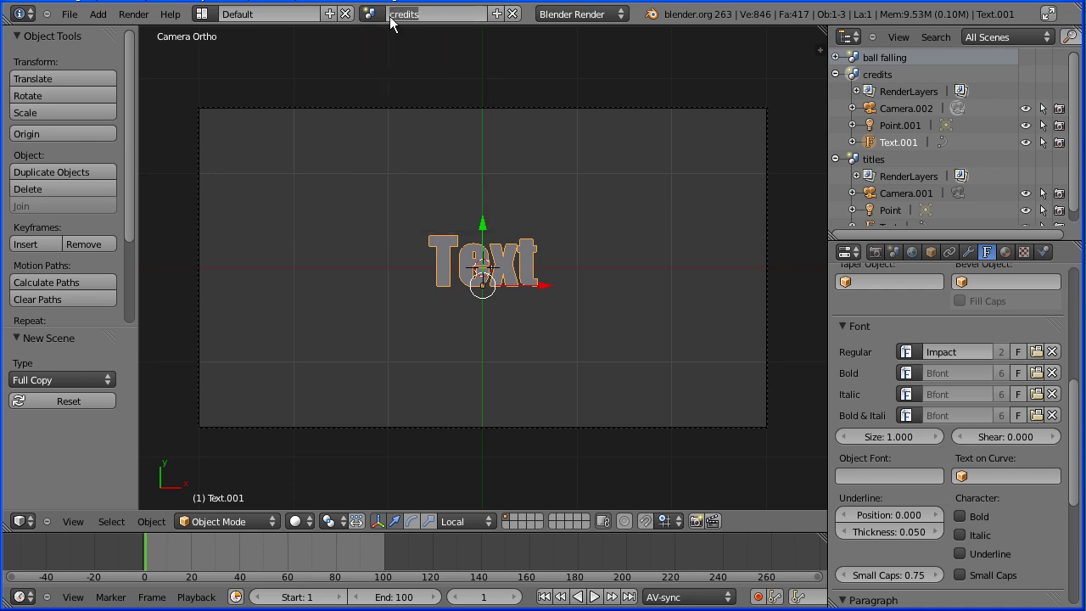
{"action": "key", "text": "End"}
{"action": "key", "text": "Home"}
{"action": "type", "text": "3"}
{"action": "key", "text": "Return"}
Switch to the ball falling scene and rename it "2 ball falling"
{"action": "left_click", "coordinate": [373, 15]}
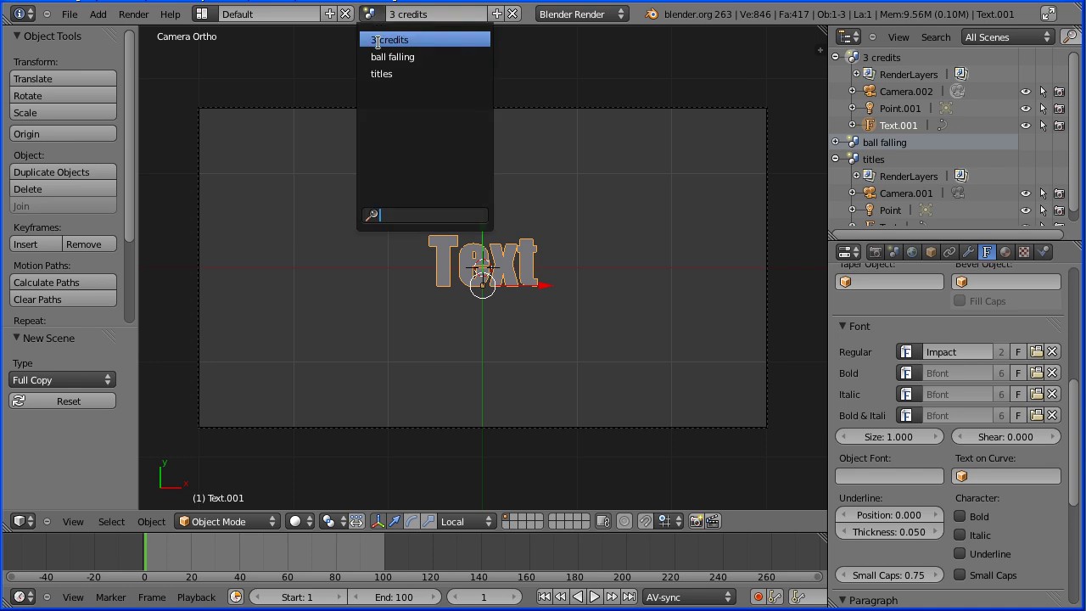
{"action": "left_click", "coordinate": [391, 57]}
{"action": "left_click", "coordinate": [388, 14]}
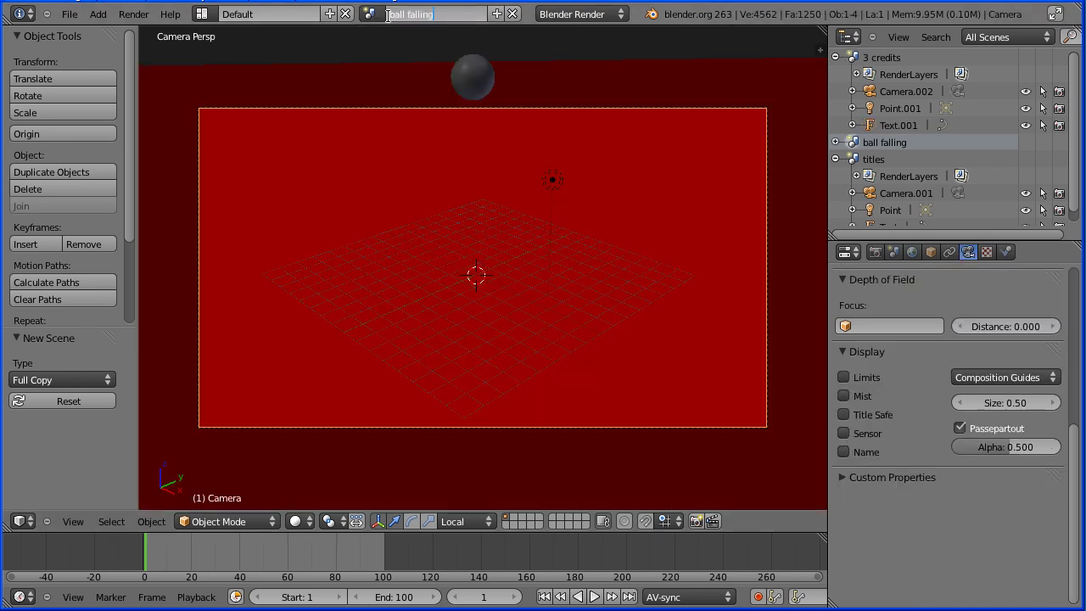
{"action": "key", "text": "Home"}
{"action": "type", "text": "2"}
{"action": "key", "text": "Return"}
Switch to the titles scene and rename it "1 titles"
{"action": "left_click", "coordinate": [374, 15]}
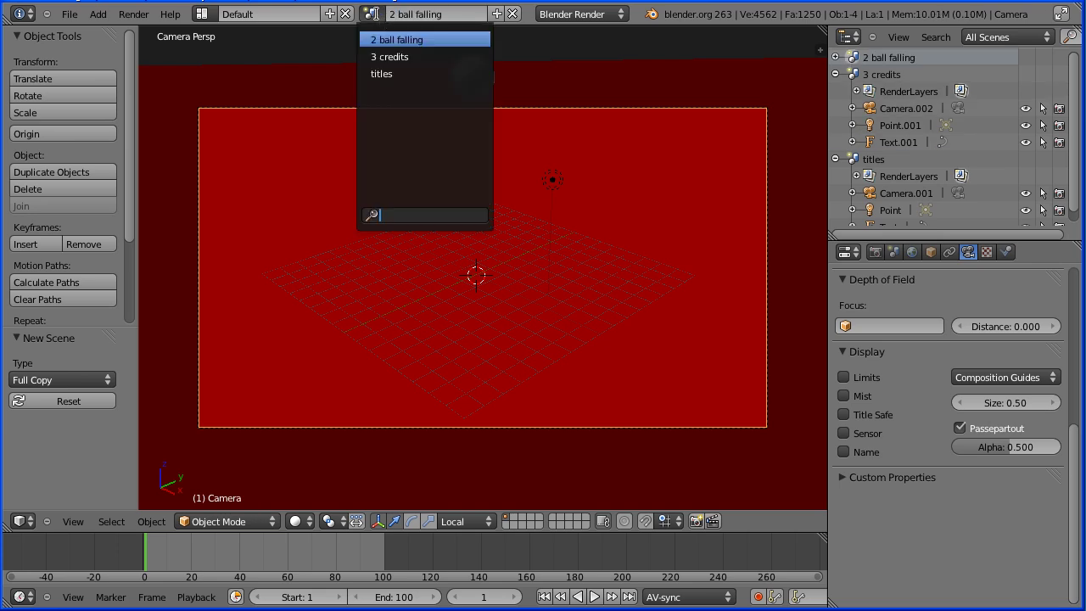
{"action": "left_click", "coordinate": [381, 73]}
{"action": "left_click", "coordinate": [388, 14]}
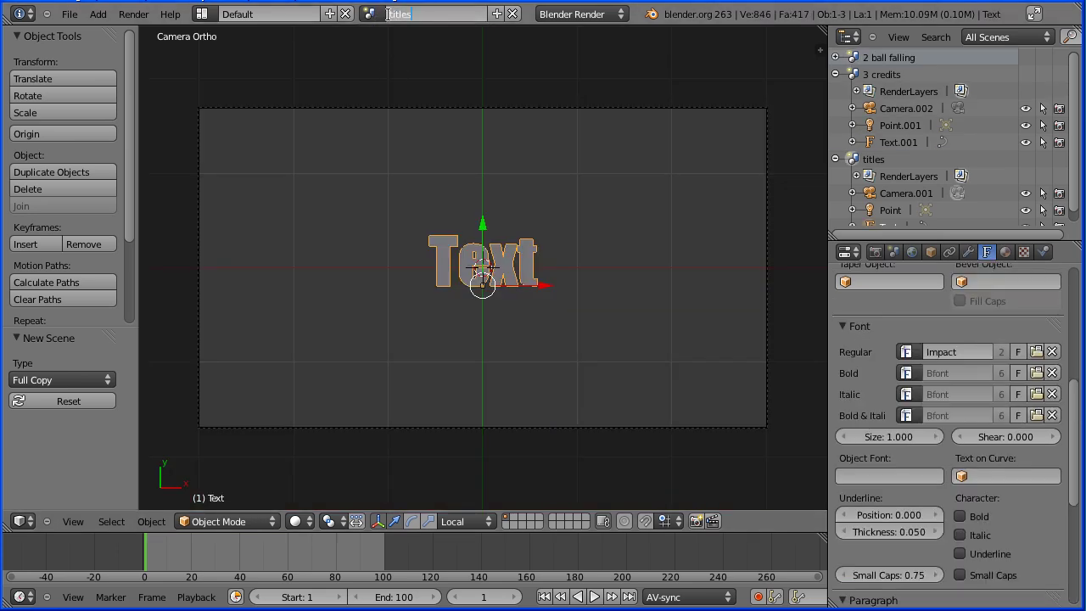
{"action": "key", "text": "Home"}
{"action": "type", "text": "1"}
{"action": "key", "text": "Return"}
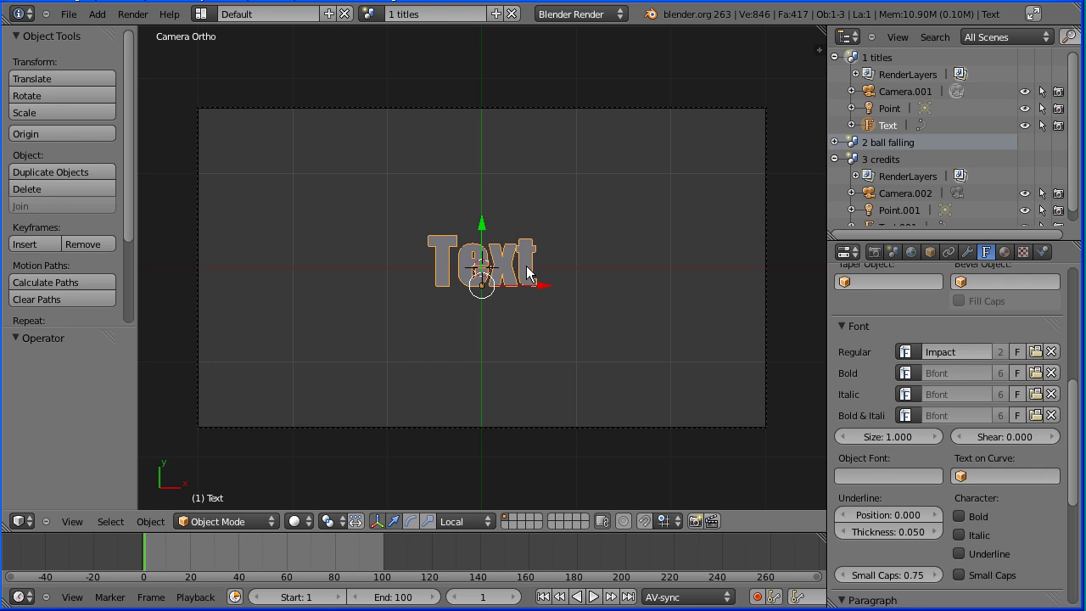
Duplicate the text object in place in the 1 titles scene and name the copy TextTitle
{"action": "key", "text": "shift+d"}
{"action": "right_click", "coordinate": [527, 272]}
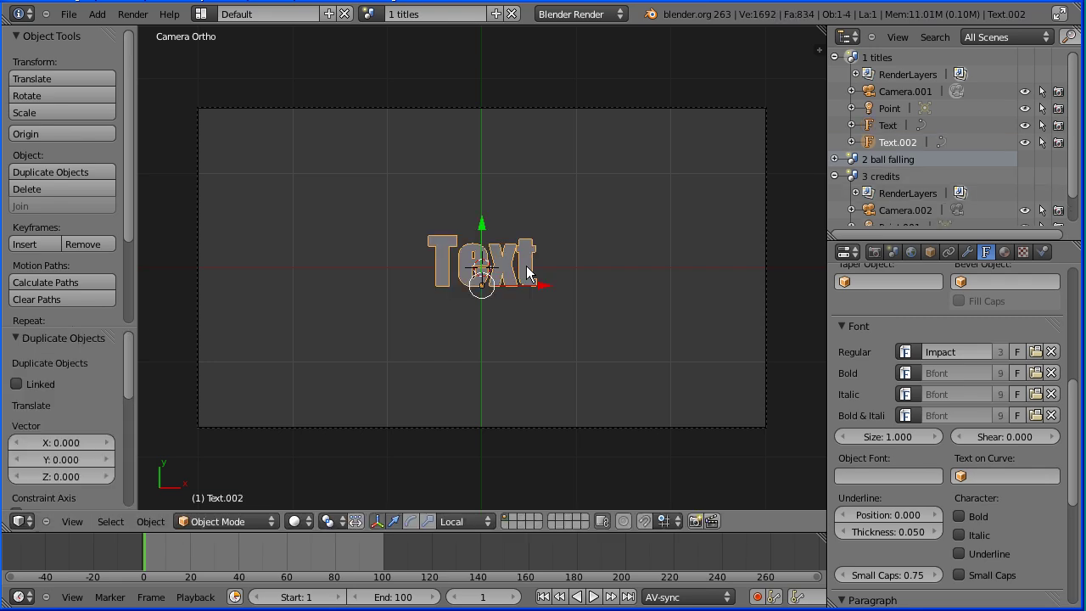
{"action": "left_click", "coordinate": [930, 251]}
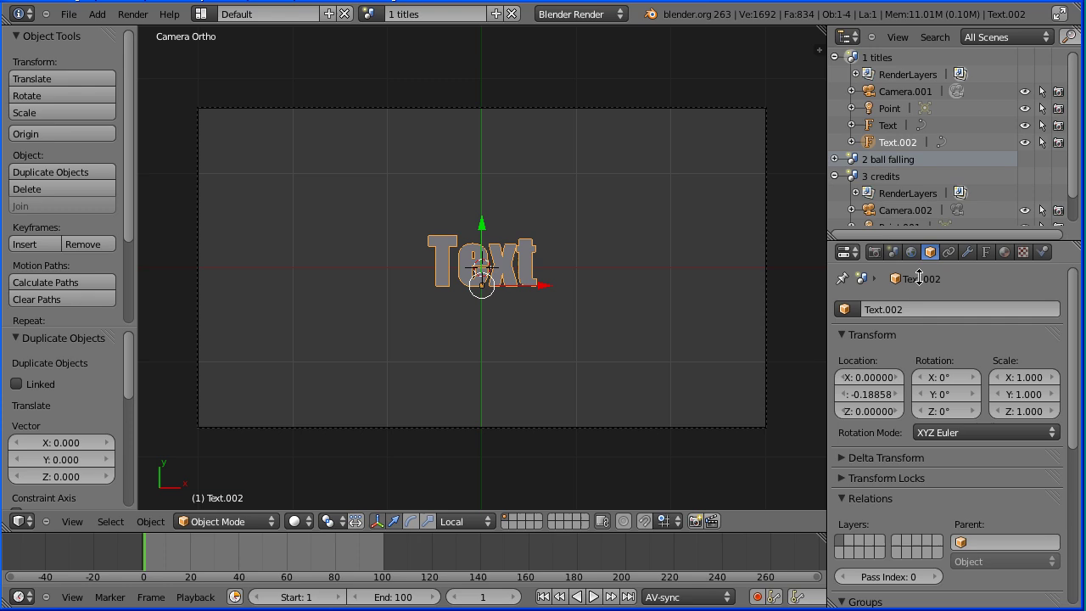
{"action": "left_click", "coordinate": [902, 311]}
{"action": "key", "text": "BackSpace"}
{"action": "key", "text": "BackSpace"}
{"action": "key", "text": "BackSpace"}
{"action": "key", "text": "BackSpace"}
{"action": "type", "text": "Title"}
{"action": "key", "text": "Return"}
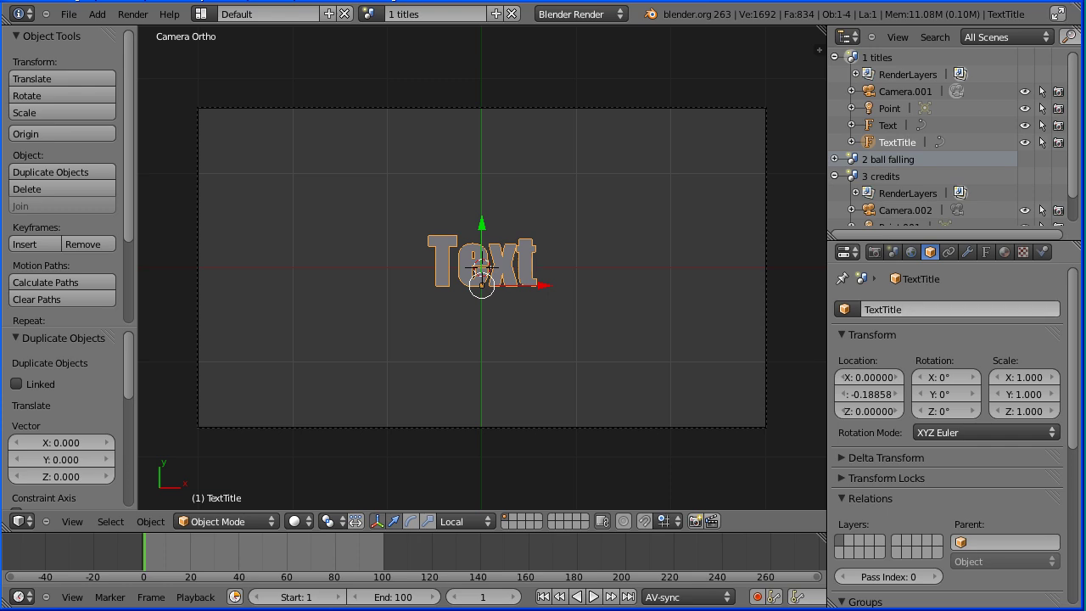
Hide the TextTitle object and rename the original text object TextBy
{"action": "left_click", "coordinate": [1025, 143]}
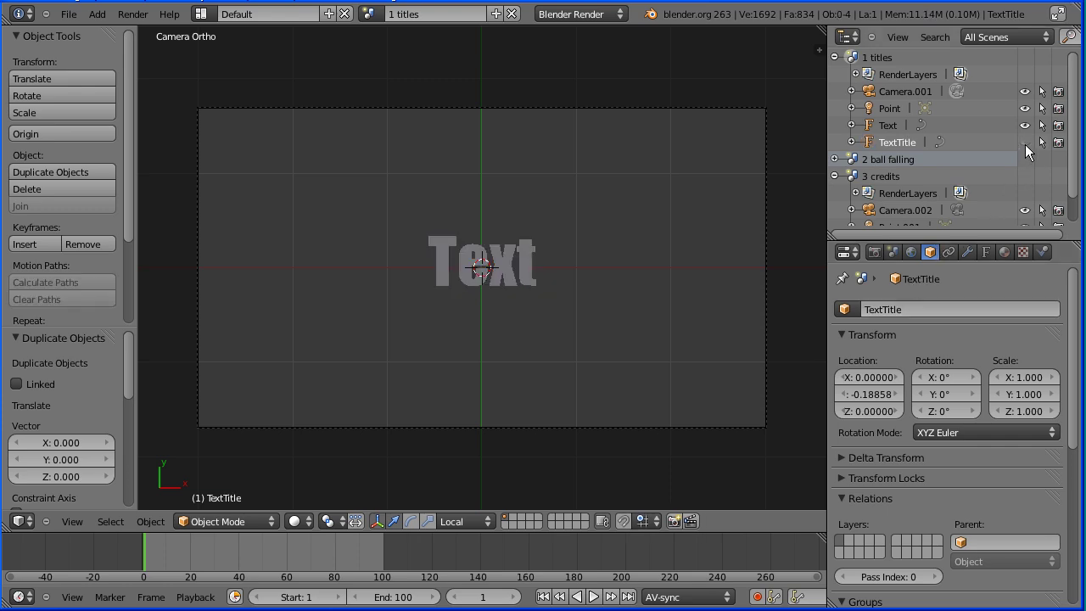
{"action": "right_click", "coordinate": [531, 276]}
{"action": "left_click", "coordinate": [889, 308]}
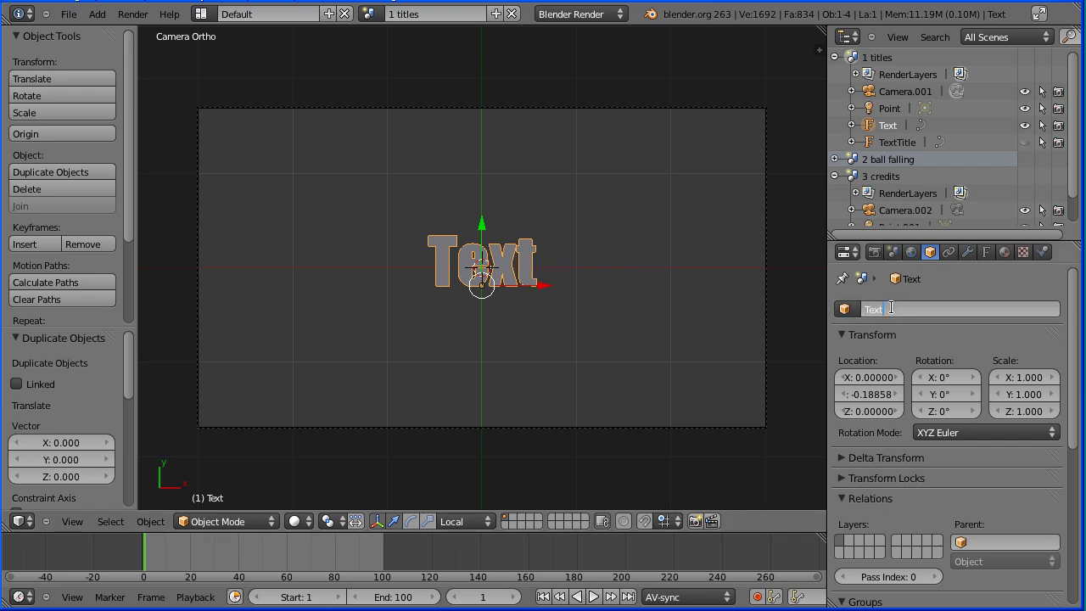
{"action": "key", "text": "End"}
{"action": "type", "text": "By"}
{"action": "key", "text": "Return"}
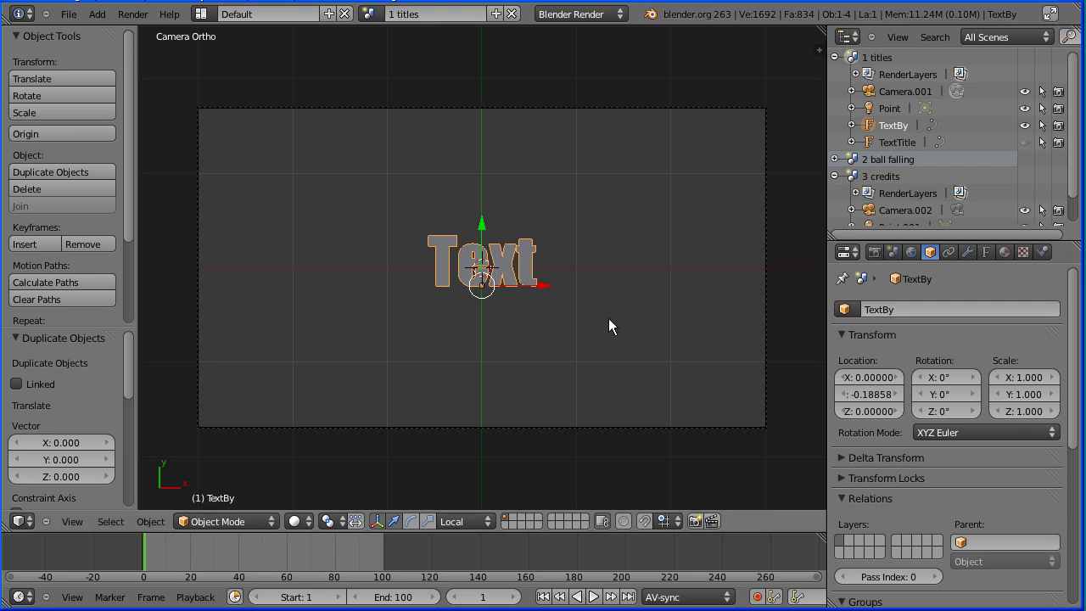
Replace the text of the TextBy object with "By" followed by the author's full name
{"action": "left_click", "coordinate": [232, 519]}
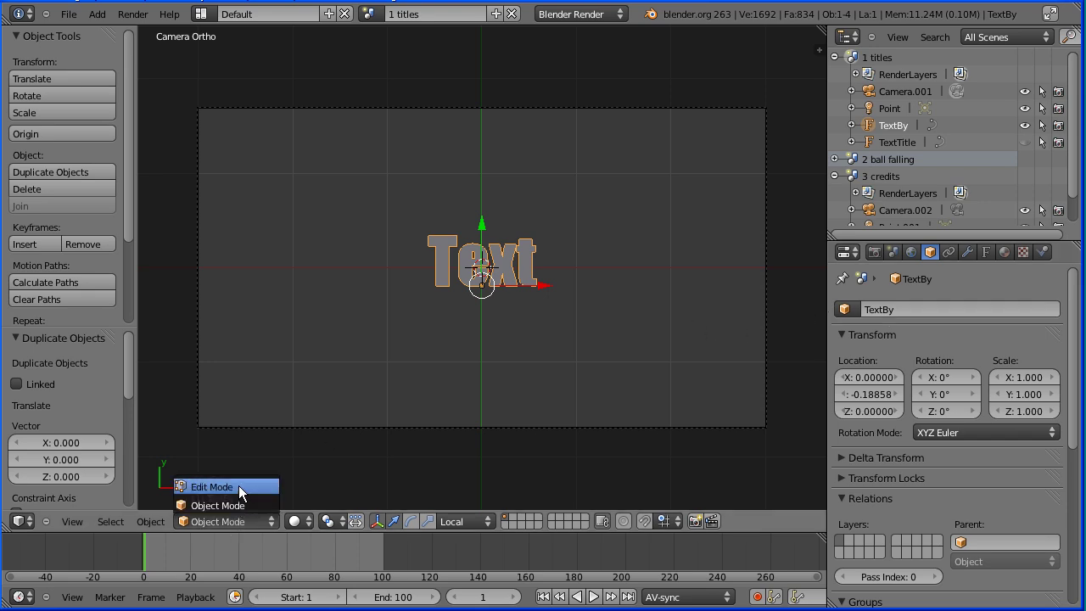
{"action": "left_click", "coordinate": [239, 485]}
{"action": "key", "text": "BackSpace"}
{"action": "key", "text": "BackSpace"}
{"action": "key", "text": "BackSpace"}
{"action": "key", "text": "BackSpace"}
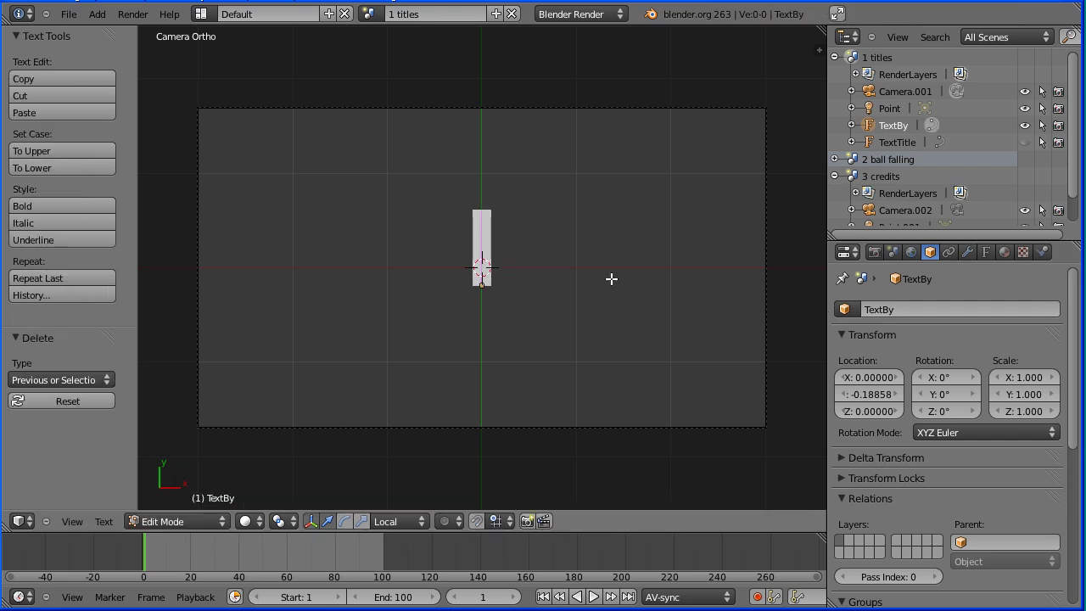
{"action": "type", "text": "By"}
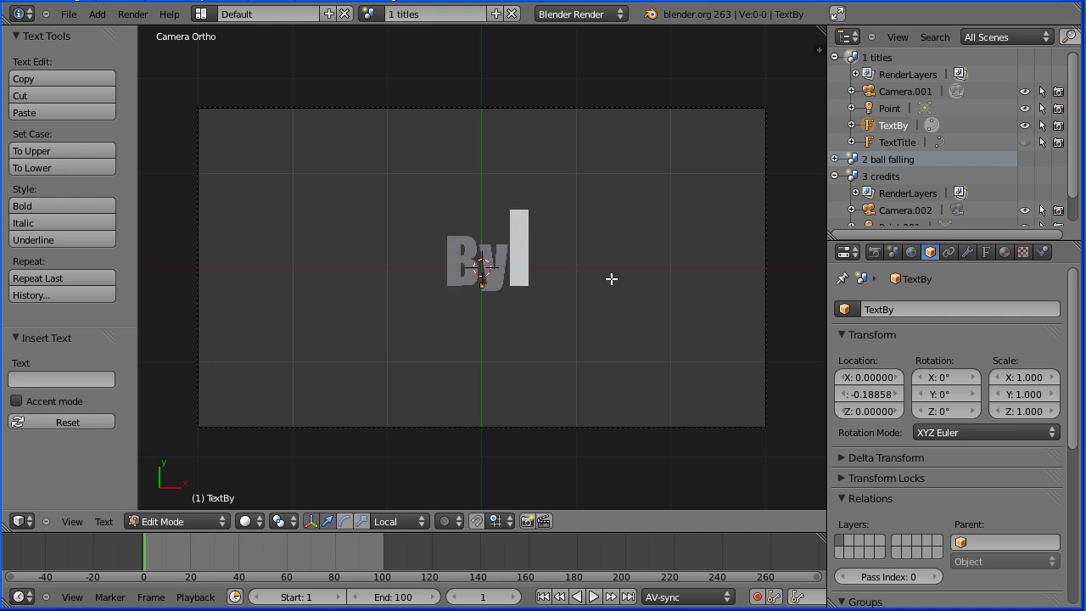
{"action": "type", "text": " Ian"}
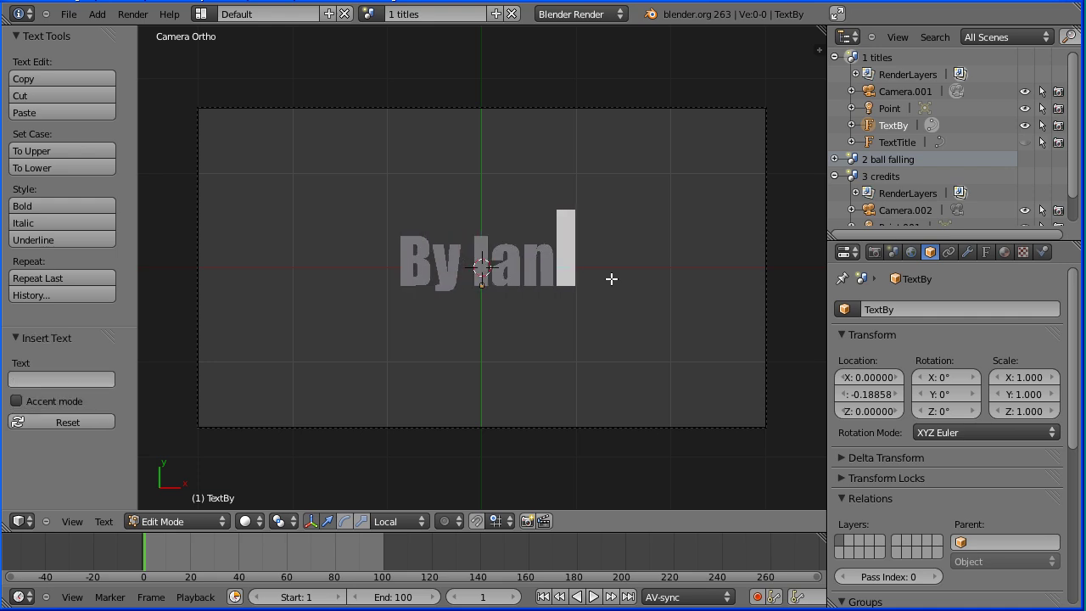
{"action": "type", "text": " Scott"}
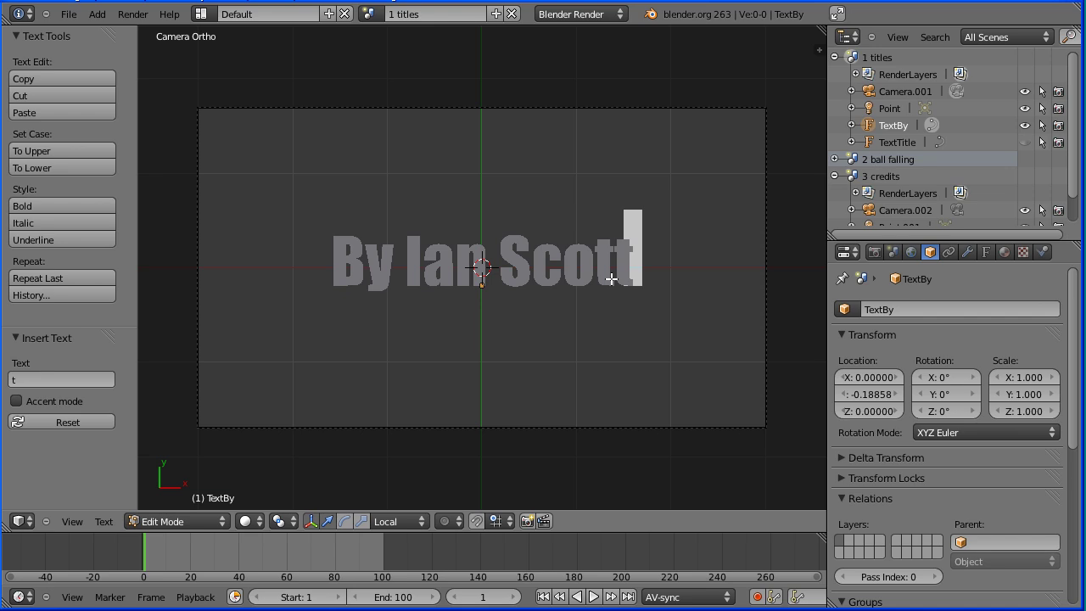
{"action": "left_click", "coordinate": [196, 522]}
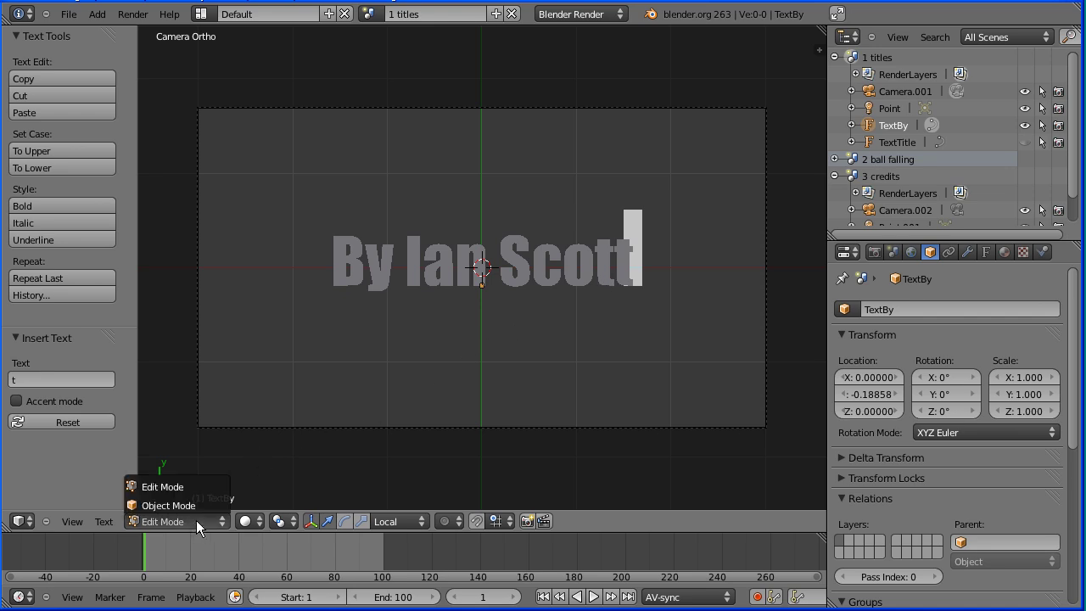
{"action": "left_click", "coordinate": [198, 506]}
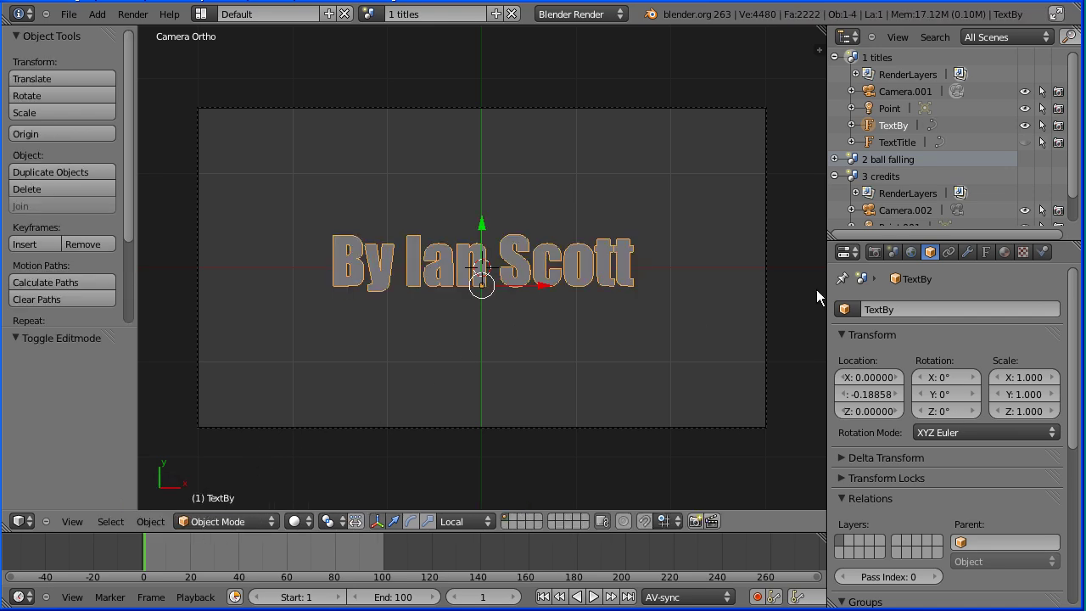
Hide the TextBy object, make TextTitle visible again and select it
{"action": "left_click", "coordinate": [1025, 125]}
{"action": "left_click", "coordinate": [1024, 142]}
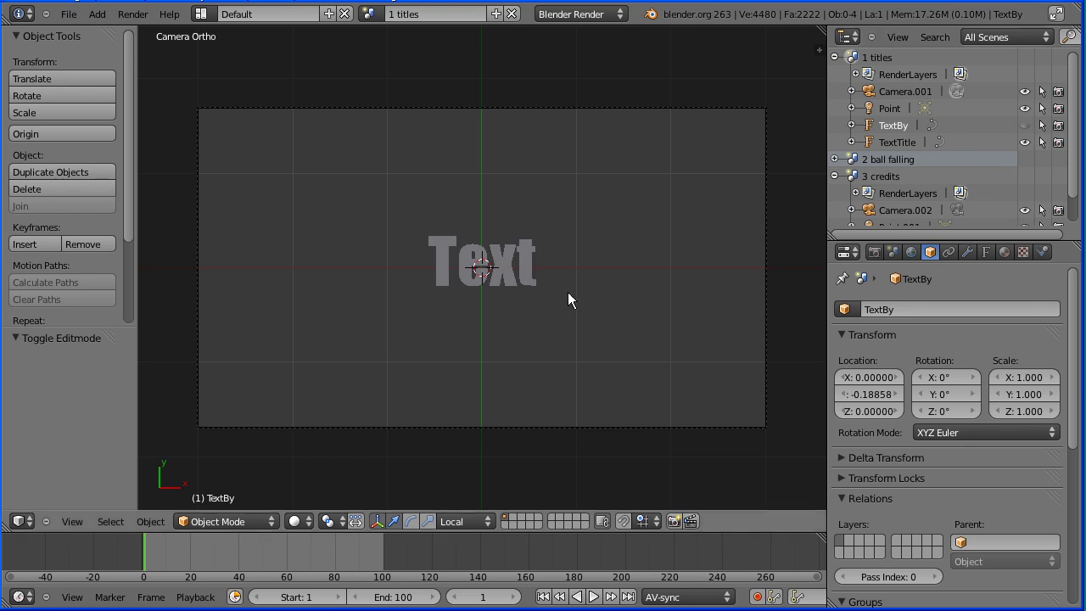
{"action": "right_click", "coordinate": [498, 279]}
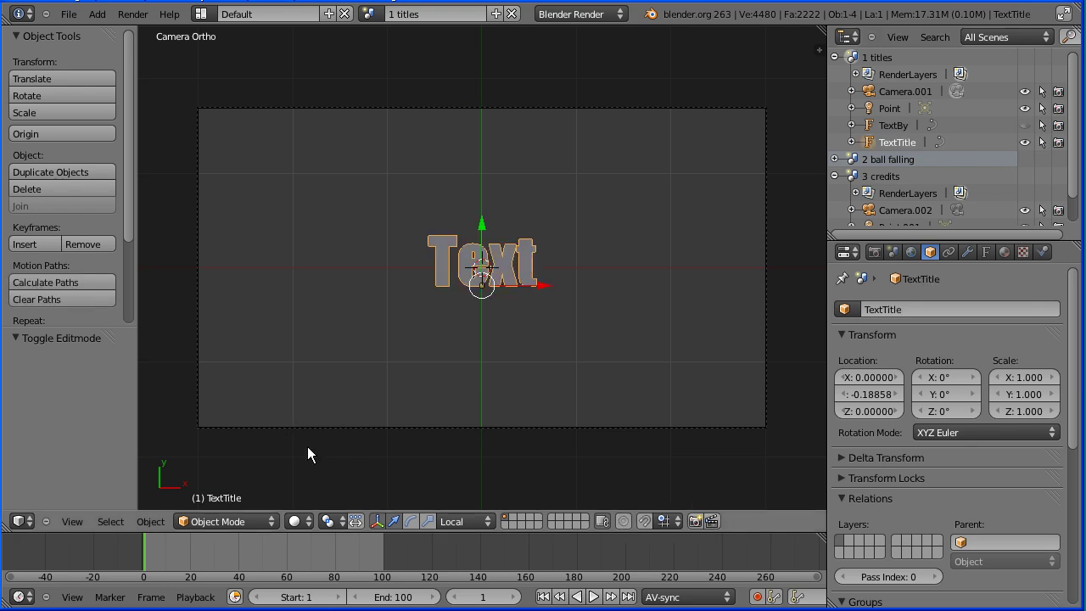
Change the wording of the TextTitle object to "The Ball Falls" and return to Object Mode
{"action": "left_click", "coordinate": [243, 514]}
{"action": "left_click", "coordinate": [243, 487]}
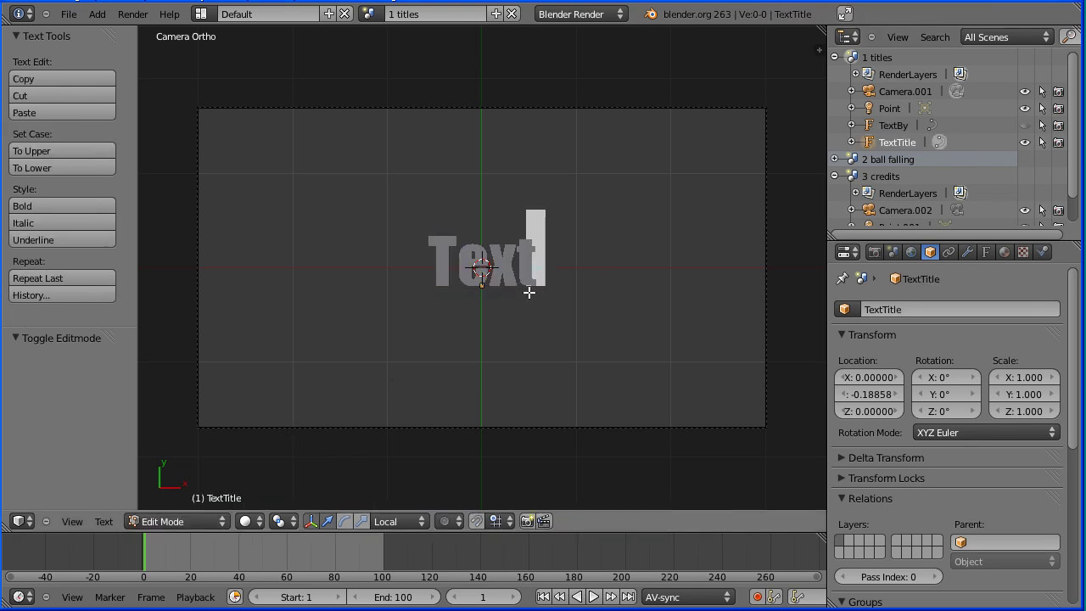
{"action": "key", "text": "BackSpace"}
{"action": "key", "text": "BackSpace"}
{"action": "key", "text": "BackSpace"}
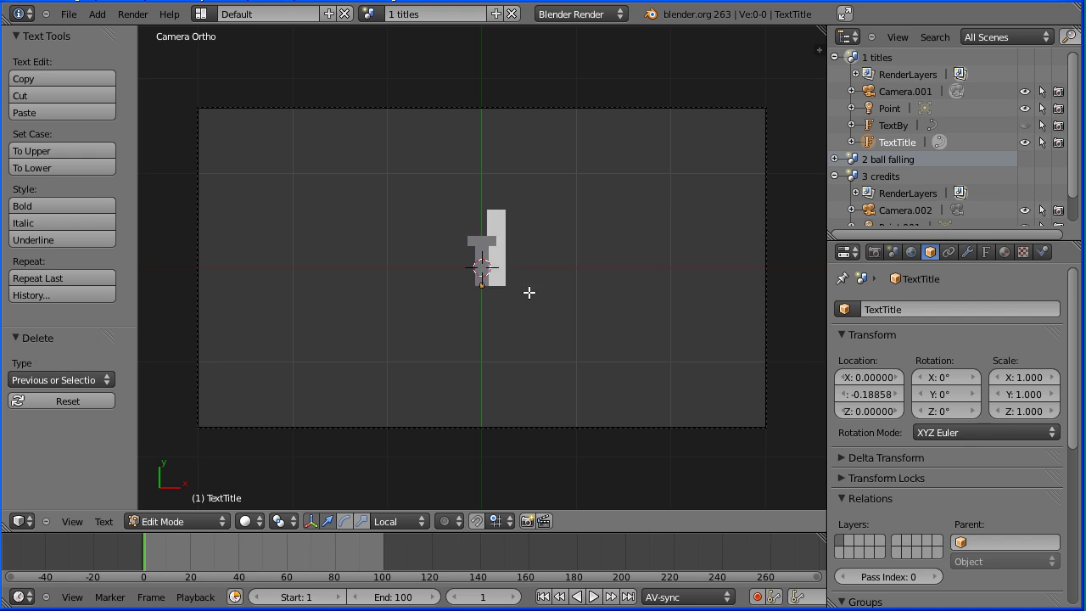
{"action": "type", "text": "he Ball Fal"}
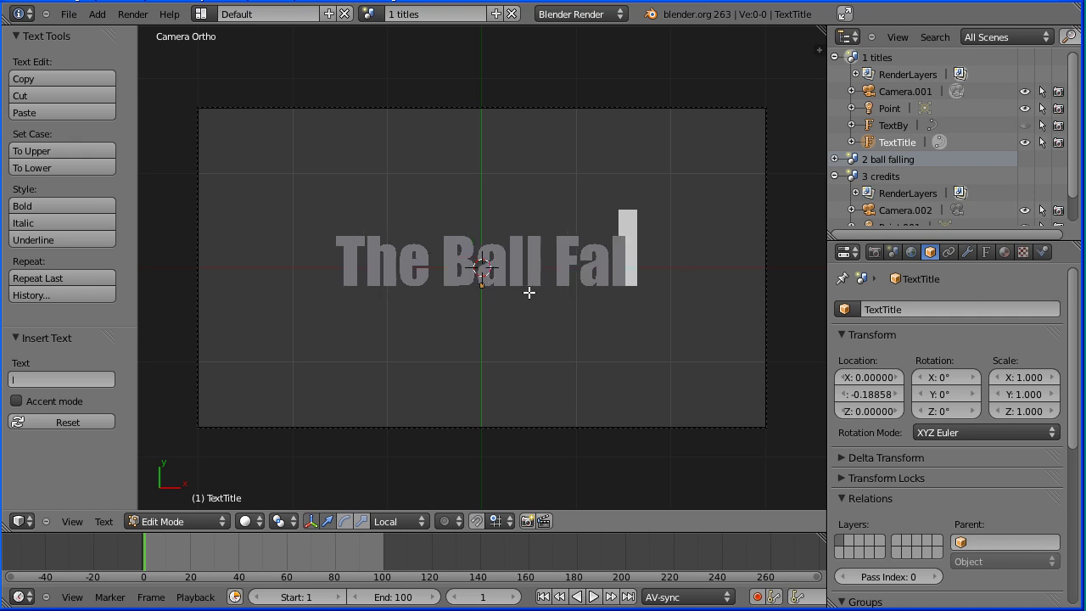
{"action": "type", "text": "ls"}
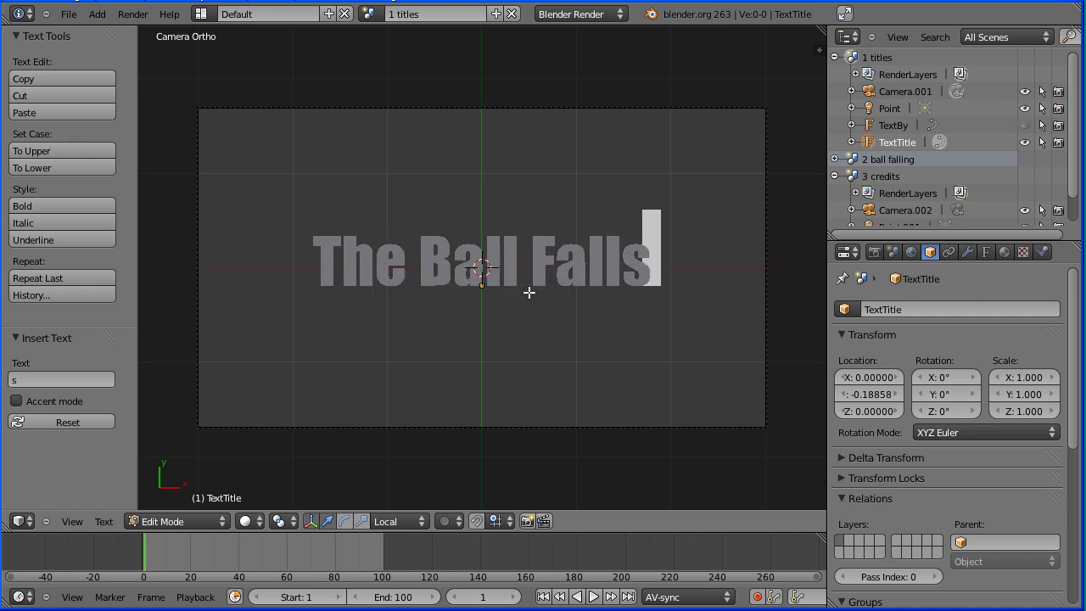
{"action": "left_click", "coordinate": [196, 521]}
{"action": "left_click", "coordinate": [193, 506]}
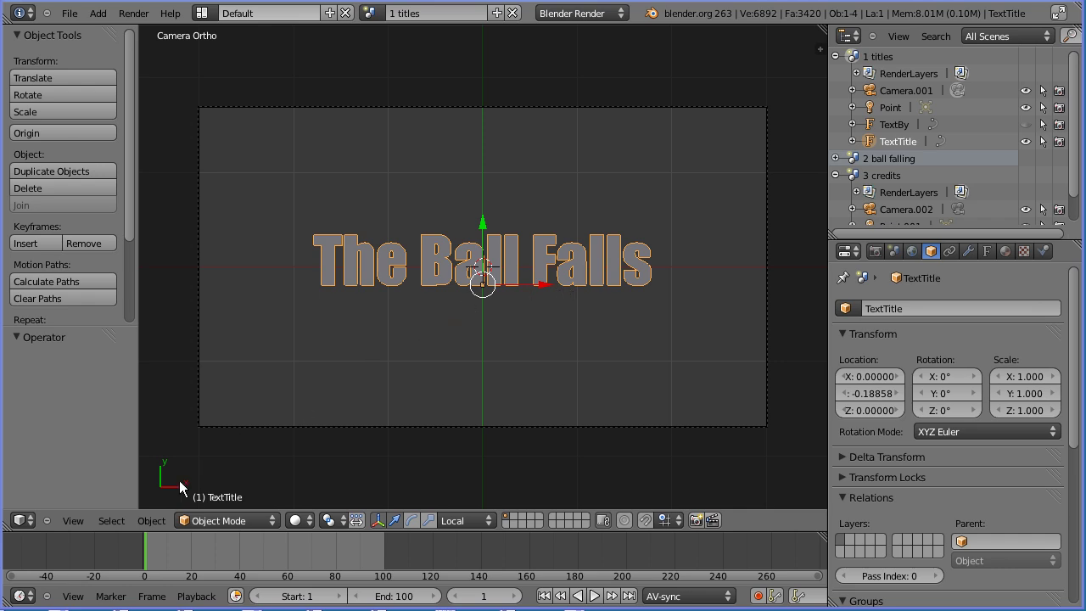
Convert the TextTitle text to a mesh and enable Transparency in its object display settings
{"action": "left_click", "coordinate": [151, 521]}
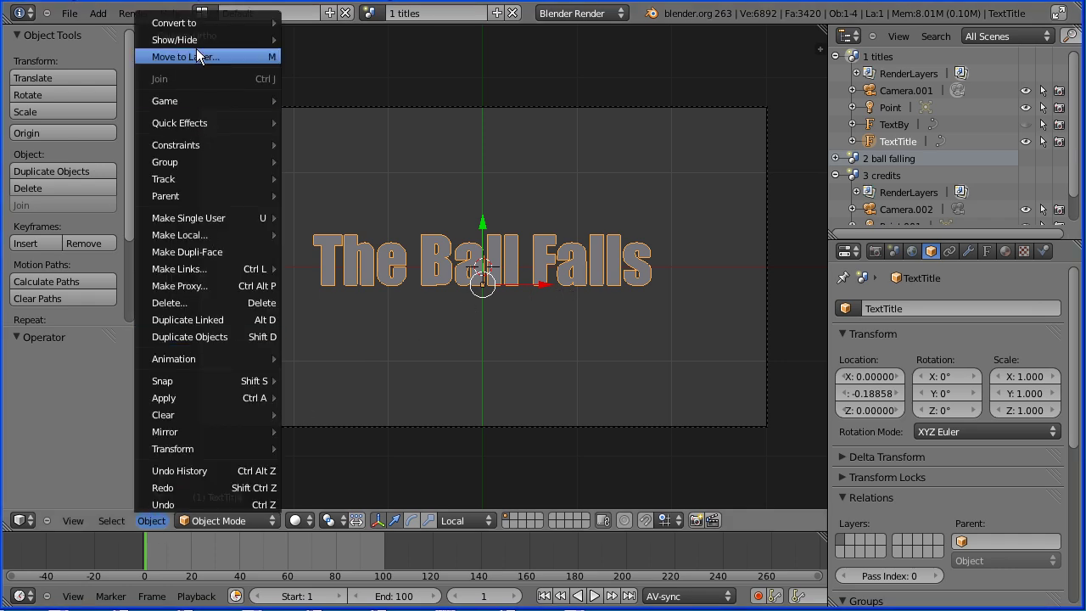
{"action": "mouse_move", "coordinate": [198, 21]}
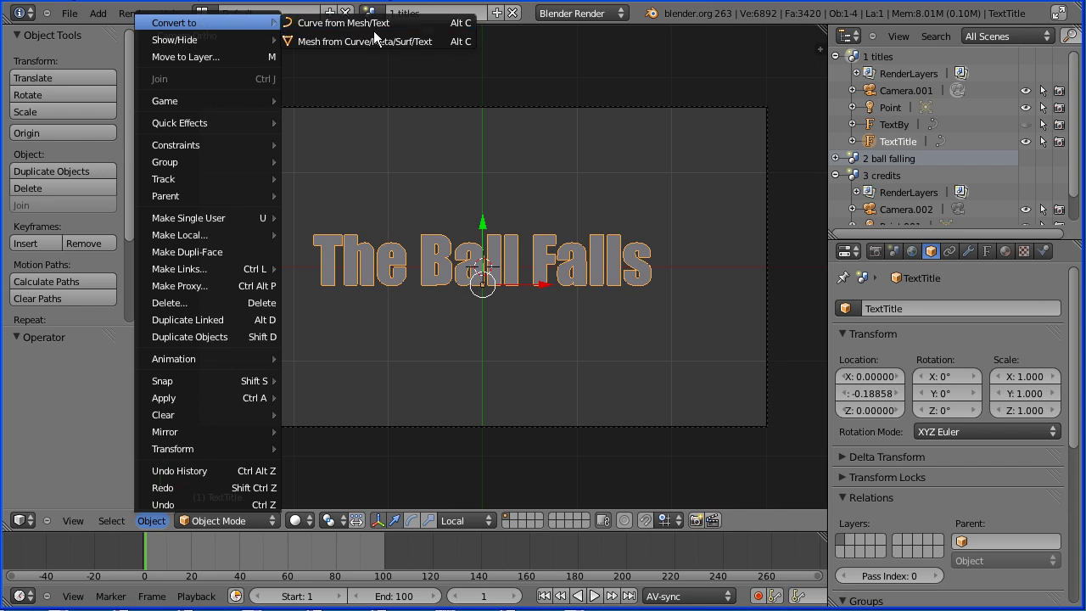
{"action": "left_click", "coordinate": [441, 40]}
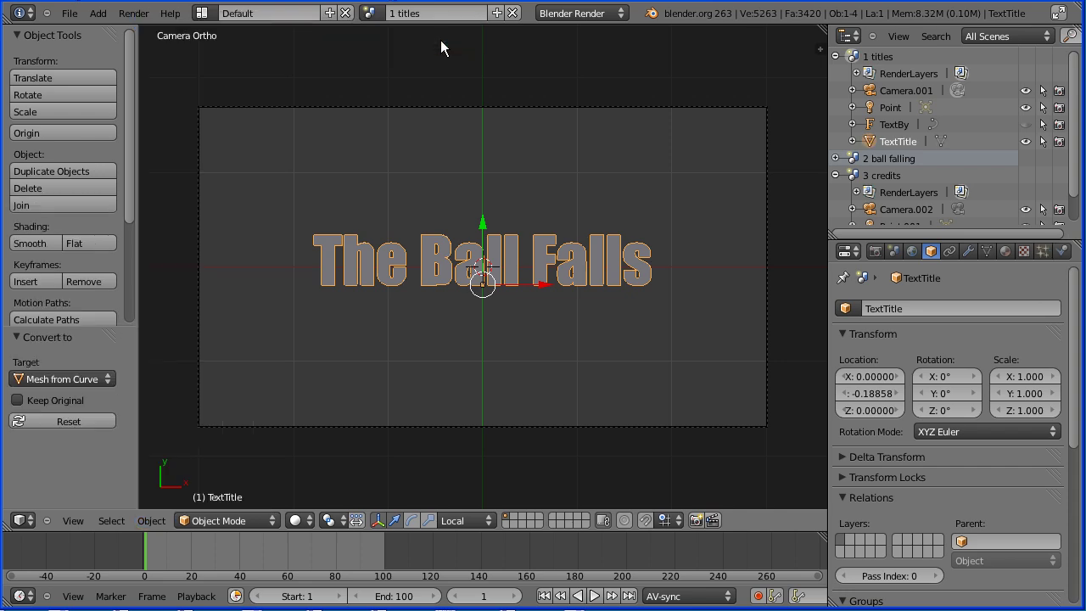
{"action": "left_click_drag", "start_coordinate": [1076, 342], "coordinate": [1071, 459]}
{"action": "left_click", "coordinate": [962, 444]}
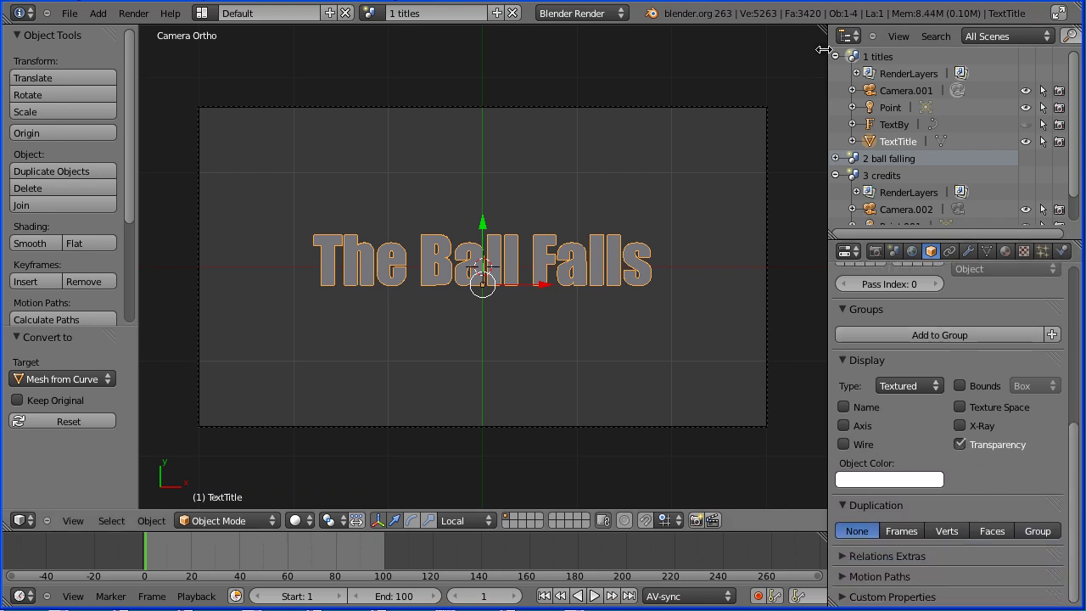
Set the 3D view's display shading to GLSL and put the view properties away again
{"action": "key", "text": "n"}
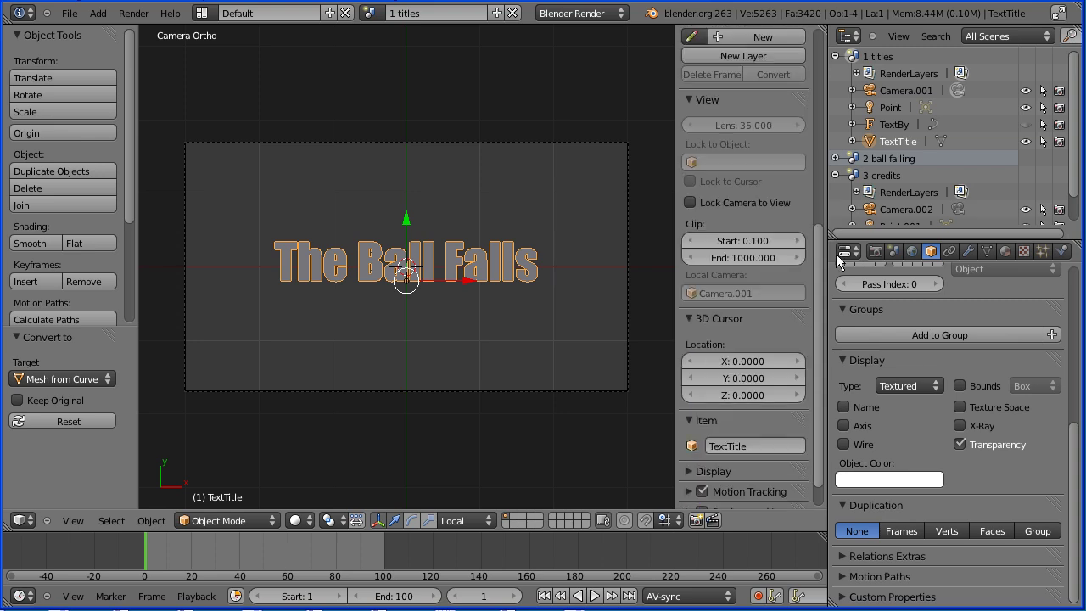
{"action": "left_click", "coordinate": [689, 438]}
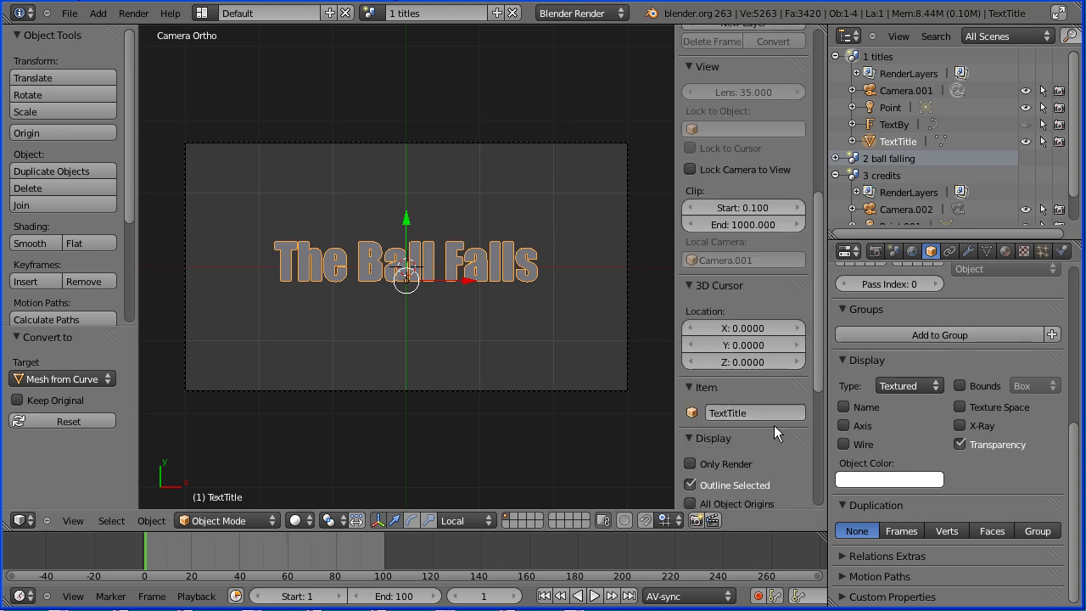
{"action": "left_click_drag", "start_coordinate": [820, 383], "coordinate": [820, 512]}
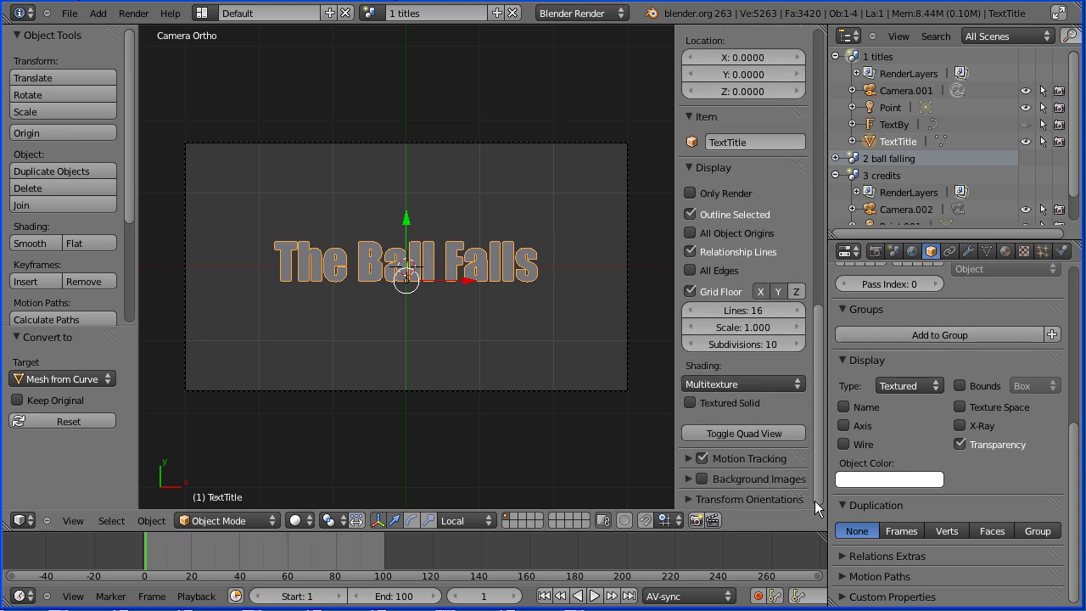
{"action": "left_click", "coordinate": [756, 384]}
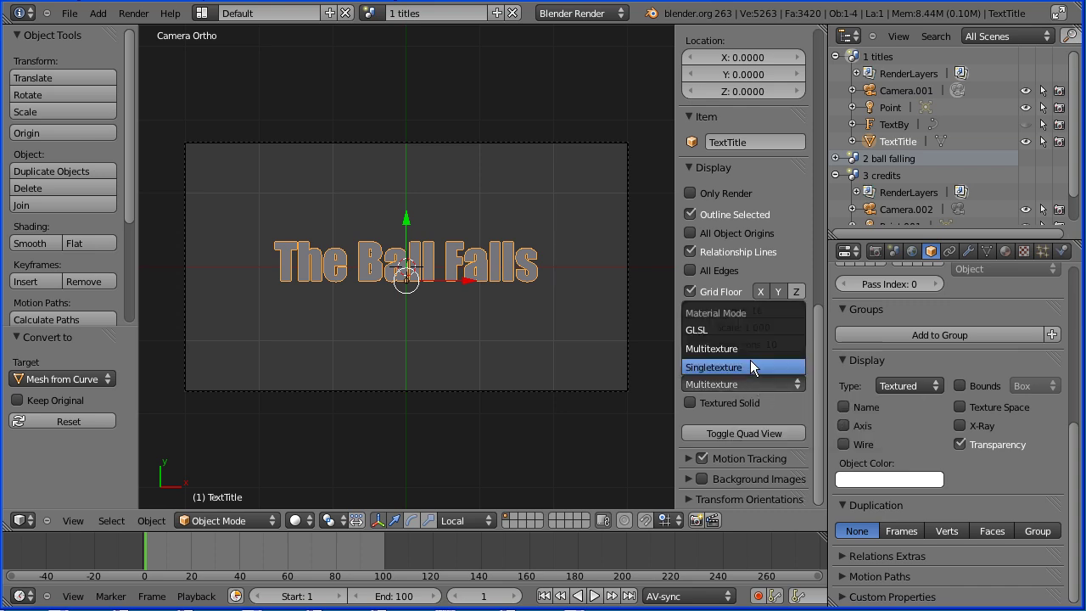
{"action": "left_click", "coordinate": [750, 329]}
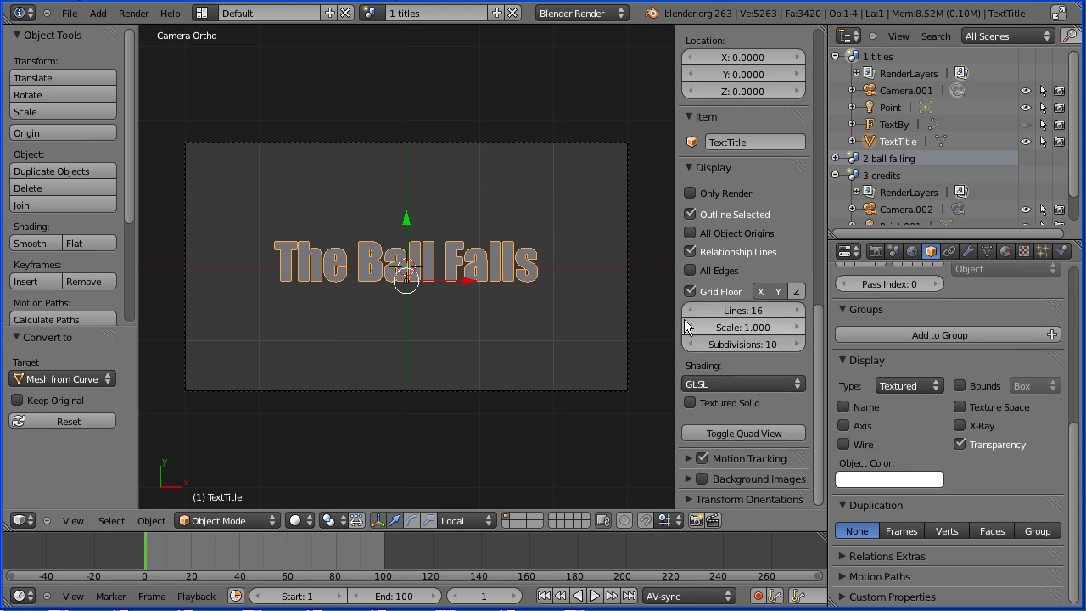
{"action": "left_click_drag", "start_coordinate": [674, 319], "coordinate": [827, 310]}
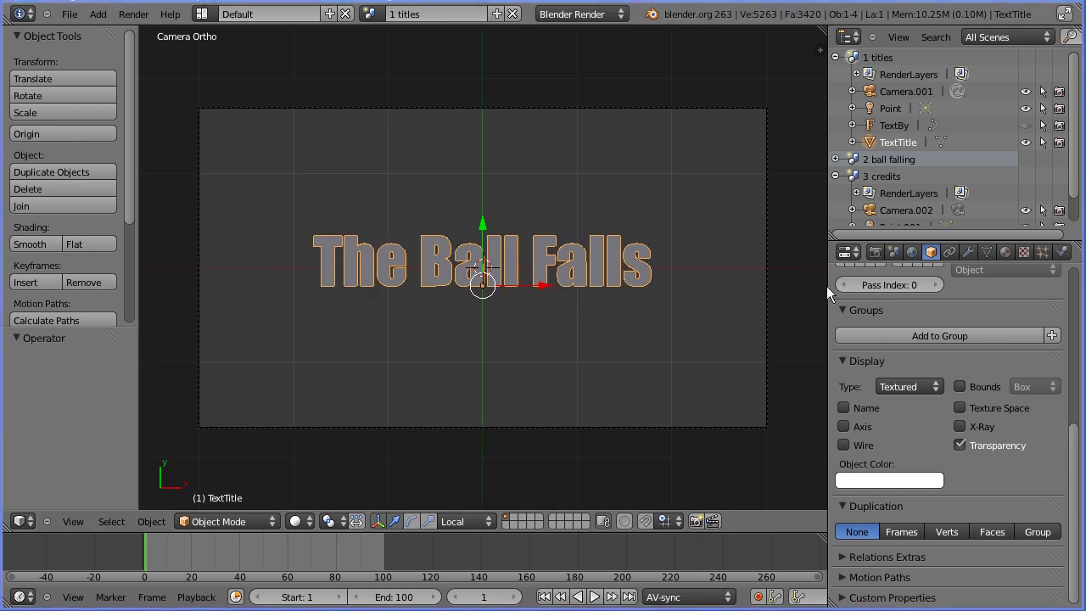
Add a new material to the TextTitle object and name it MaterialTitle
{"action": "left_click", "coordinate": [1005, 253]}
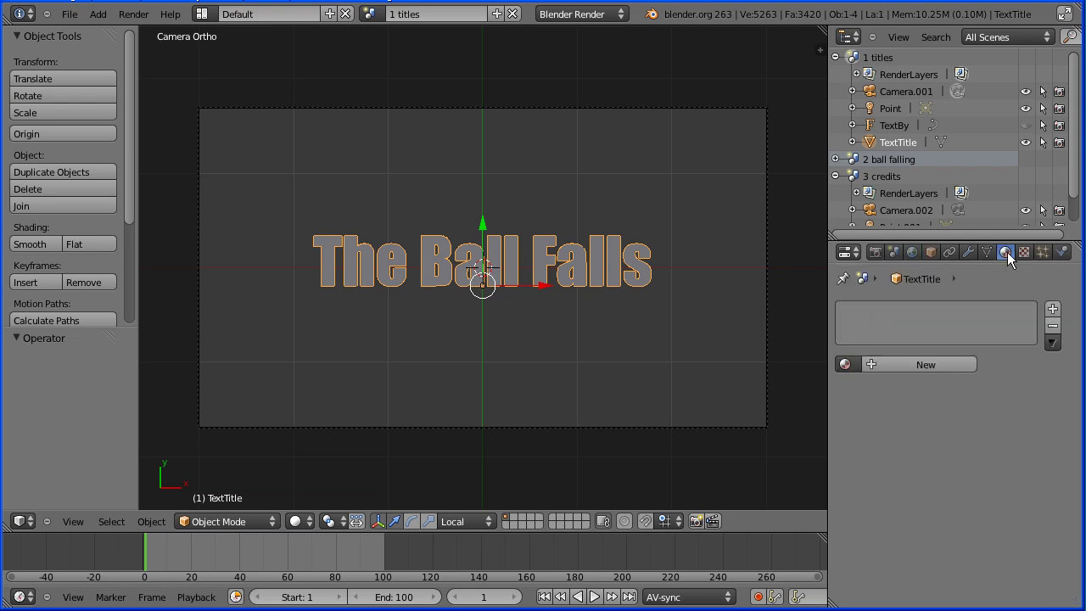
{"action": "left_click", "coordinate": [875, 364]}
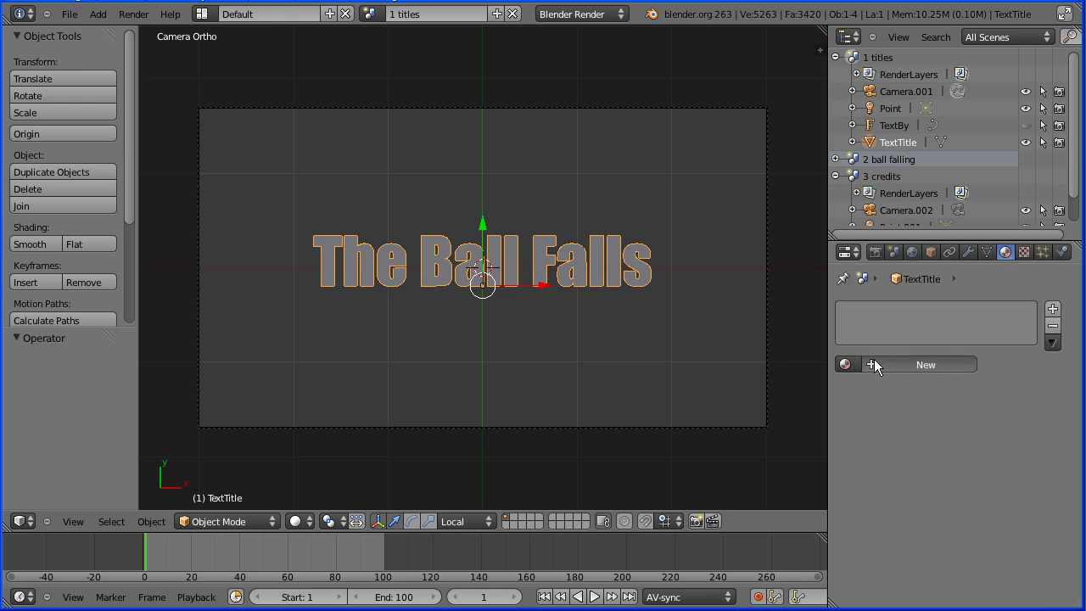
{"action": "left_click", "coordinate": [918, 363]}
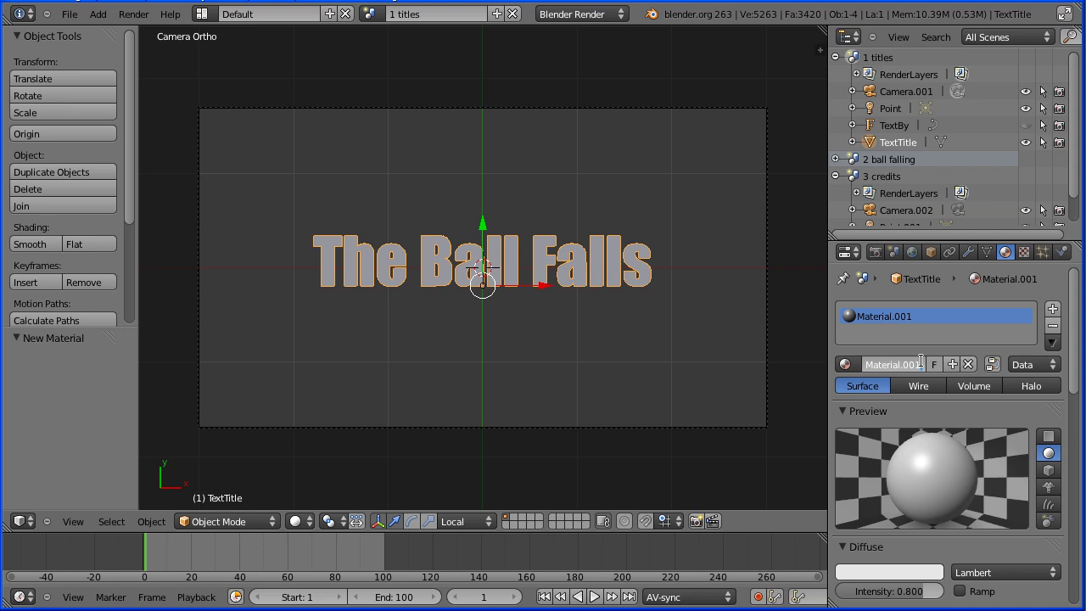
{"action": "key", "text": "BackSpace"}
{"action": "key", "text": "BackSpace"}
{"action": "key", "text": "BackSpace"}
{"action": "key", "text": "BackSpace"}
{"action": "type", "text": "Title"}
{"action": "key", "text": "Return"}
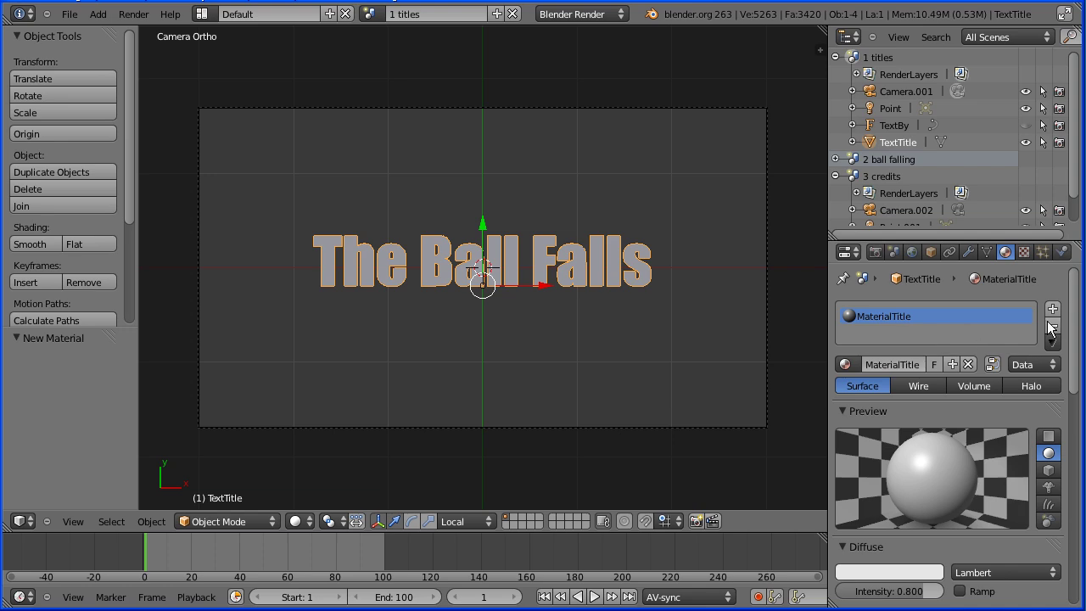
Brighten the title material's diffuse colour to white and raise its diffuse intensity
{"action": "left_click_drag", "start_coordinate": [1074, 333], "coordinate": [1078, 399]}
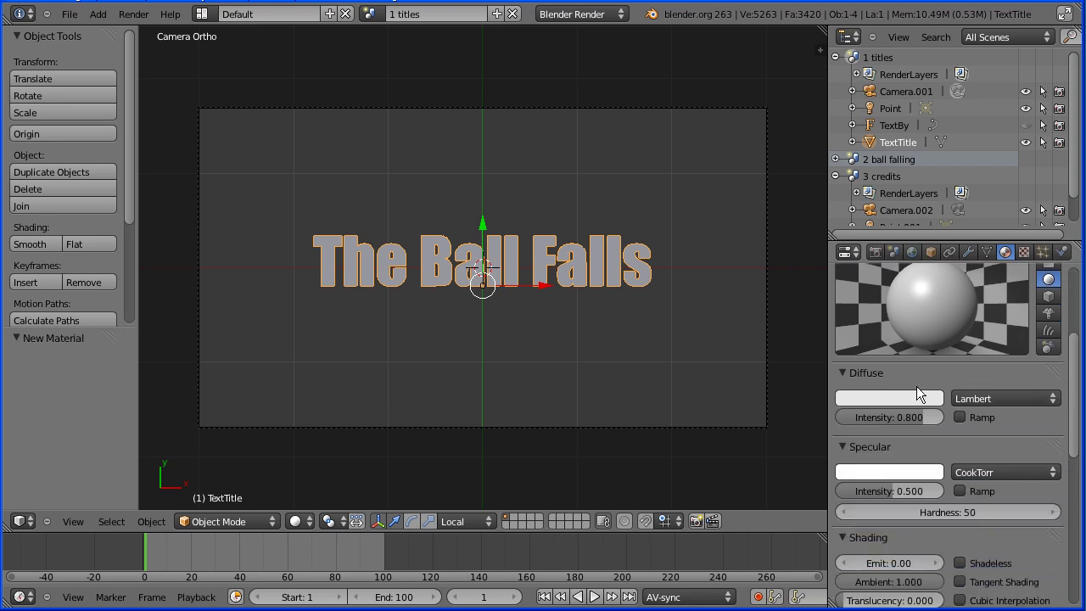
{"action": "left_click", "coordinate": [898, 399]}
{"action": "left_click_drag", "start_coordinate": [933, 182], "coordinate": [930, 170]}
{"action": "left_click_drag", "start_coordinate": [923, 420], "coordinate": [975, 420]}
Enable Z Transparency on MaterialTitle and insert a keyframe for its alpha of 1.000 at frame 50
{"action": "mouse_move", "coordinate": [1076, 384]}
{"action": "left_mouse_down"}
{"action": "mouse_move", "coordinate": [1076, 479]}
{"action": "mouse_move", "coordinate": [1076, 466]}
{"action": "left_mouse_up"}
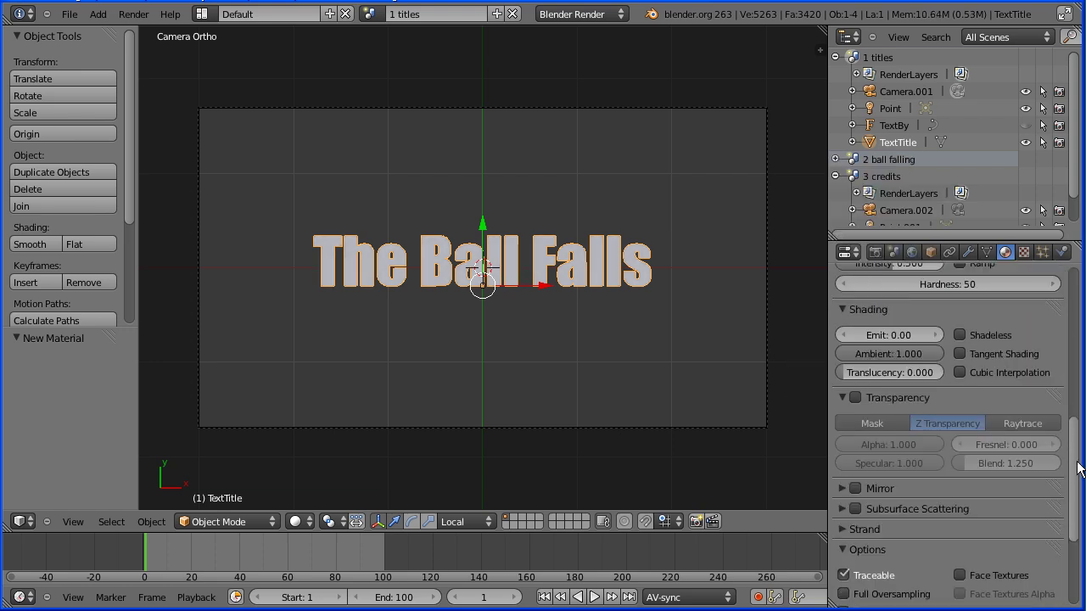
{"action": "left_click", "coordinate": [859, 400]}
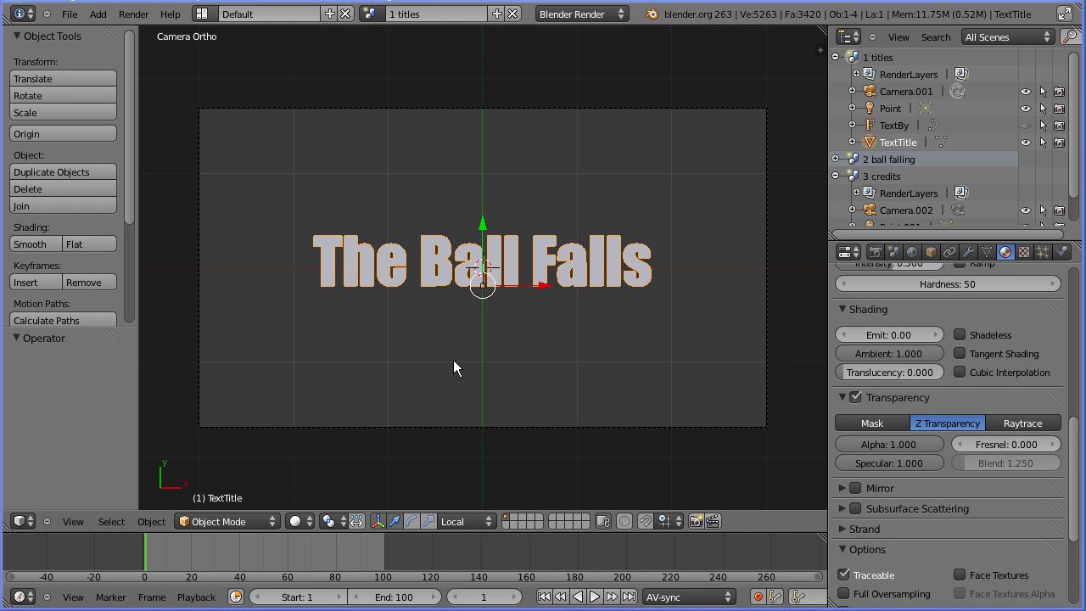
{"action": "left_click", "coordinate": [489, 598]}
{"action": "type", "text": "50"}
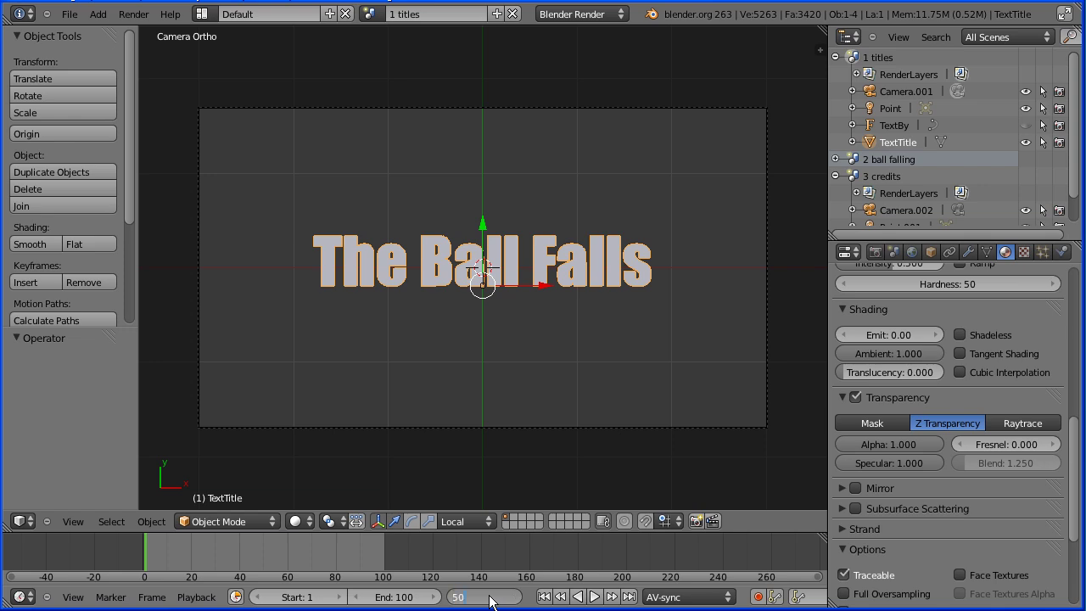
{"action": "key", "text": "Return"}
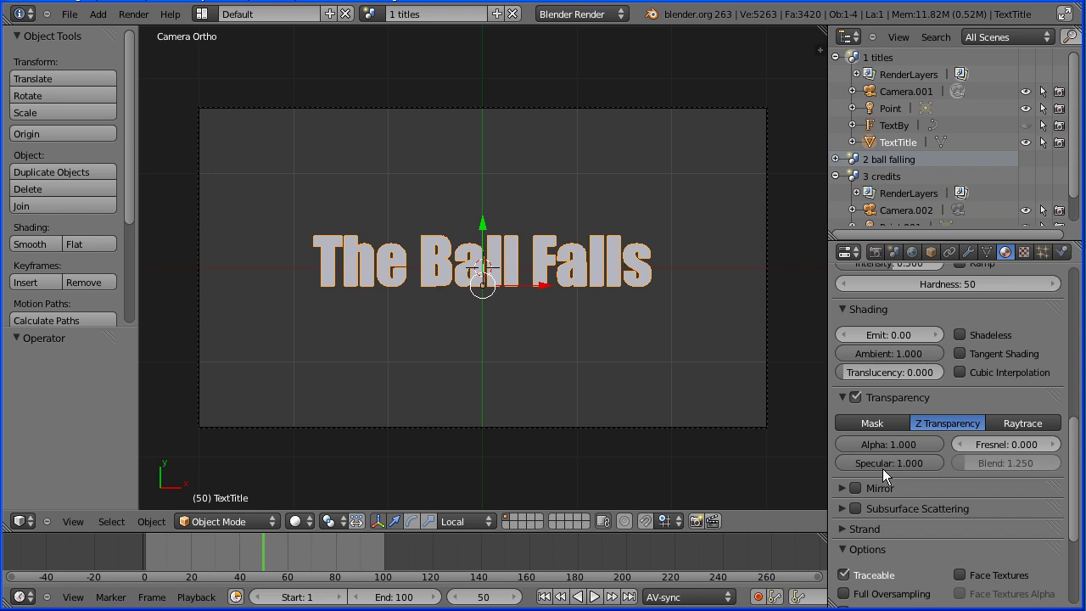
{"action": "right_click", "coordinate": [882, 445]}
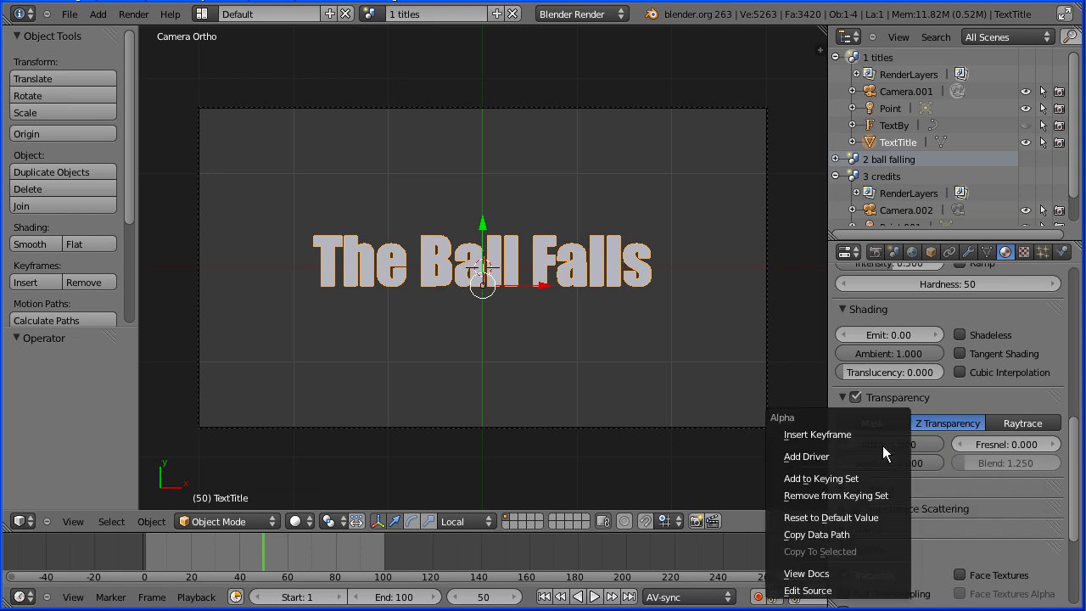
{"action": "left_click", "coordinate": [879, 434]}
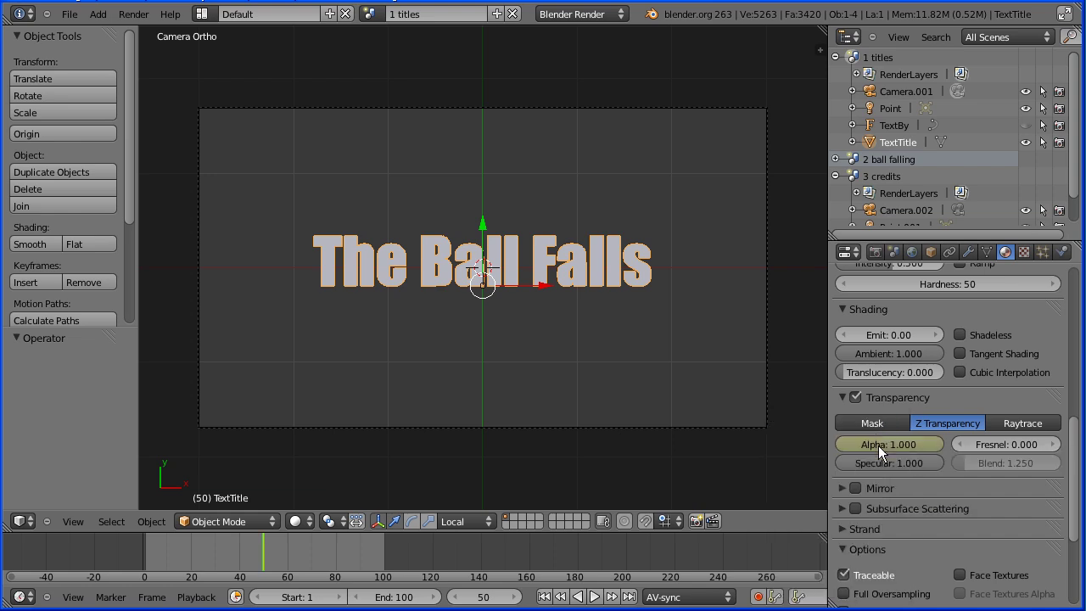
Insert a keyframe for MaterialTitle's transparency specular value of 1.000 at frame 50
{"action": "right_click", "coordinate": [884, 463]}
{"action": "left_click", "coordinate": [869, 434]}
At frame 60, set MaterialTitle's transparency alpha and specular to 0.000 and insert a keyframe for each
{"action": "left_click", "coordinate": [483, 598]}
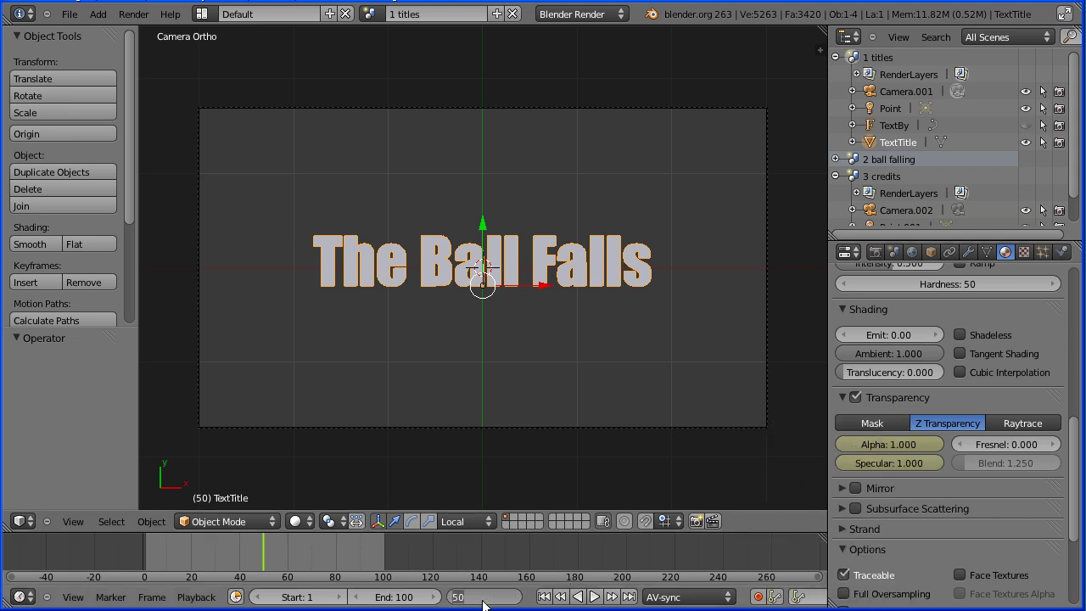
{"action": "type", "text": "60"}
{"action": "key", "text": "Return"}
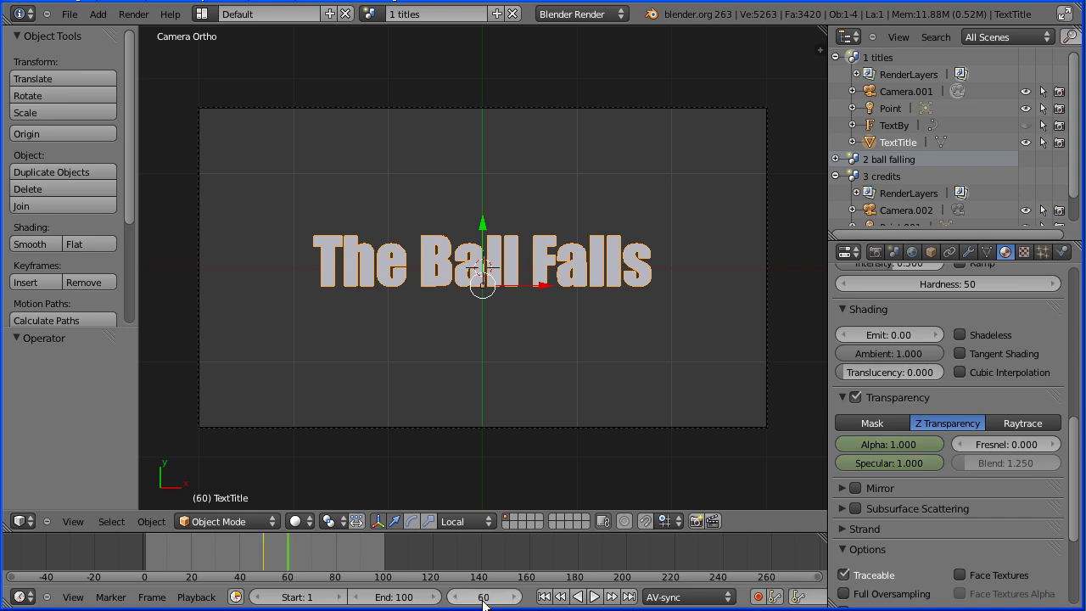
{"action": "left_click_drag", "start_coordinate": [923, 447], "coordinate": [794, 441]}
{"action": "left_click_drag", "start_coordinate": [887, 460], "coordinate": [794, 465]}
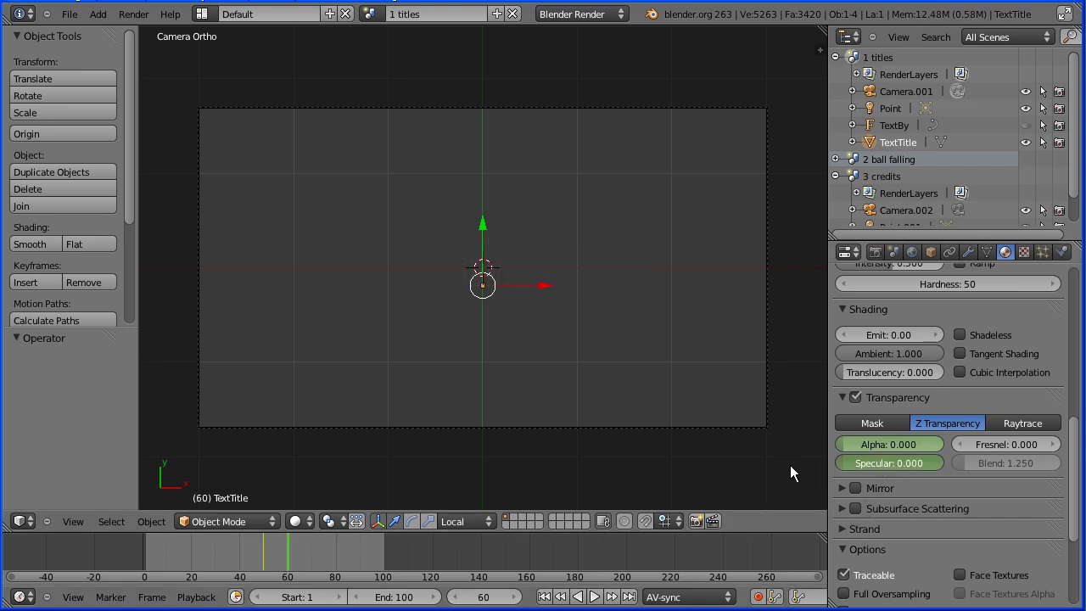
{"action": "right_click", "coordinate": [882, 446]}
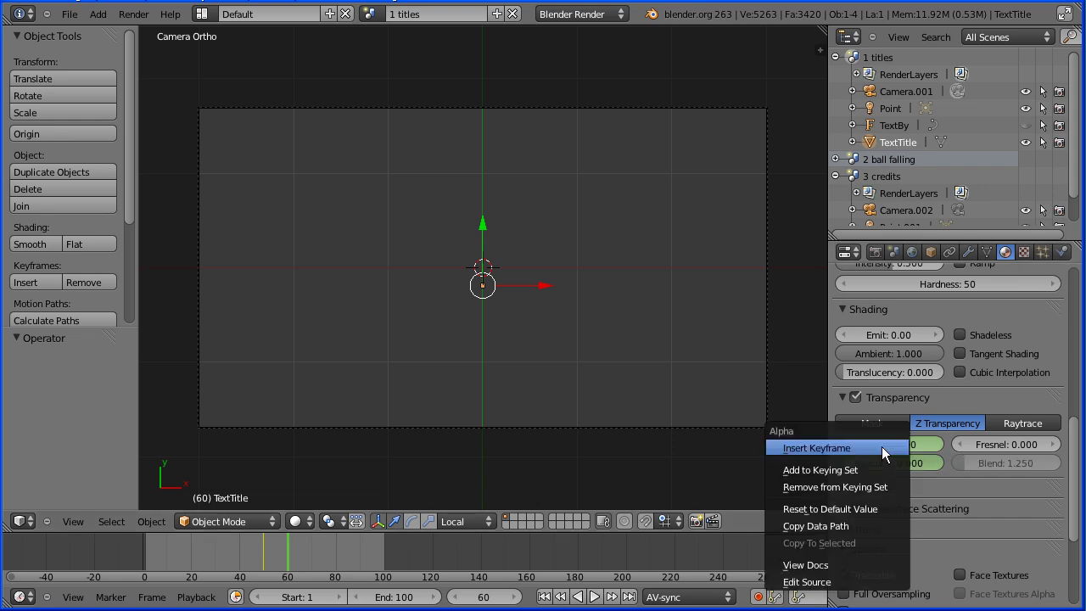
{"action": "left_click", "coordinate": [881, 446]}
{"action": "right_click", "coordinate": [884, 461]}
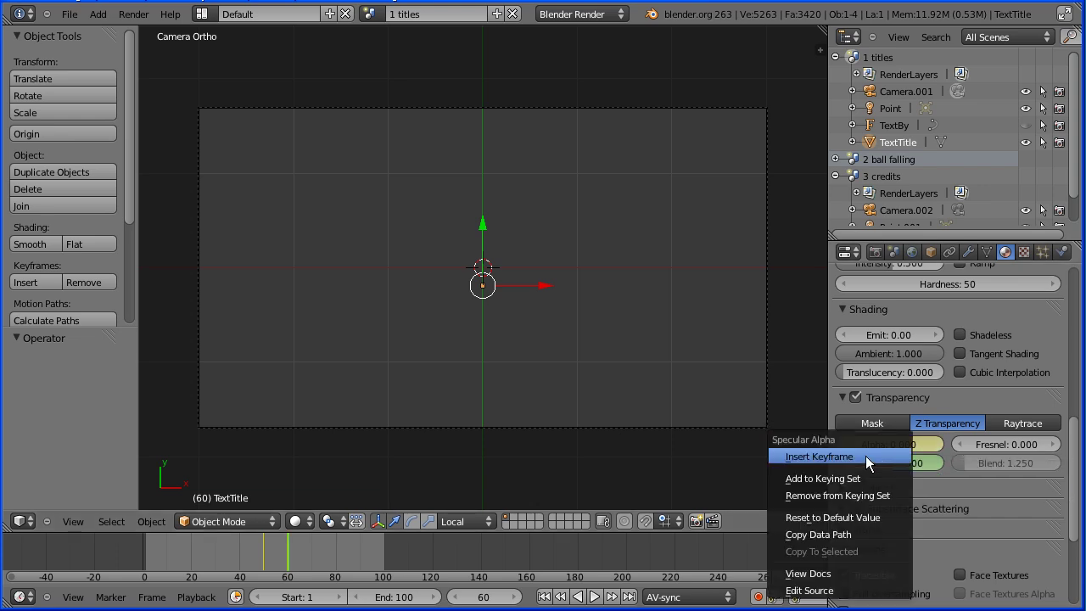
{"action": "left_click", "coordinate": [865, 456]}
Play the titles animation from frame 1 to check the title's fade-out, and stop playback
{"action": "left_click", "coordinate": [544, 597]}
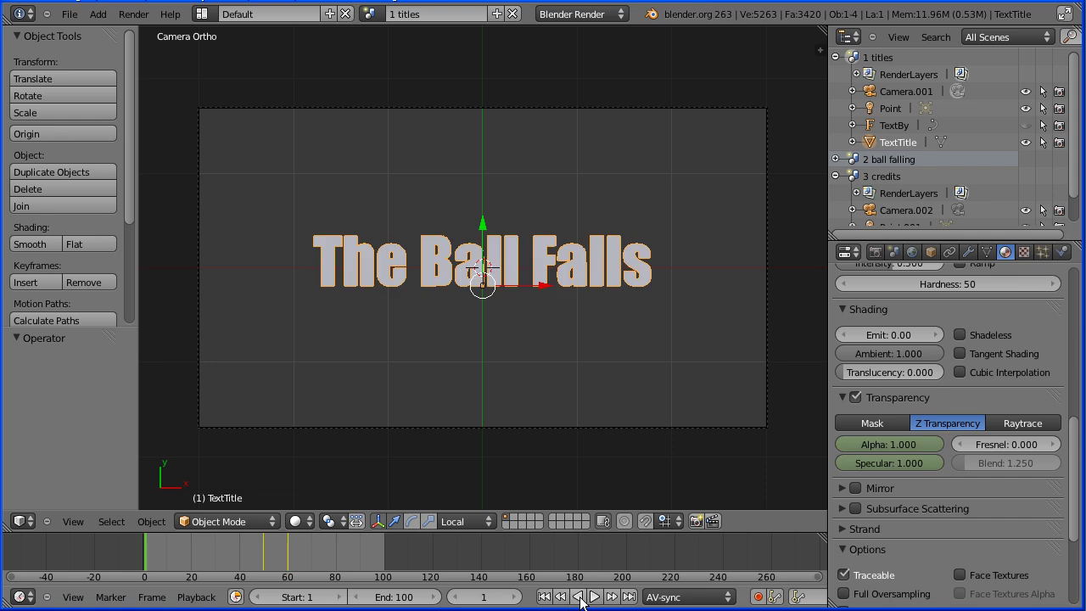
{"action": "left_click", "coordinate": [594, 597]}
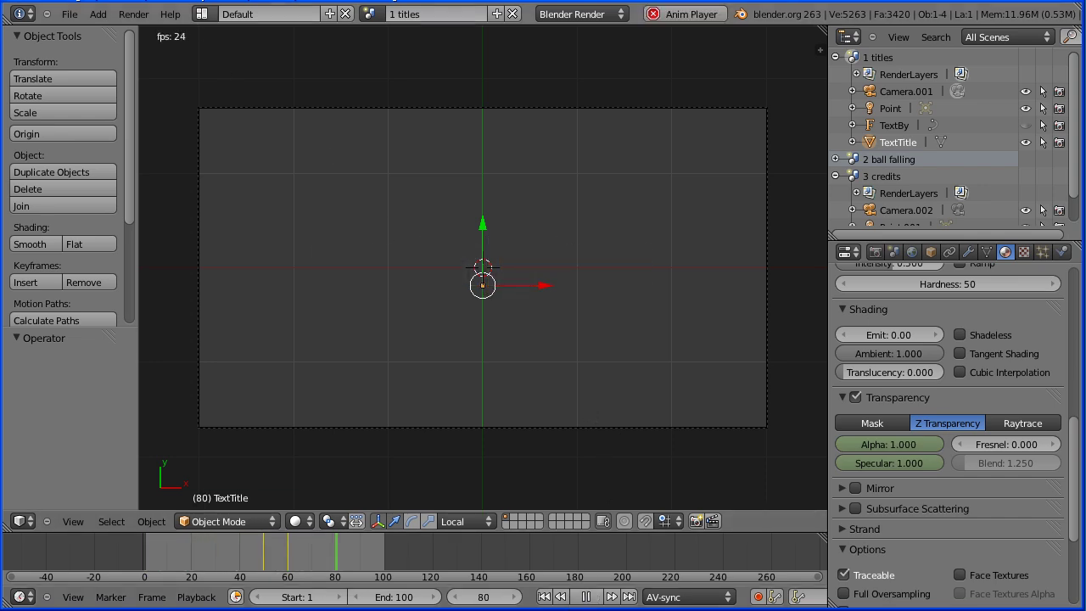
{"action": "key", "text": "Escape"}
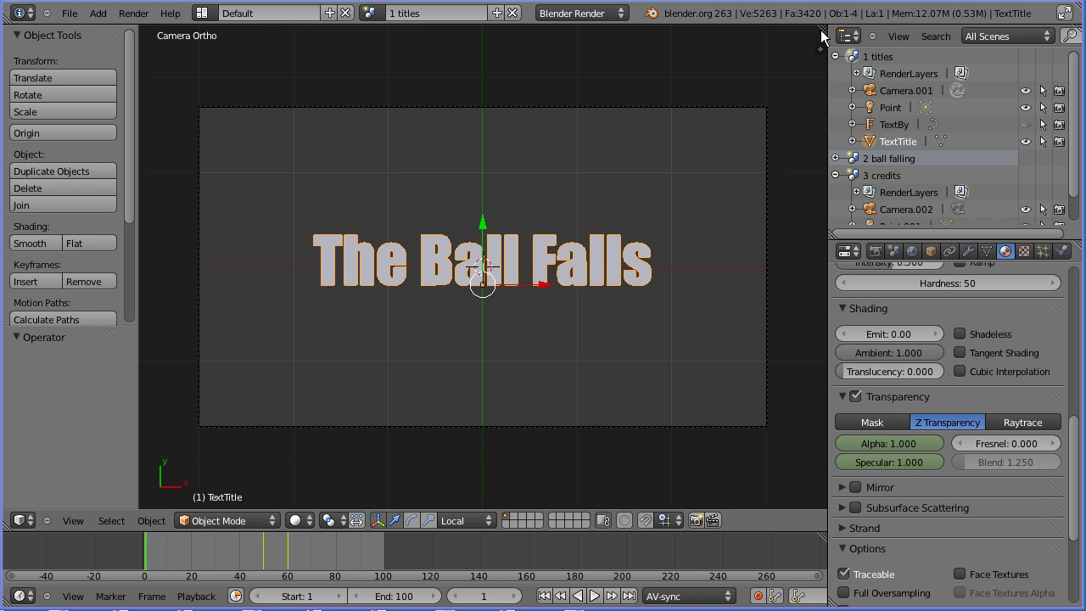
Split the 3D view into two stacked areas and change the upper one to a DopeSheet editor
{"action": "left_click_drag", "start_coordinate": [824, 28], "coordinate": [804, 165]}
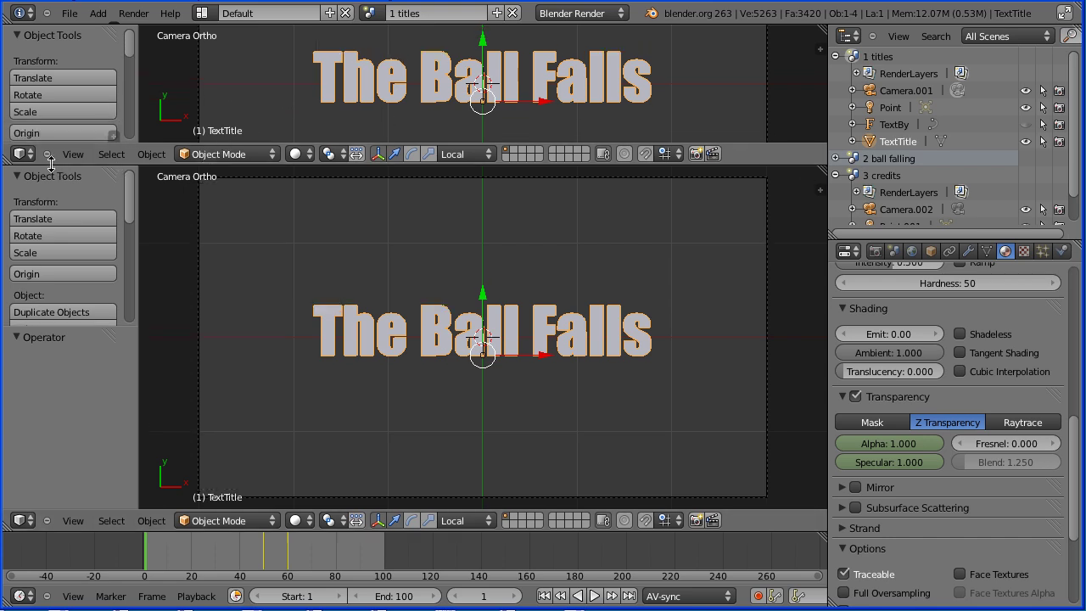
{"action": "left_click", "coordinate": [22, 153]}
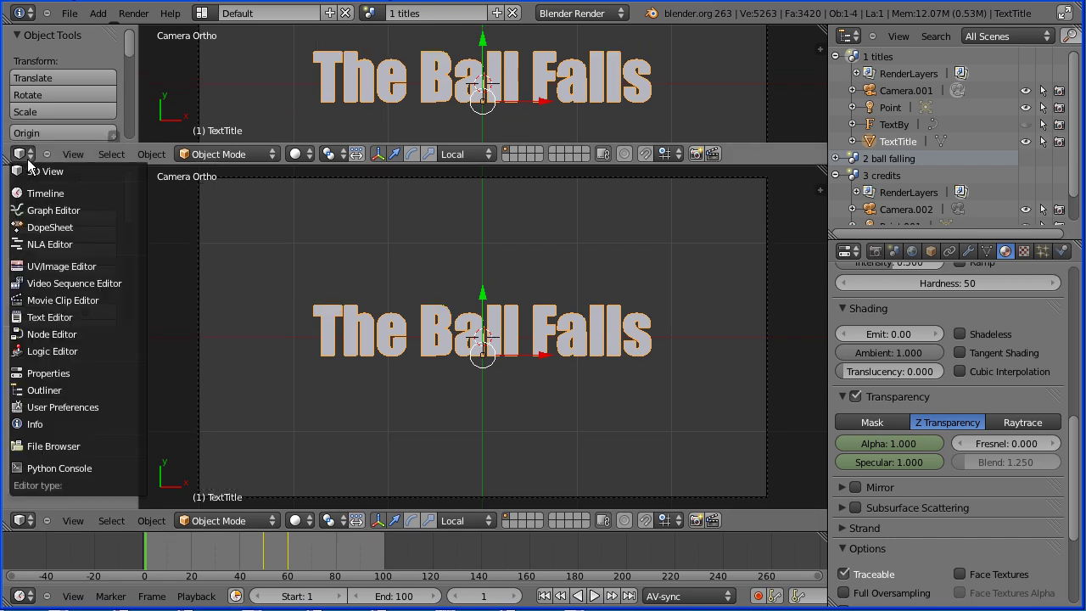
{"action": "left_click", "coordinate": [75, 230]}
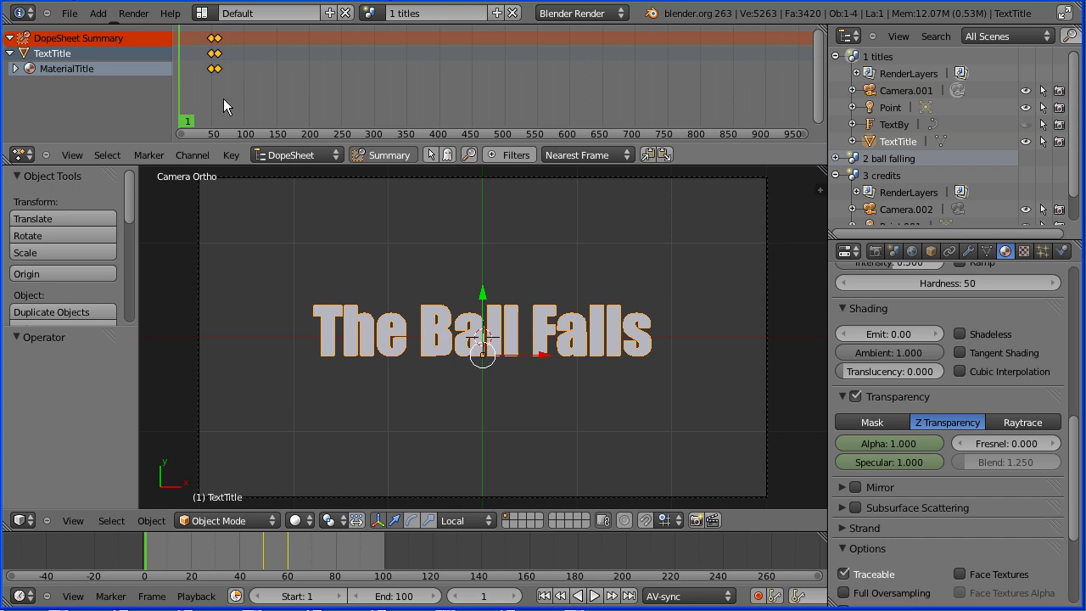
Move MaterialTitle's fade-out keyframes at frame 60 ten frames later, to frame 70
{"action": "middle_click_drag", "start_coordinate": [225, 98], "coordinate": [461, 115]}
{"action": "scroll", "coordinate": [475, 102], "scroll_direction": "up", "scroll_amount": 5}
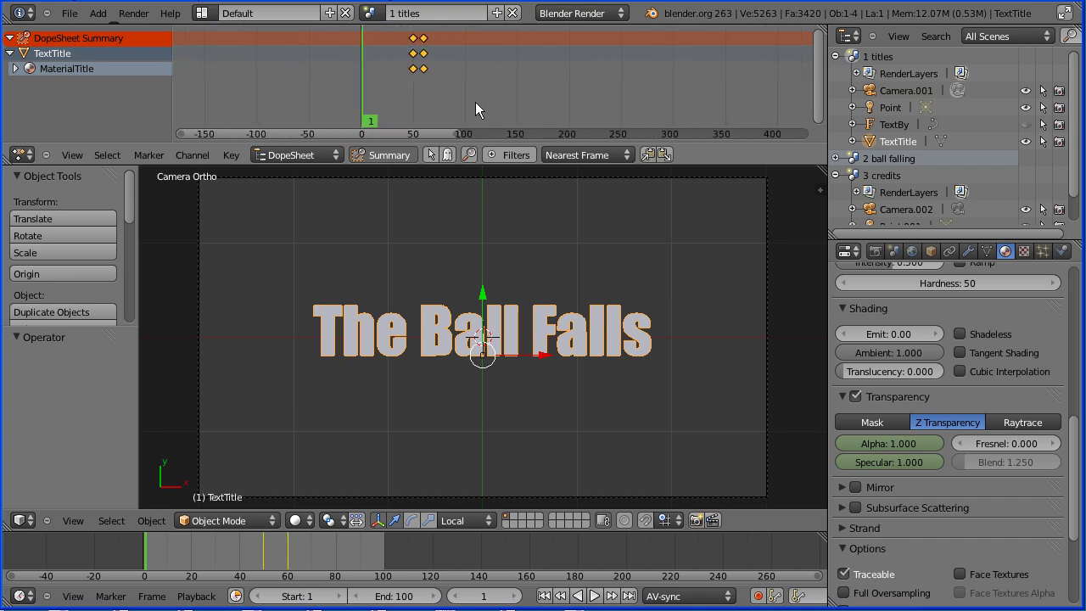
{"action": "scroll", "coordinate": [469, 102], "scroll_direction": "up", "scroll_amount": 3}
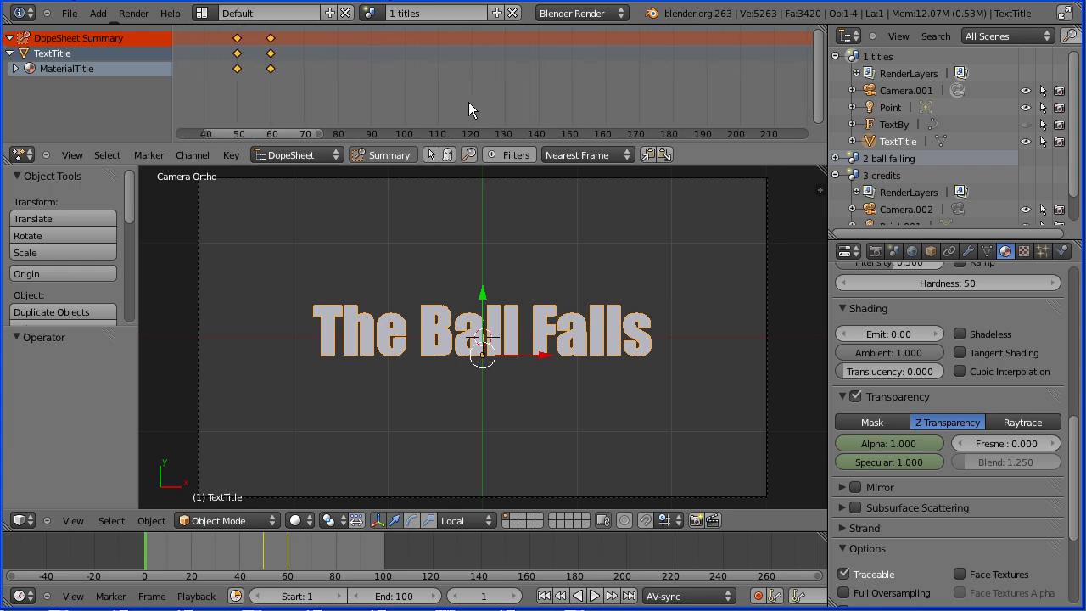
{"action": "left_click", "coordinate": [268, 69]}
{"action": "key", "text": "g"}
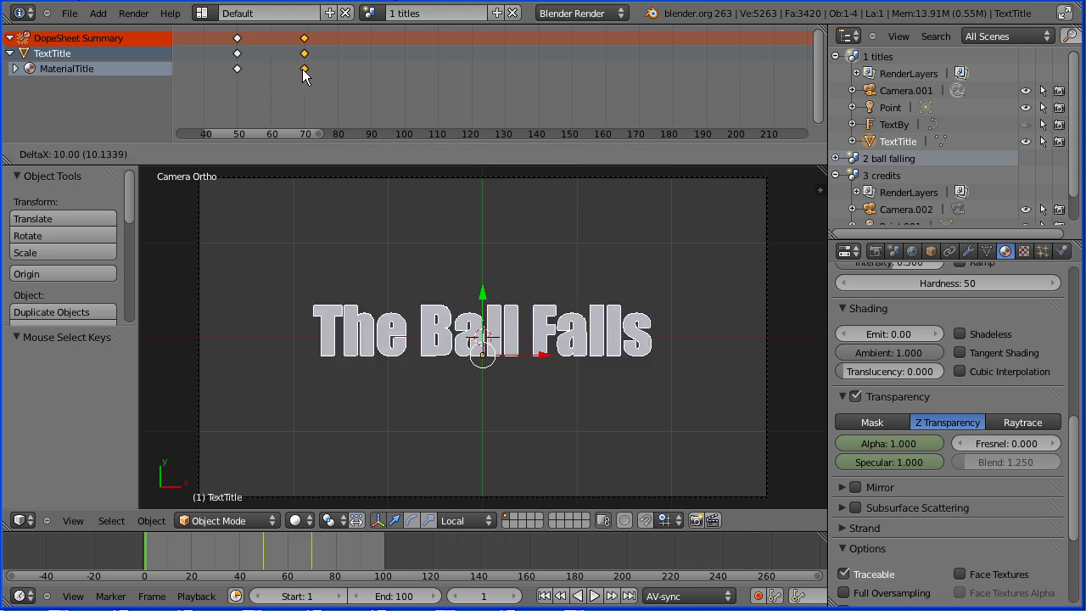
{"action": "left_click", "coordinate": [302, 69]}
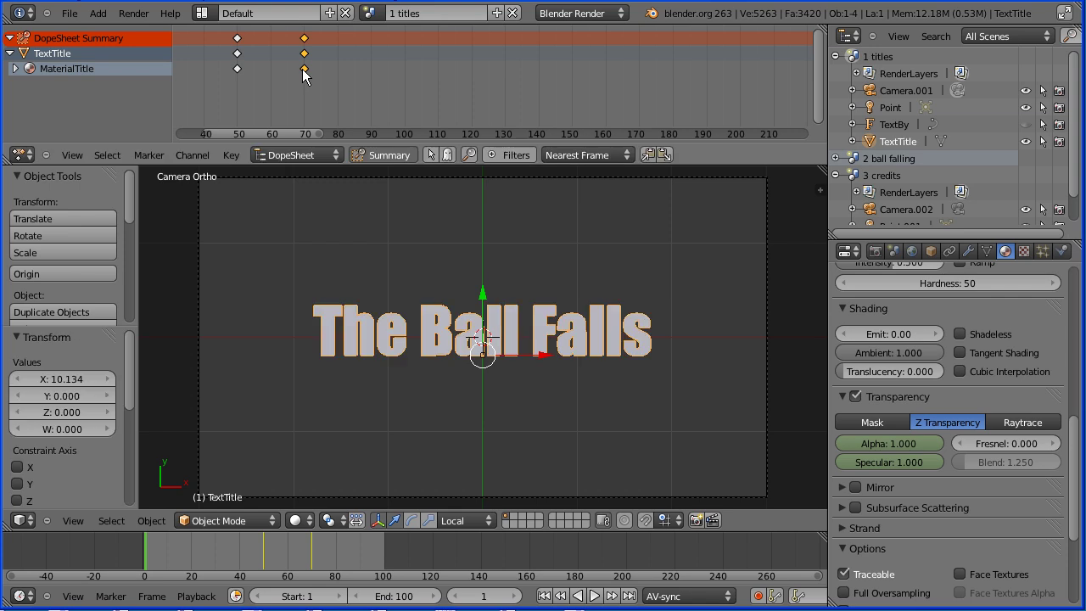
Set the interpolation mode of the selected frame 70 keyframes to Linear and play the animation
{"action": "left_click", "coordinate": [230, 158]}
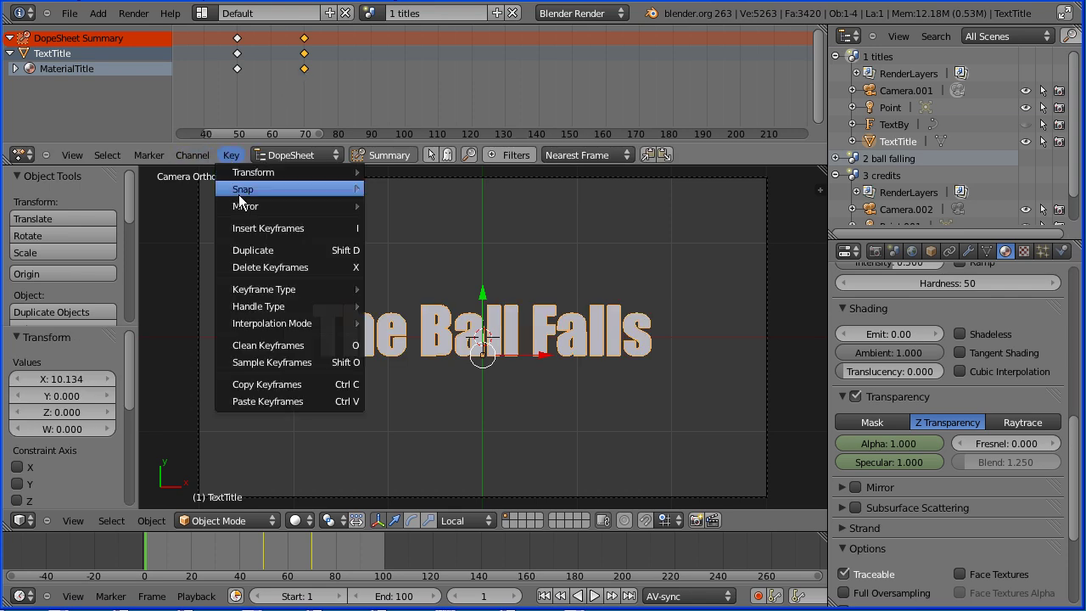
{"action": "mouse_move", "coordinate": [314, 322]}
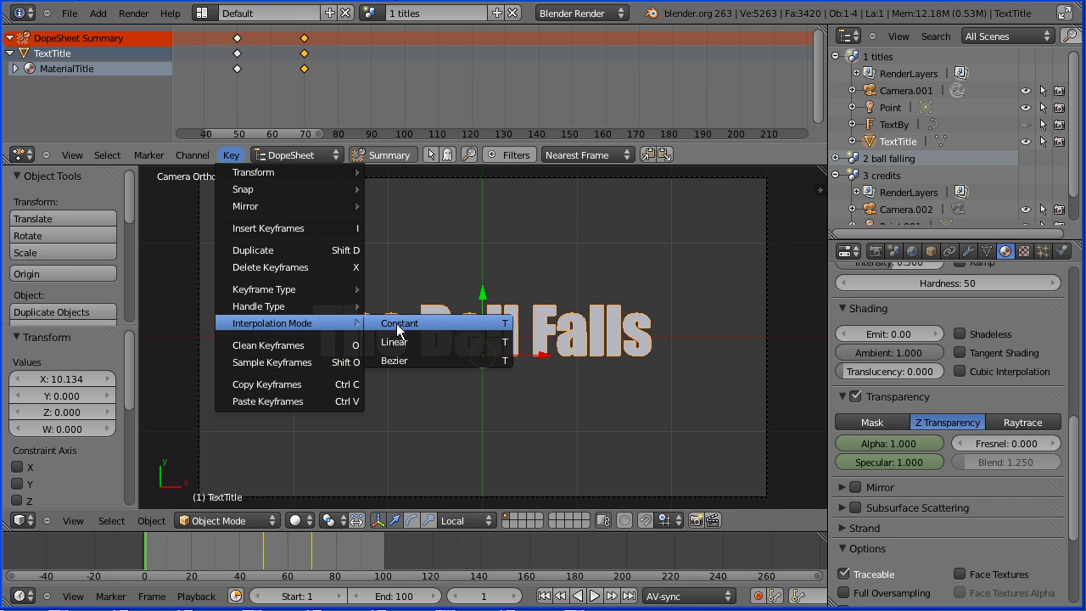
{"action": "left_click", "coordinate": [422, 348]}
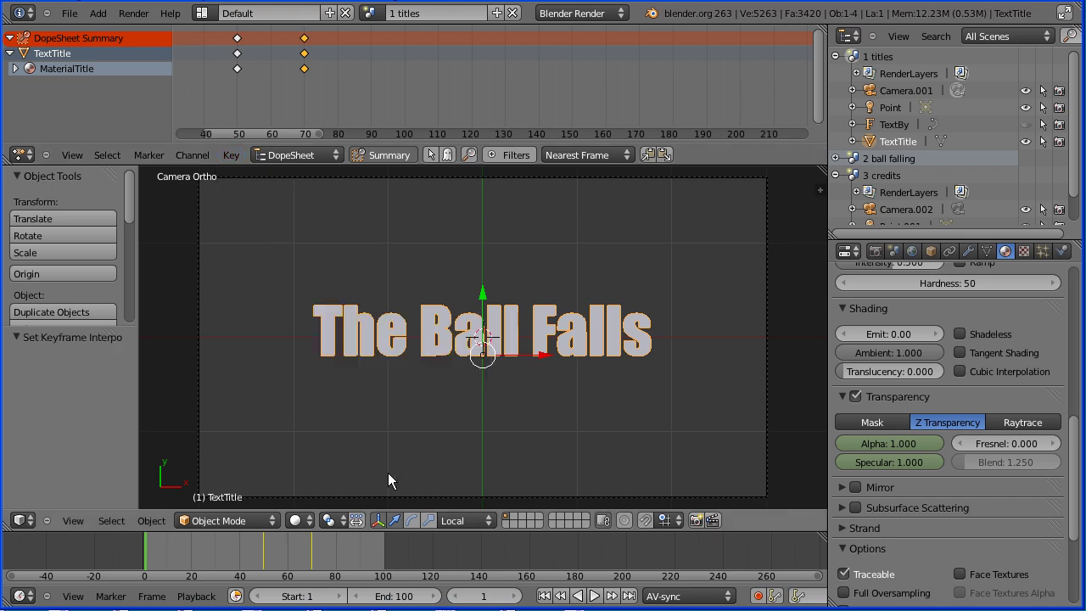
{"action": "left_click", "coordinate": [595, 595]}
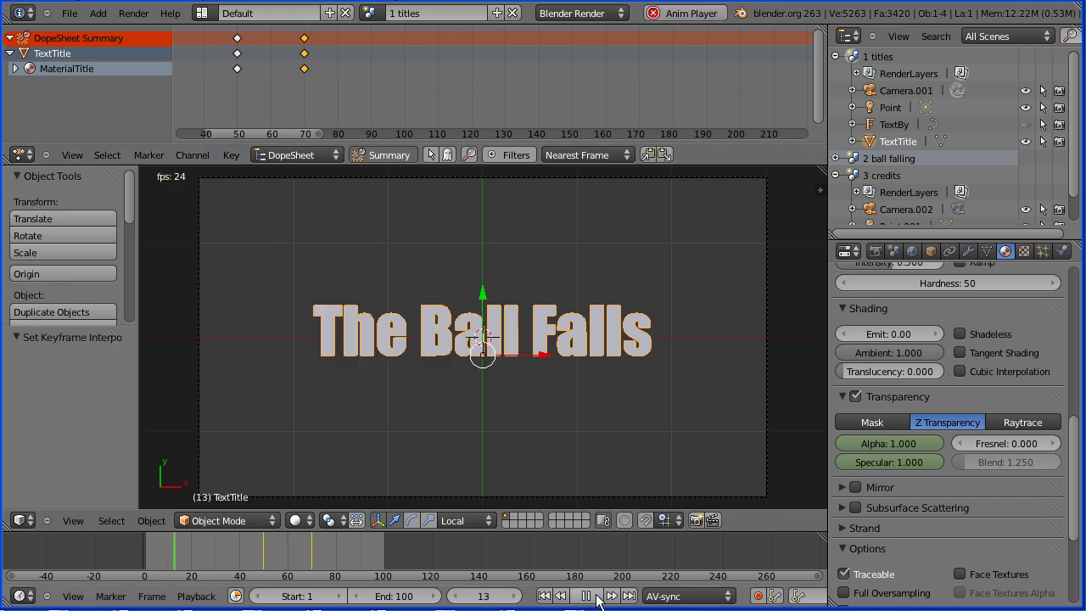
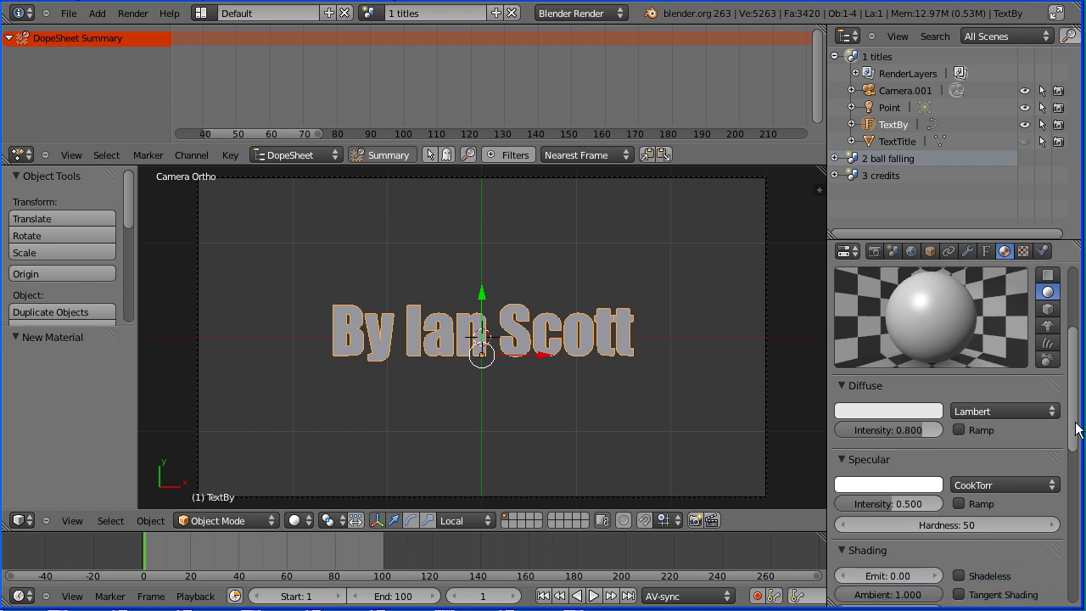
Brighten the TextBy material's diffuse colour, raise its diffuse intensity, and enable Z Transparency
{"action": "left_click", "coordinate": [915, 409]}
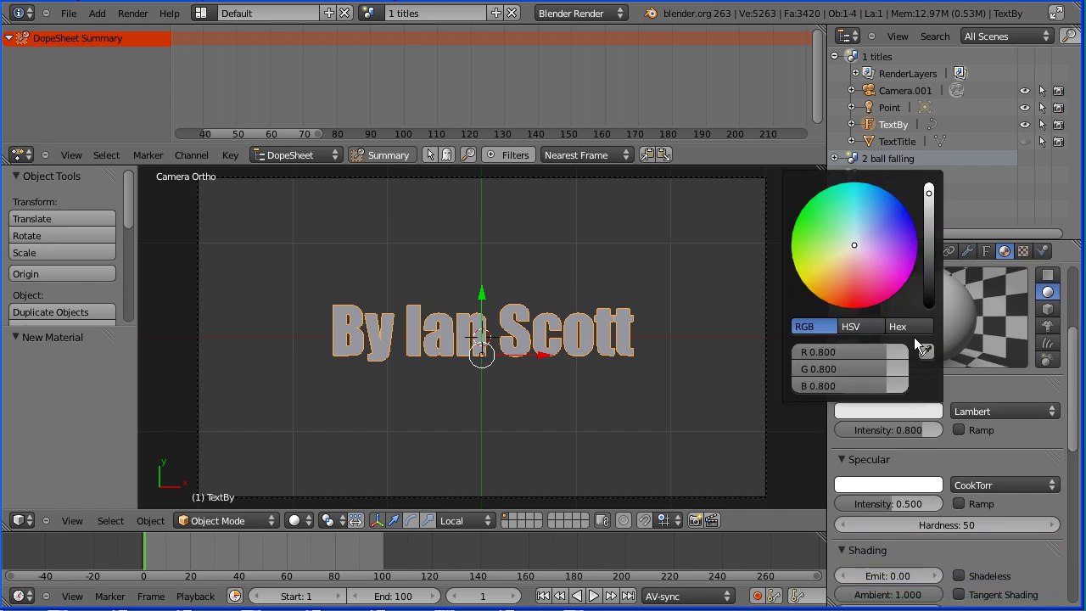
{"action": "left_click", "coordinate": [931, 196]}
{"action": "left_click_drag", "start_coordinate": [922, 430], "coordinate": [946, 429]}
{"action": "left_click_drag", "start_coordinate": [1077, 399], "coordinate": [1080, 482]}
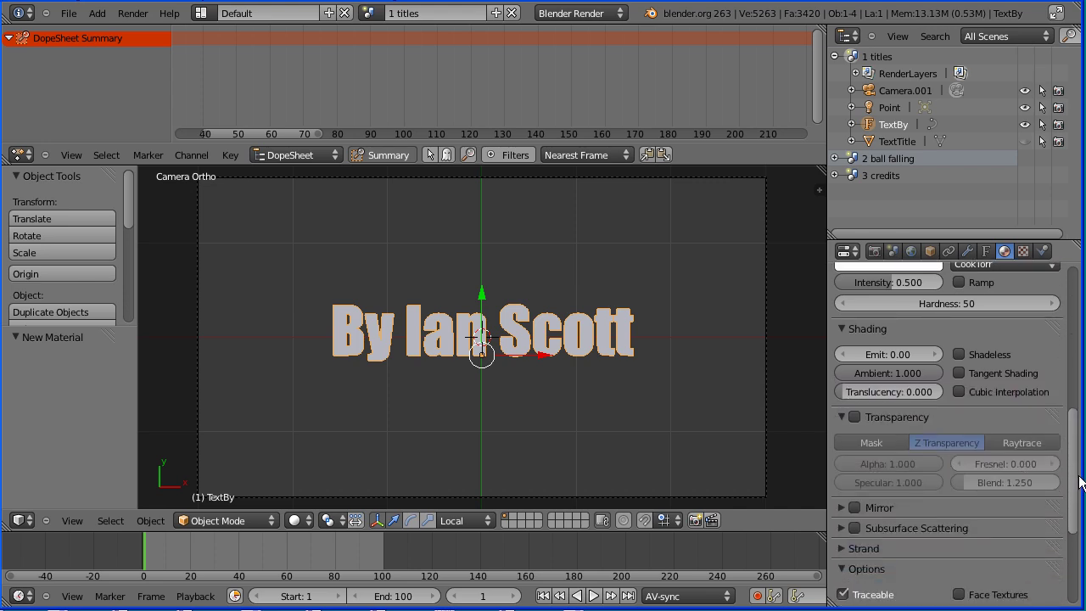
{"action": "left_click", "coordinate": [855, 417]}
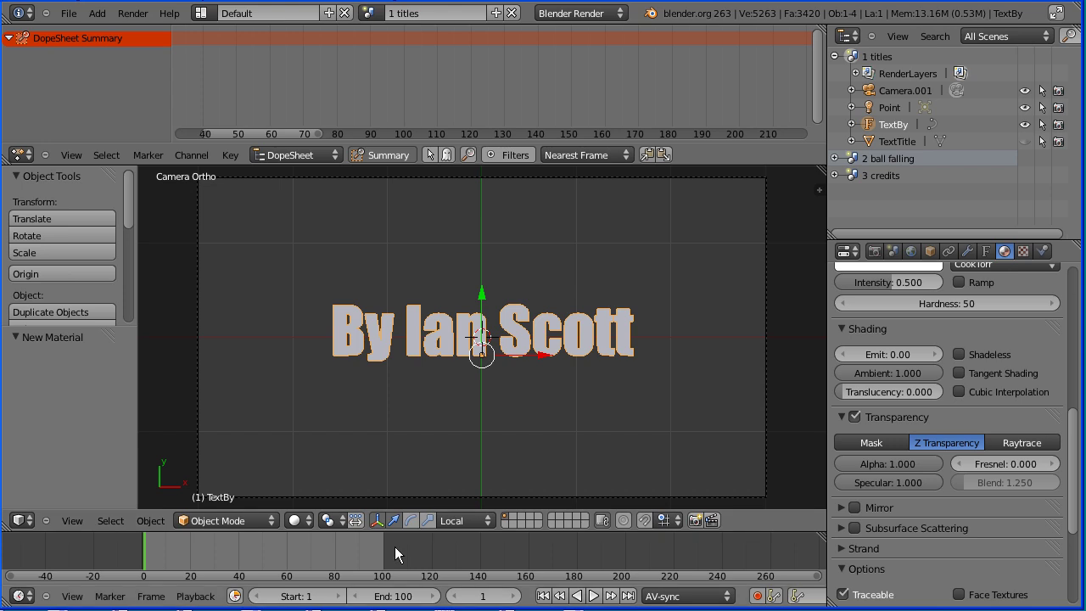
Set the titles scene's end frame to 200
{"action": "left_click", "coordinate": [404, 599]}
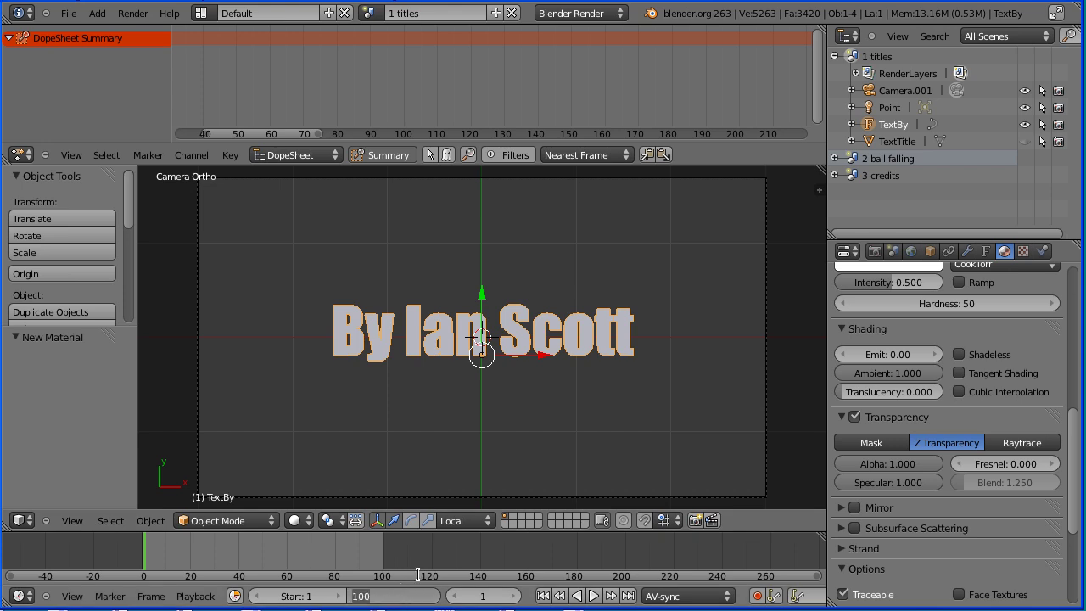
{"action": "type", "text": "200"}
{"action": "key", "text": "Return"}
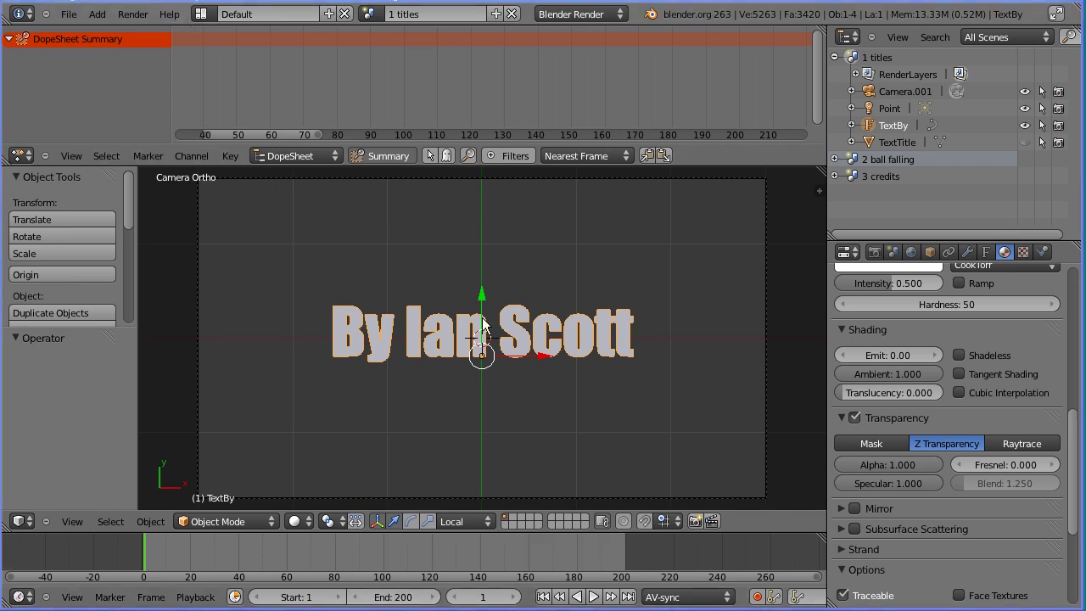
Convert the TextBy text object to a mesh
{"action": "left_click", "coordinate": [157, 521]}
{"action": "mouse_move", "coordinate": [222, 24]}
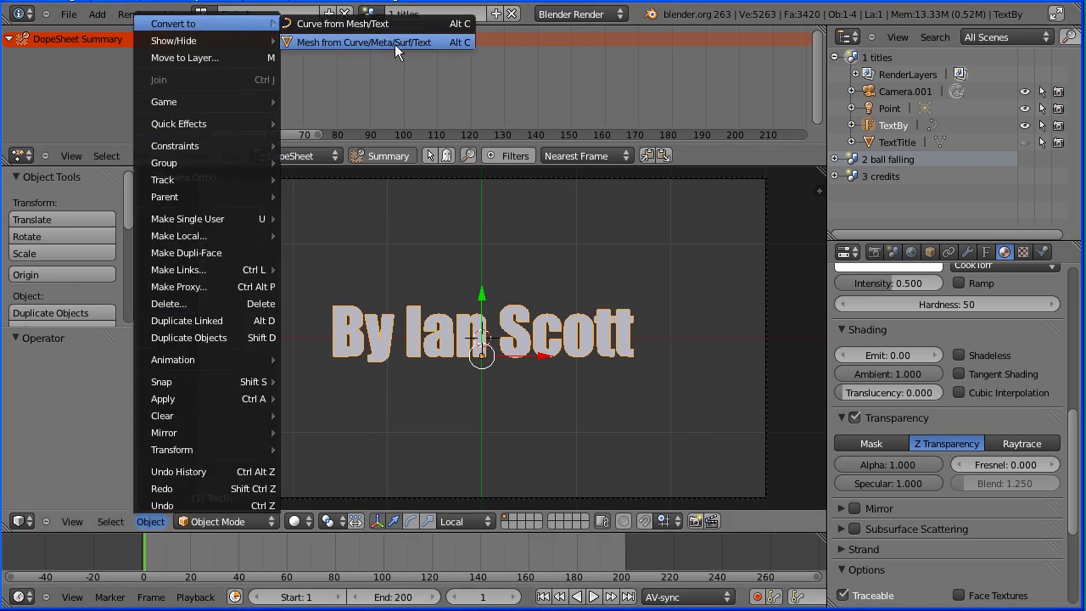
{"action": "left_click", "coordinate": [440, 42]}
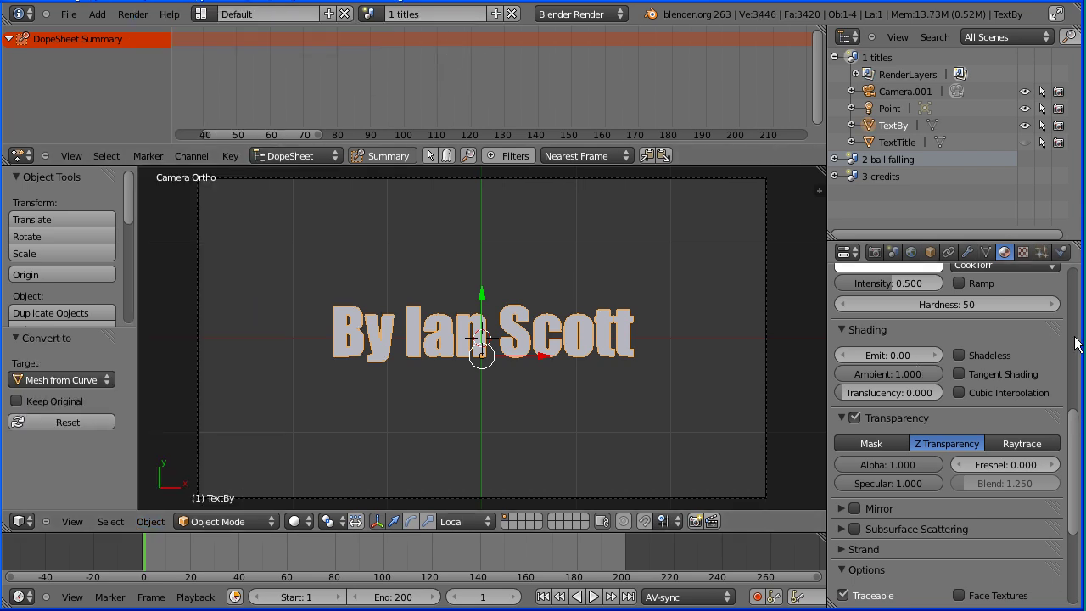
Enable Transparency in the TextBy object's display settings
{"action": "left_click", "coordinate": [930, 252]}
{"action": "scroll", "coordinate": [948, 425], "scroll_direction": "down", "scroll_amount": 8}
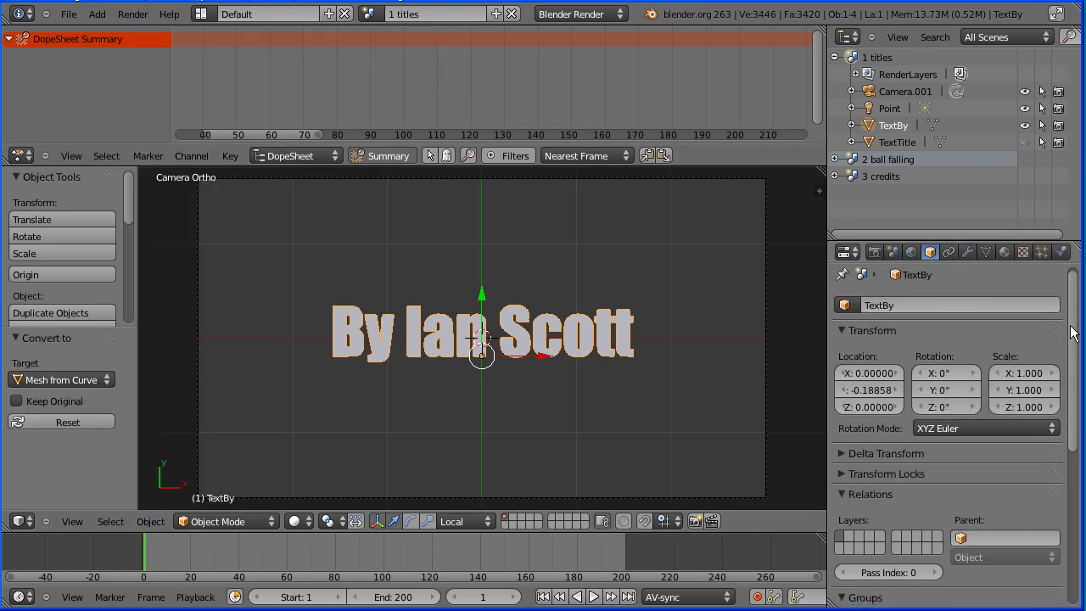
{"action": "left_click", "coordinate": [1010, 445]}
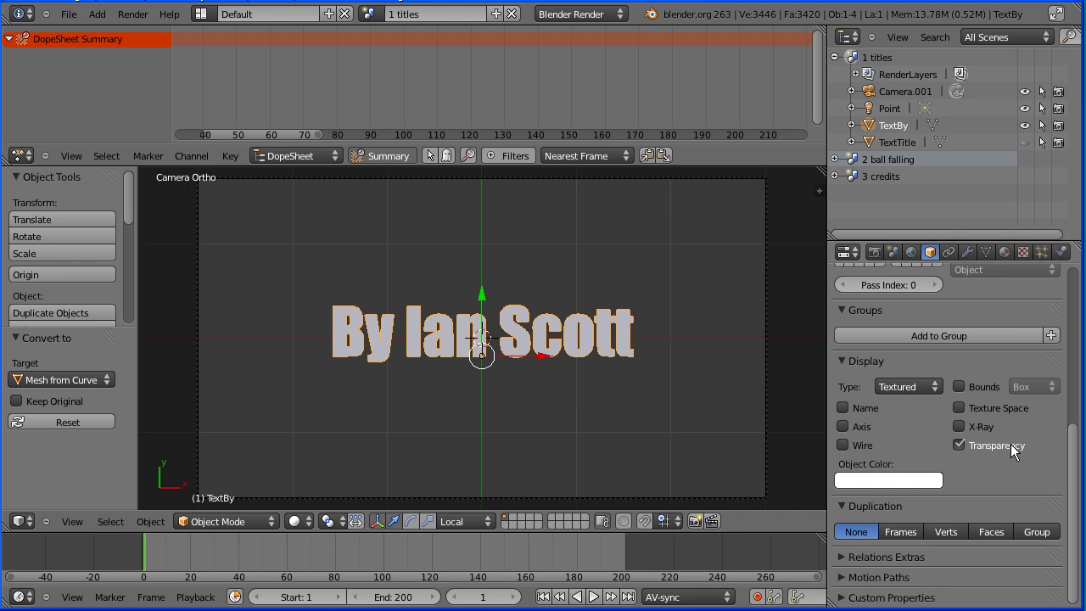
Set MaterialBy's transparency alpha and specular to 0.000 and insert a keyframe for each at frame 1
{"action": "left_click", "coordinate": [1009, 249]}
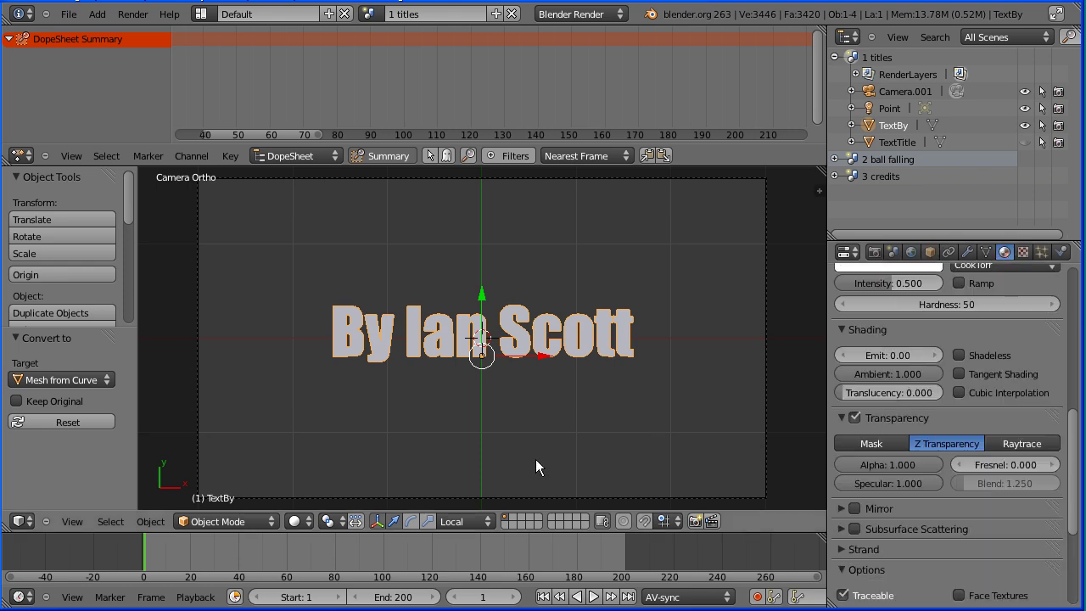
{"action": "left_click_drag", "start_coordinate": [918, 464], "coordinate": [778, 463]}
{"action": "left_click_drag", "start_coordinate": [920, 485], "coordinate": [792, 475]}
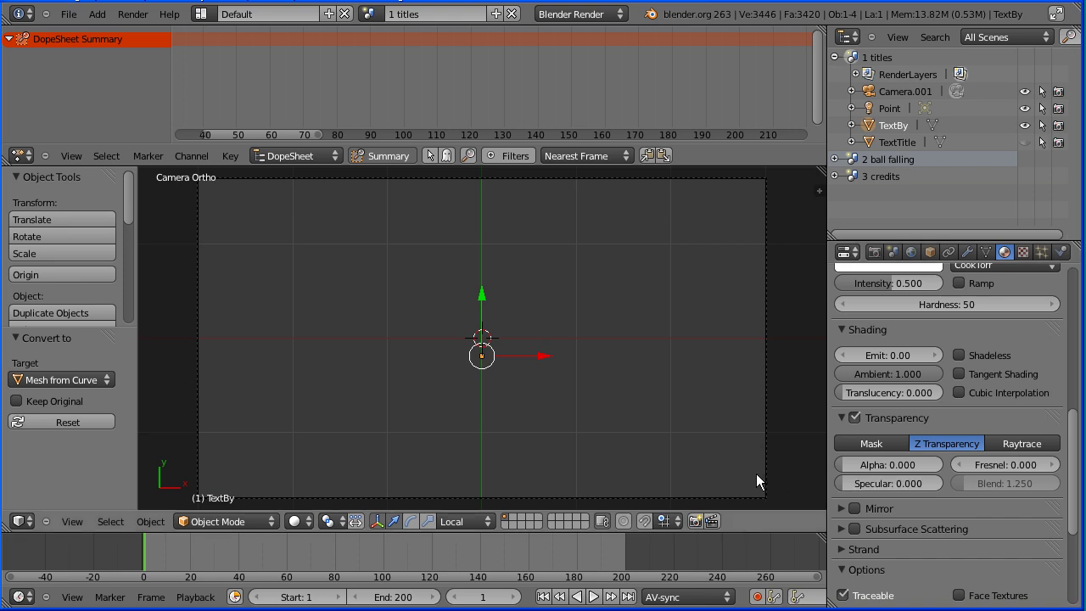
{"action": "right_click", "coordinate": [861, 472]}
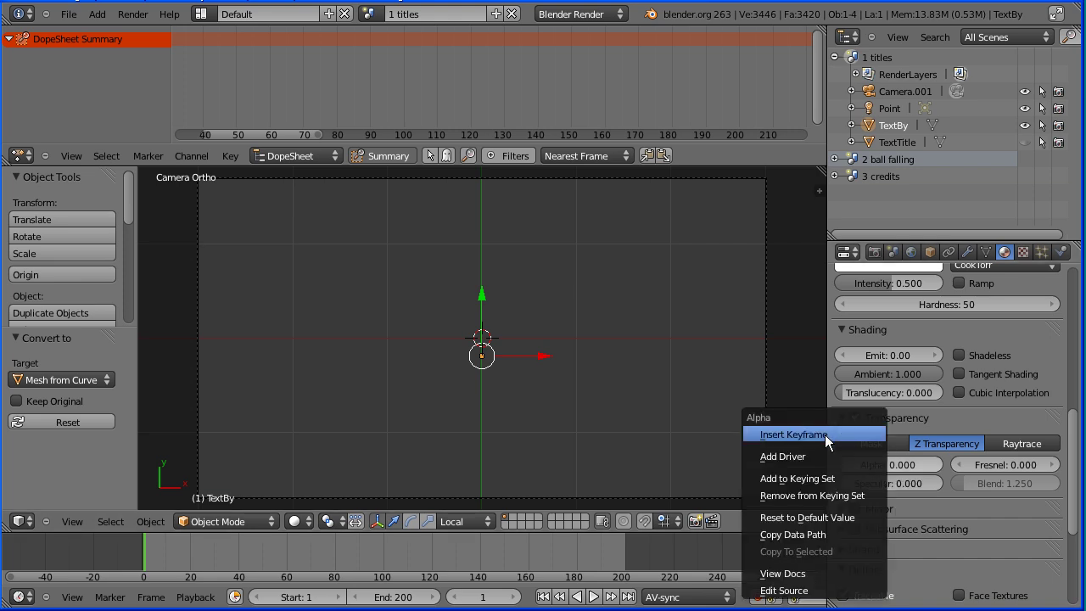
{"action": "left_click", "coordinate": [832, 435]}
{"action": "right_click", "coordinate": [866, 486]}
{"action": "left_click", "coordinate": [836, 435]}
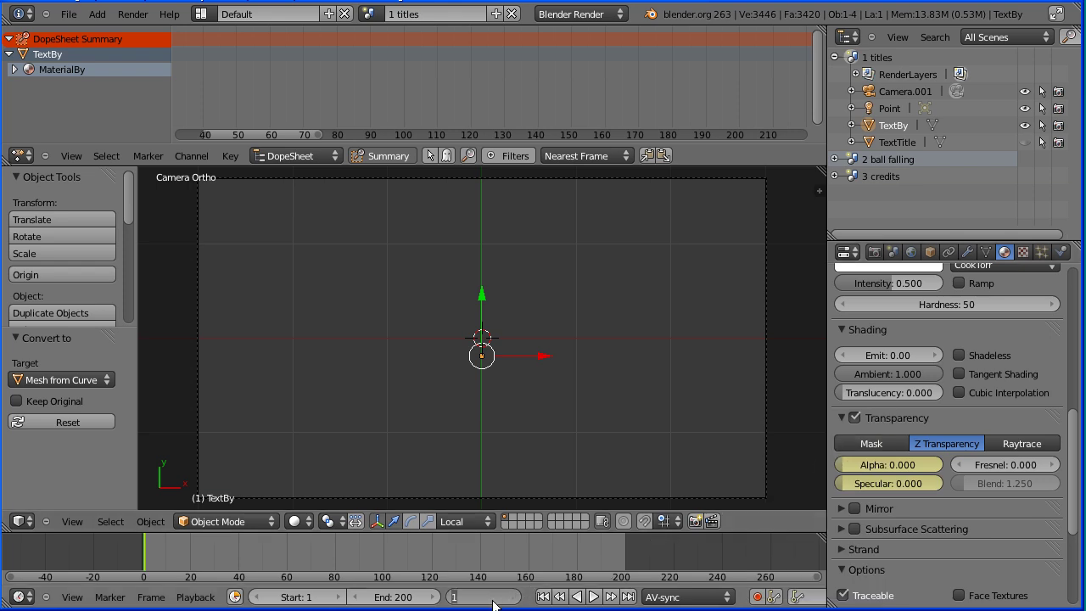
Insert keyframes for MaterialBy's transparency alpha and specular at frame 80, keeping both at 0.000
{"action": "type", "text": "80"}
{"action": "key", "text": "Return"}
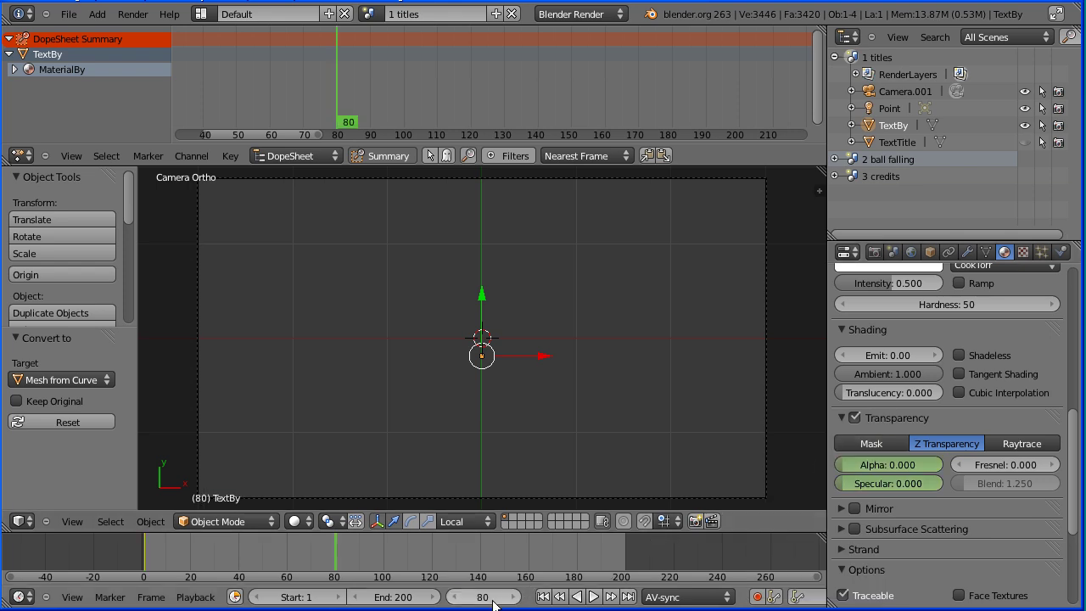
{"action": "right_click", "coordinate": [894, 463]}
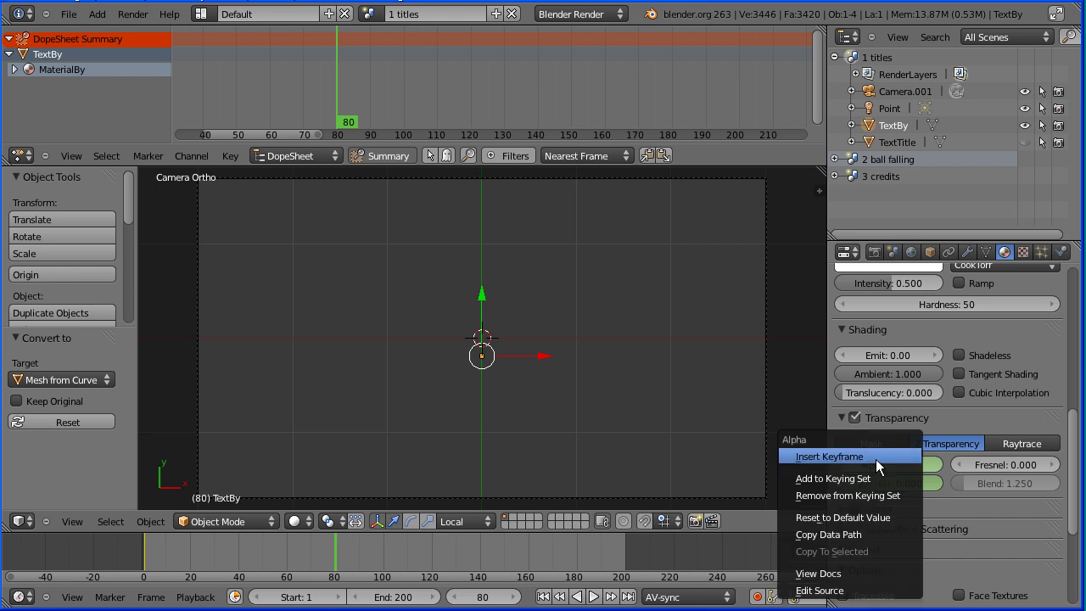
{"action": "left_click", "coordinate": [876, 460]}
{"action": "right_click", "coordinate": [880, 482]}
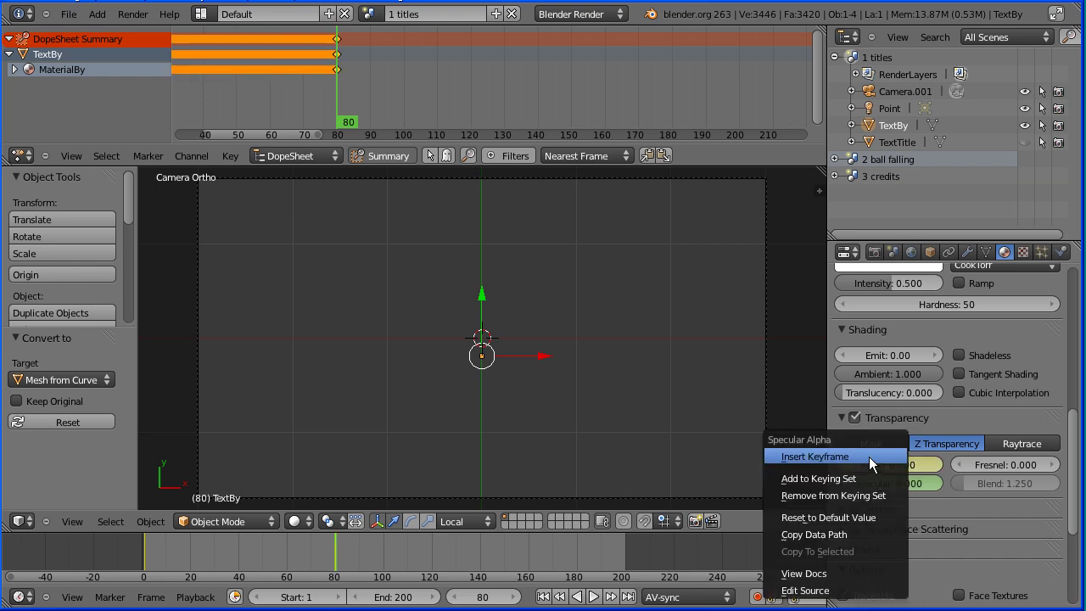
{"action": "left_click", "coordinate": [869, 457]}
At frame 100, set MaterialBy's transparency alpha and specular to 1.000 and insert a keyframe for each
{"action": "left_click", "coordinate": [480, 597]}
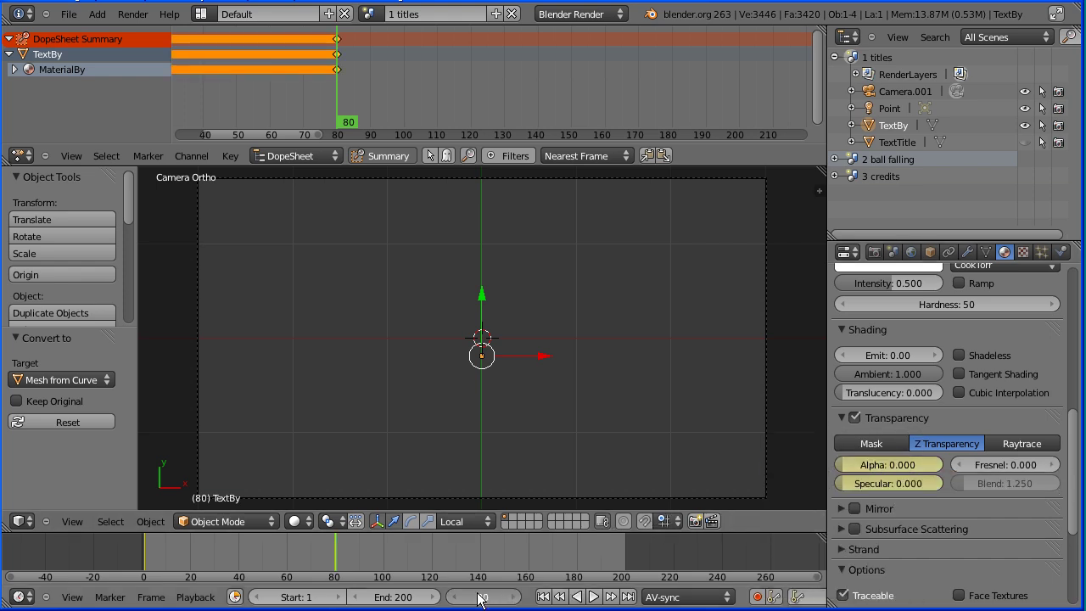
{"action": "type", "text": "100"}
{"action": "key", "text": "Return"}
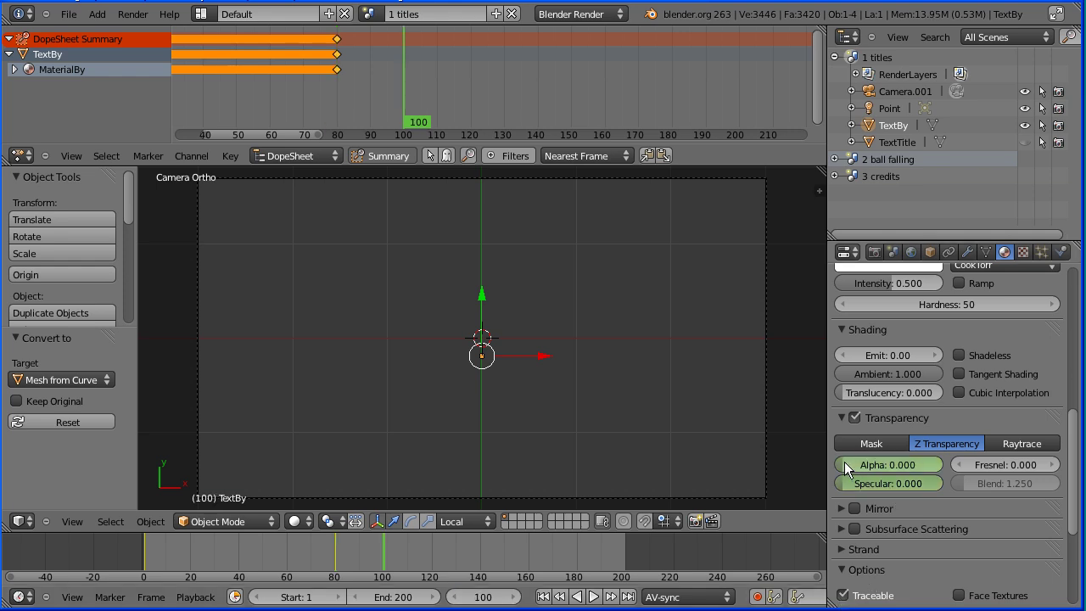
{"action": "left_click_drag", "start_coordinate": [900, 463], "coordinate": [953, 464]}
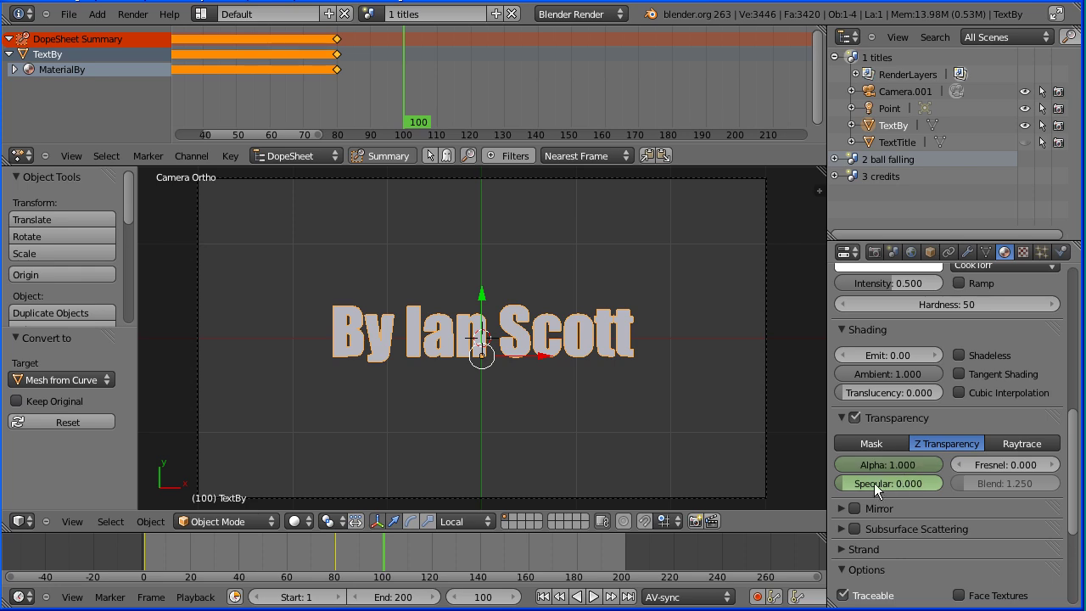
{"action": "left_click_drag", "start_coordinate": [844, 488], "coordinate": [954, 491]}
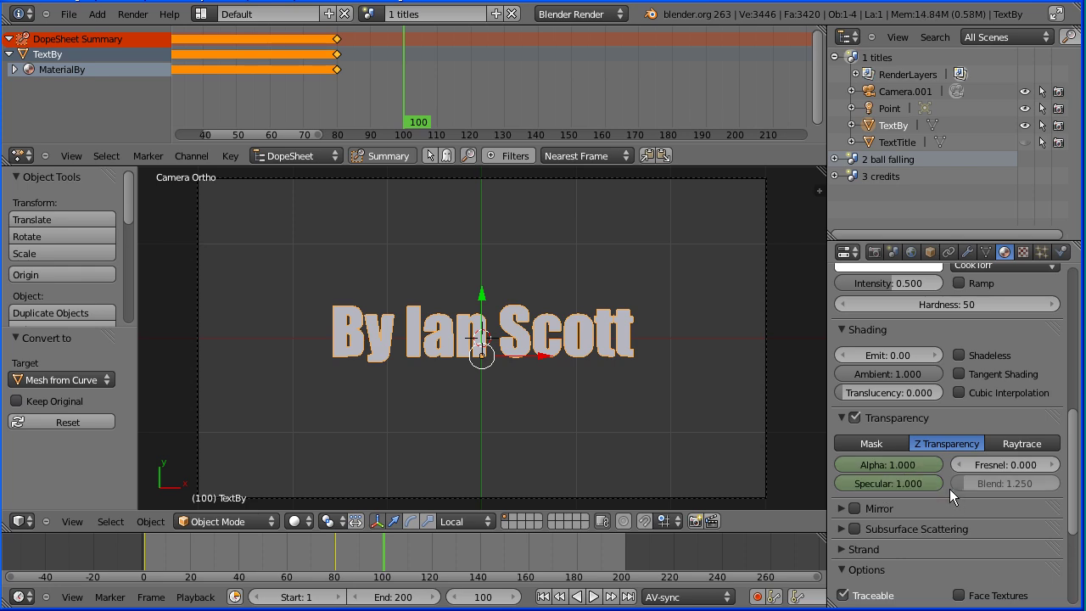
{"action": "right_click", "coordinate": [908, 465]}
{"action": "left_click", "coordinate": [895, 454]}
{"action": "right_click", "coordinate": [891, 483]}
{"action": "left_click", "coordinate": [884, 457]}
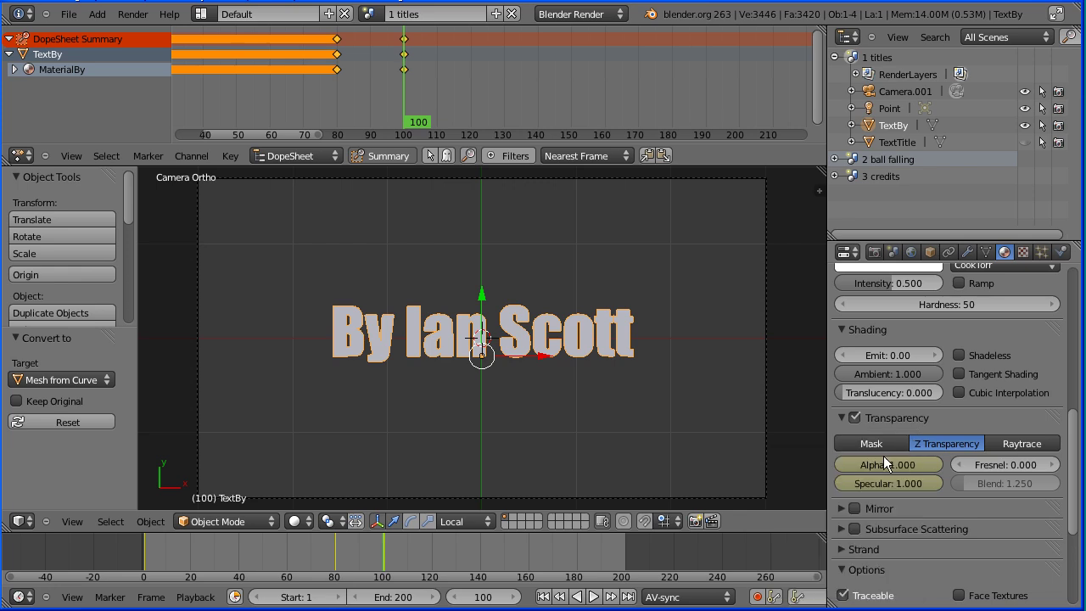
Insert keyframes for MaterialBy's transparency alpha and specular at frame 150, keeping both at 1.000
{"action": "left_click", "coordinate": [496, 598]}
{"action": "type", "text": "1"}
{"action": "key", "text": "Return"}
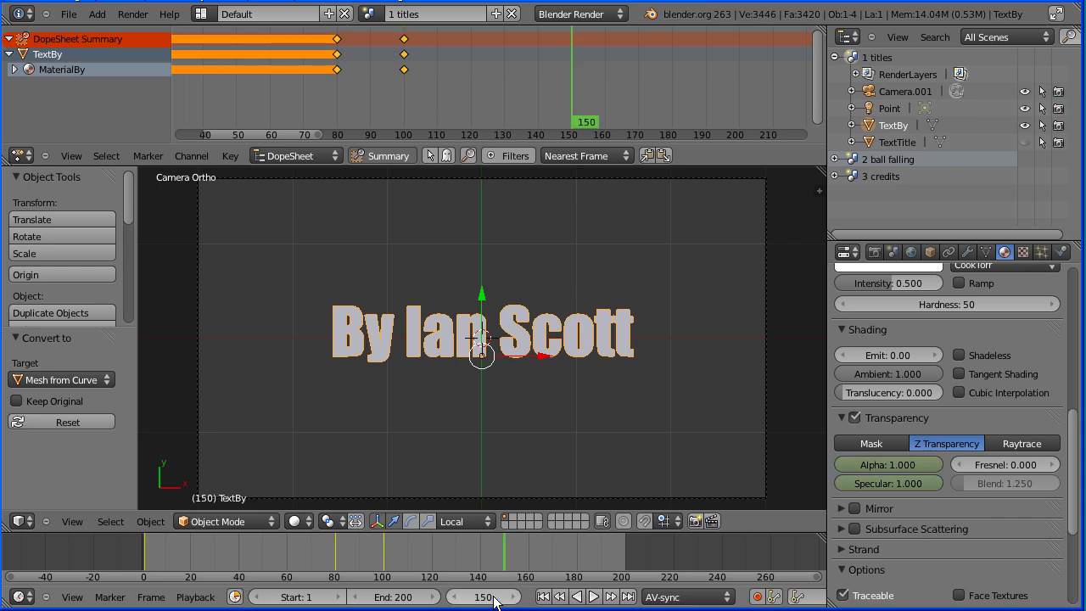
{"action": "right_click", "coordinate": [862, 470]}
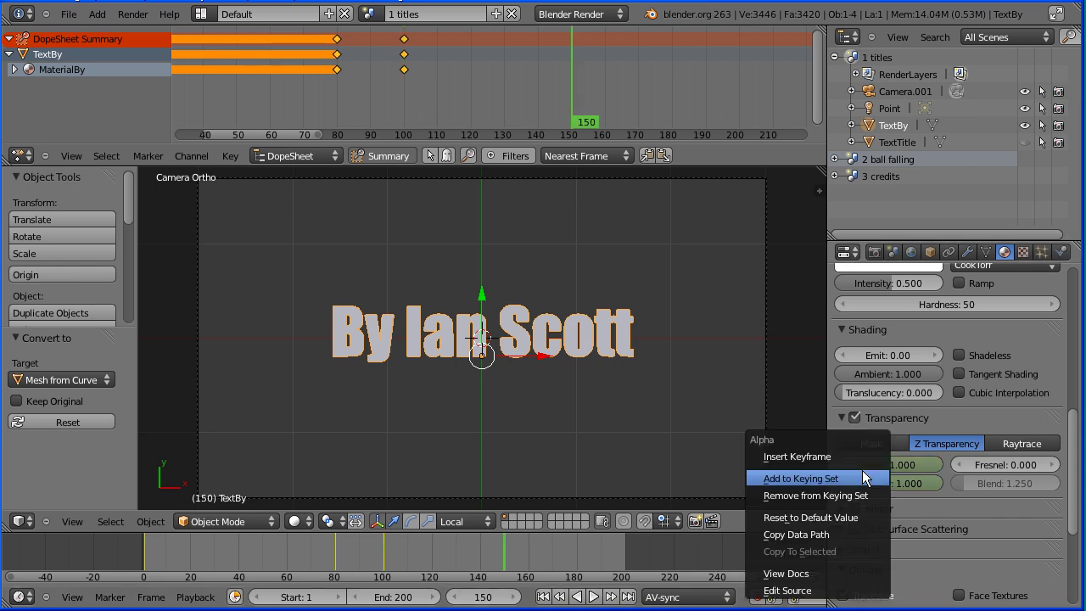
{"action": "left_click", "coordinate": [862, 461]}
{"action": "right_click", "coordinate": [873, 484]}
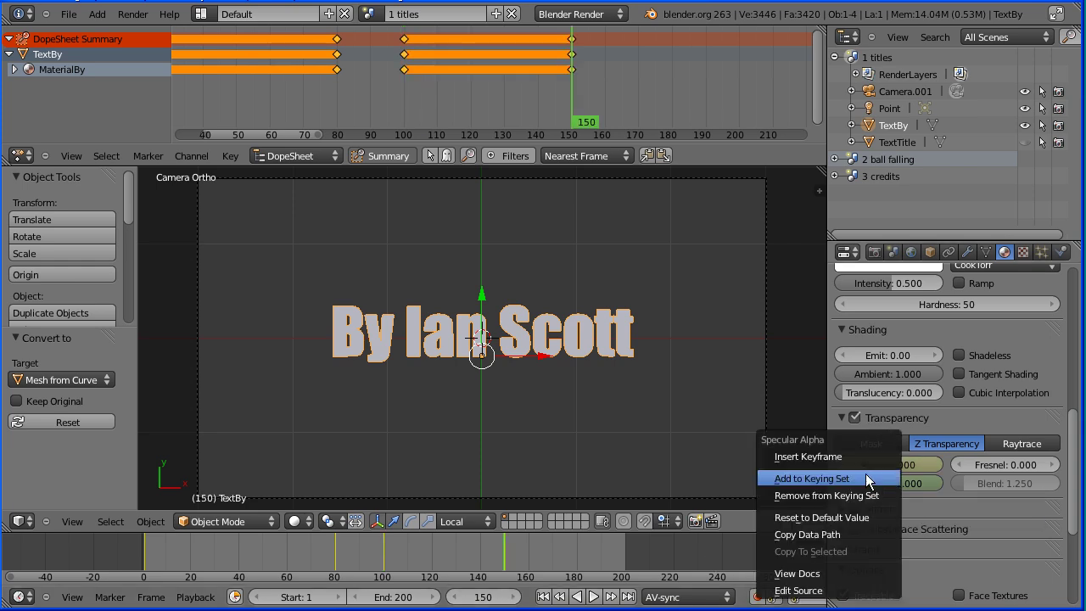
{"action": "left_click", "coordinate": [856, 463]}
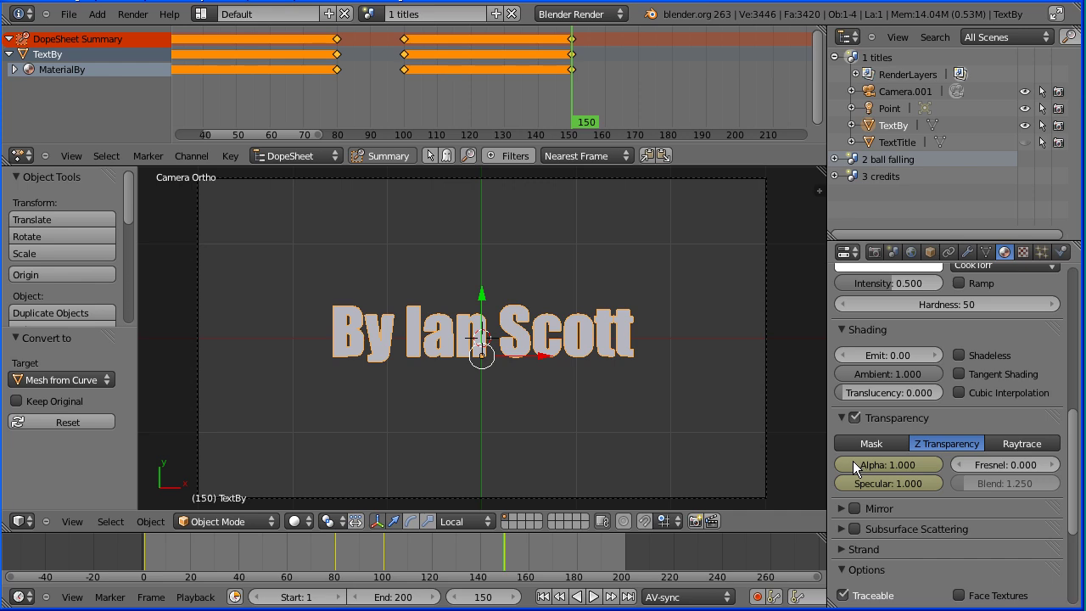
At frame 179, set MaterialBy's transparency alpha and specular to 0.000 and insert a keyframe for each
{"action": "left_click", "coordinate": [489, 597]}
{"action": "type", "text": "179"}
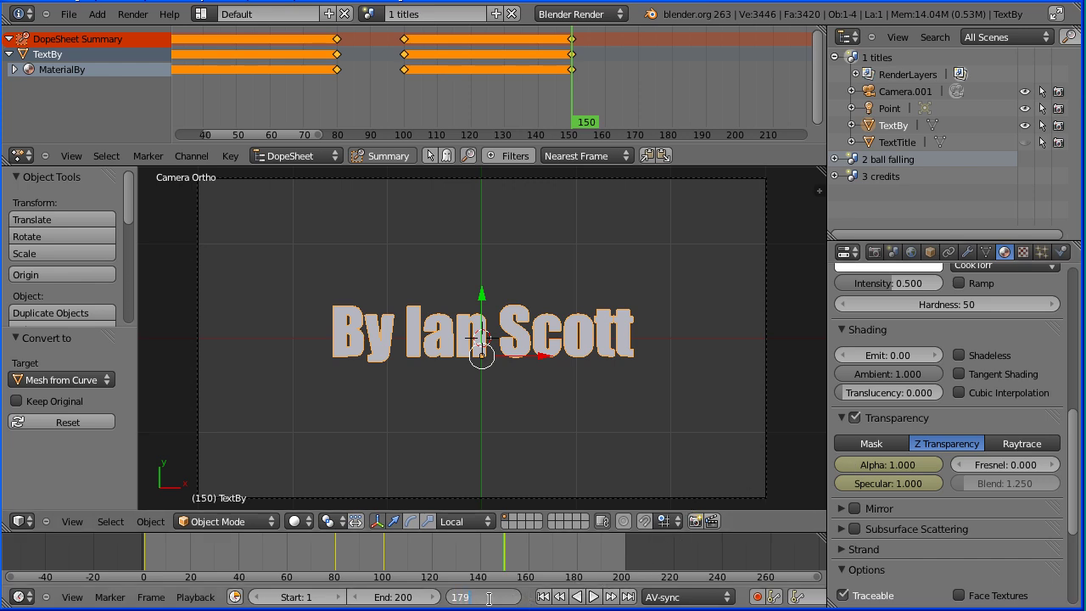
{"action": "key", "text": "Return"}
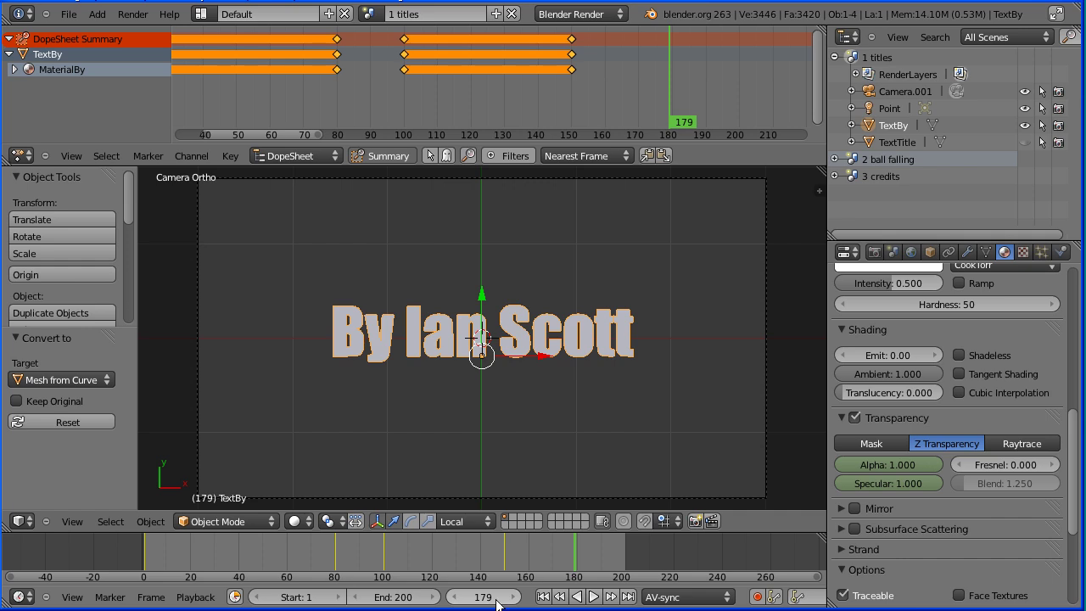
{"action": "left_click_drag", "start_coordinate": [936, 471], "coordinate": [792, 466]}
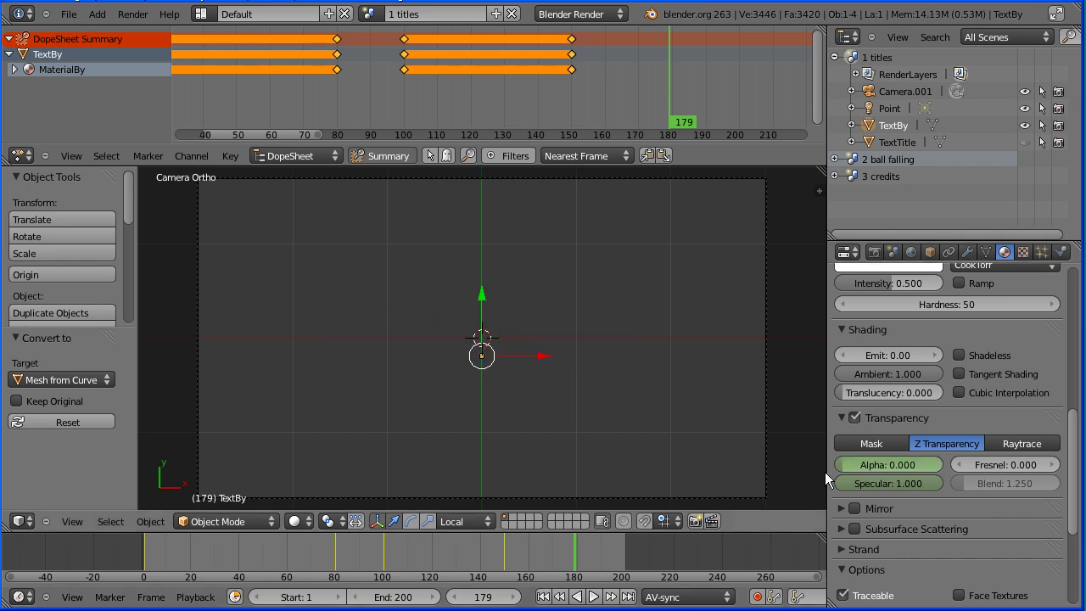
{"action": "left_click_drag", "start_coordinate": [919, 480], "coordinate": [794, 481]}
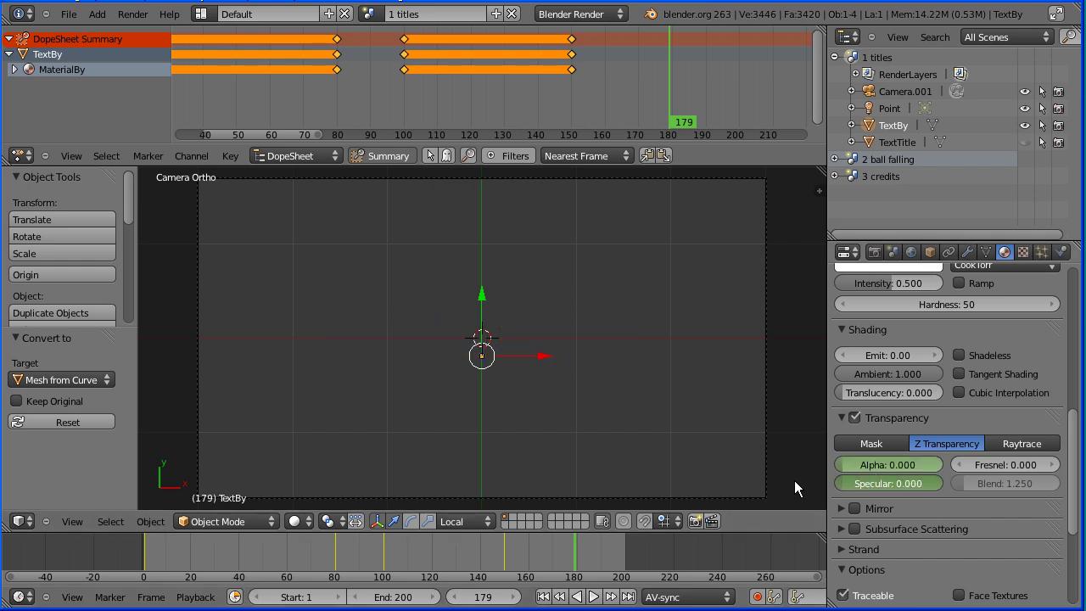
{"action": "right_click", "coordinate": [865, 463]}
{"action": "left_click", "coordinate": [864, 460]}
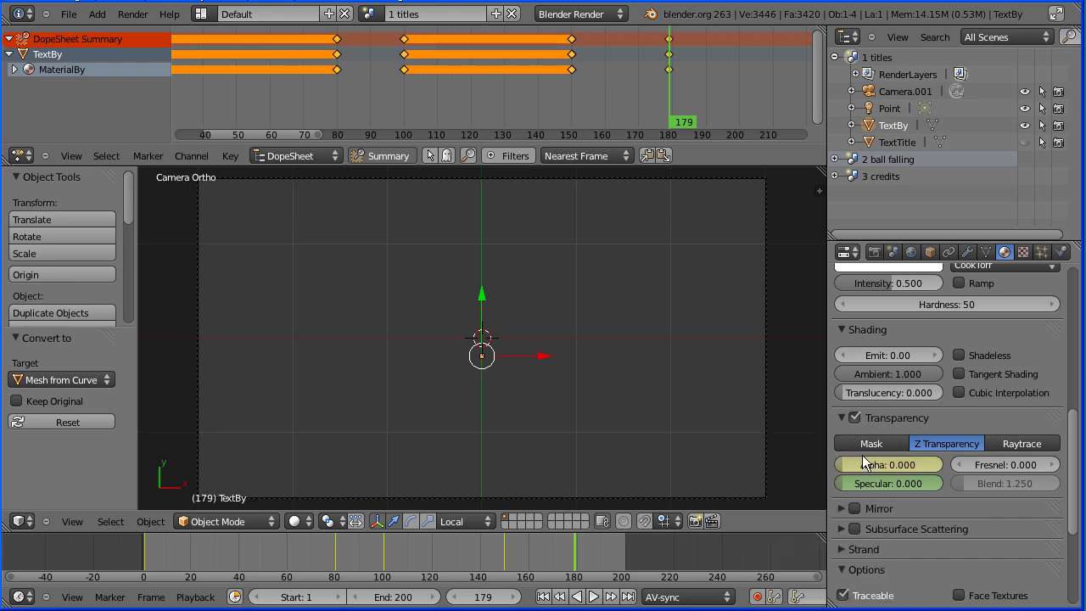
{"action": "right_click", "coordinate": [874, 485]}
{"action": "left_click", "coordinate": [871, 458]}
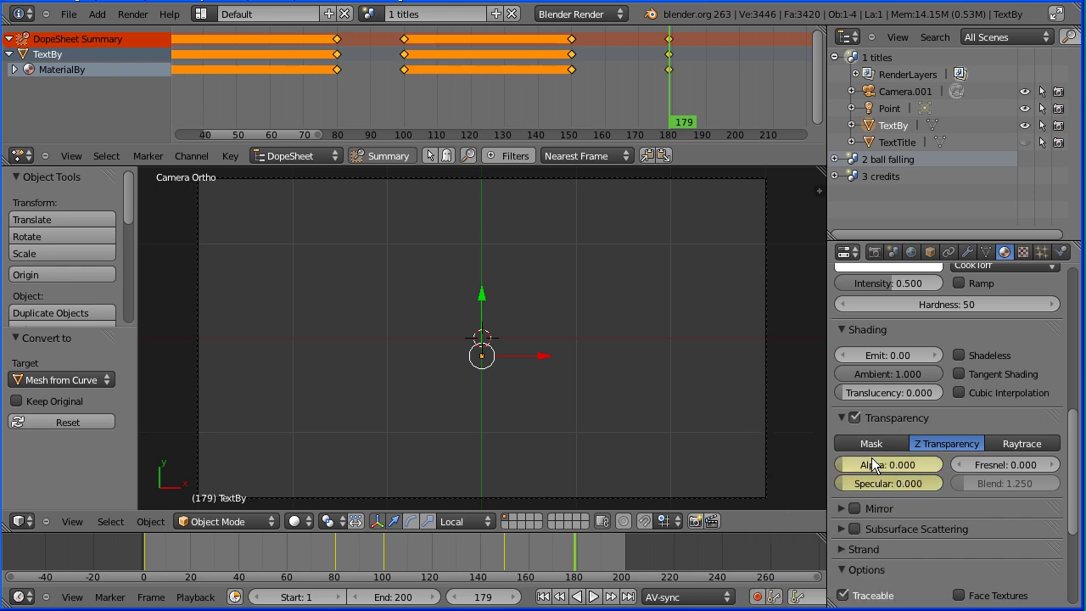
Set the interpolation mode of the TextBy material keyframes to Linear
{"action": "left_click", "coordinate": [230, 156]}
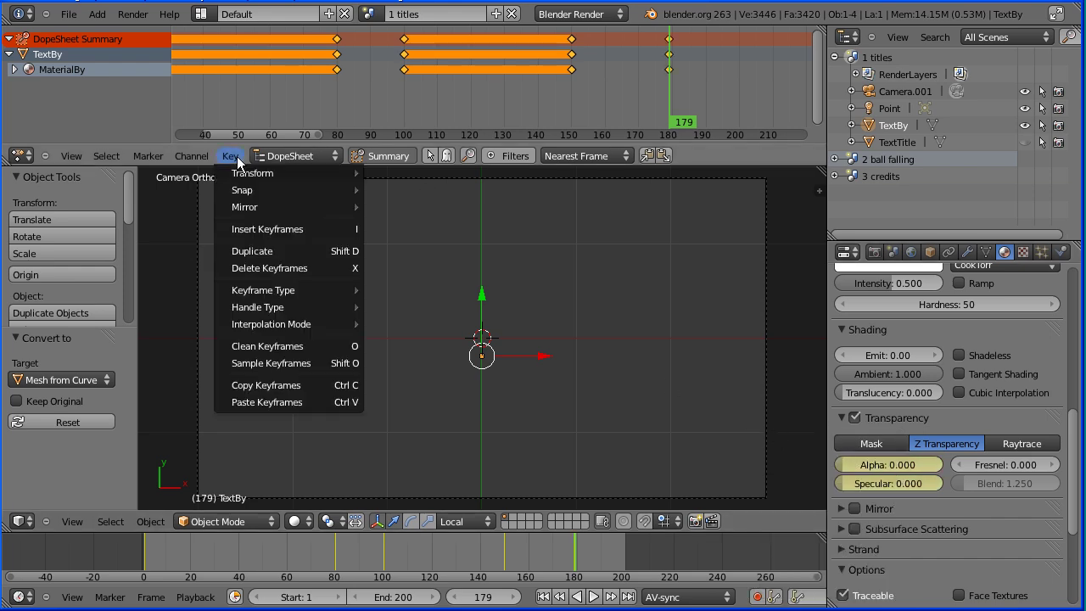
{"action": "mouse_move", "coordinate": [288, 324]}
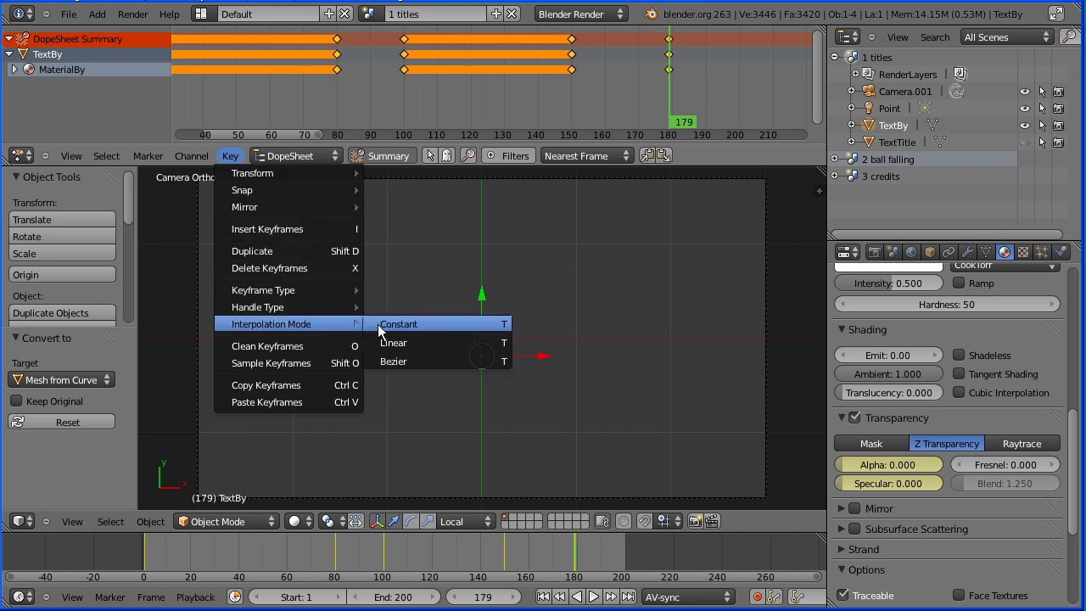
{"action": "left_click", "coordinate": [411, 345]}
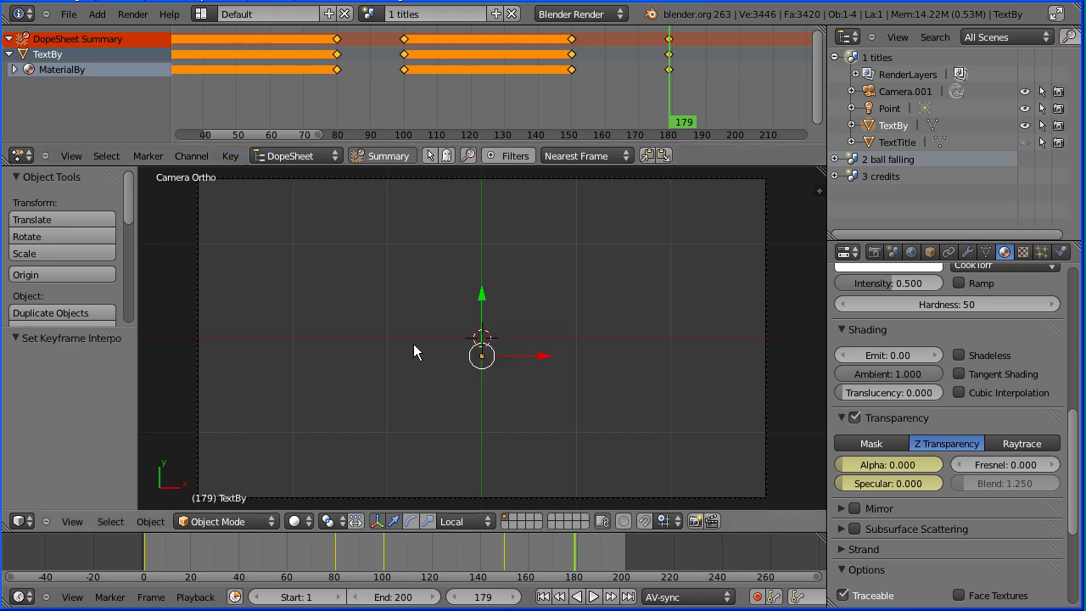
Play the titles scene from its first frame to check the TextBy fade, and return to frame 1
{"action": "left_click", "coordinate": [543, 597]}
{"action": "left_click", "coordinate": [594, 596]}
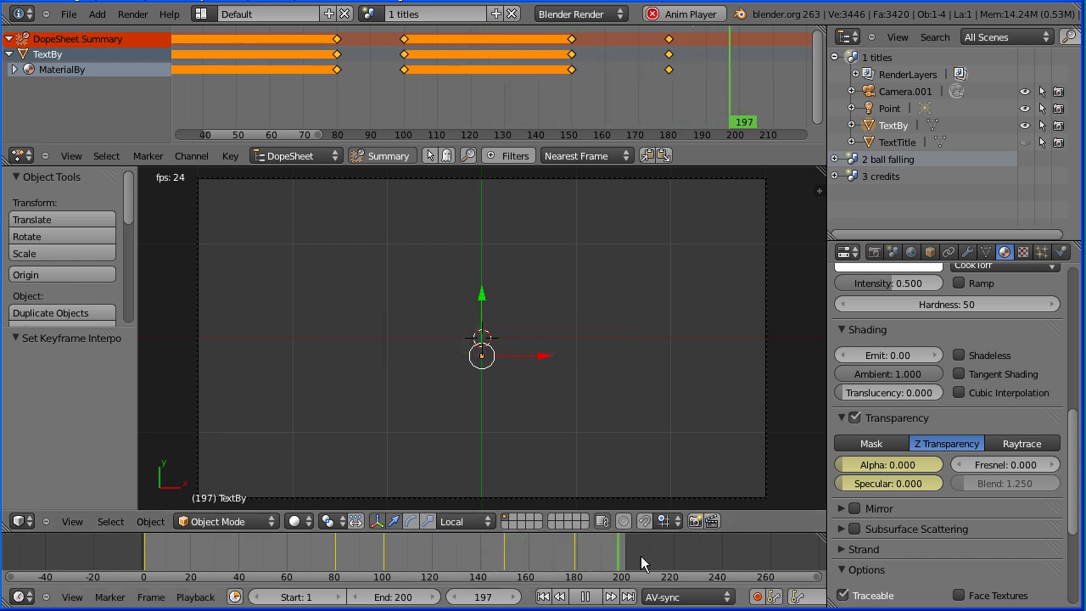
{"action": "left_click", "coordinate": [585, 598]}
{"action": "left_click", "coordinate": [543, 597]}
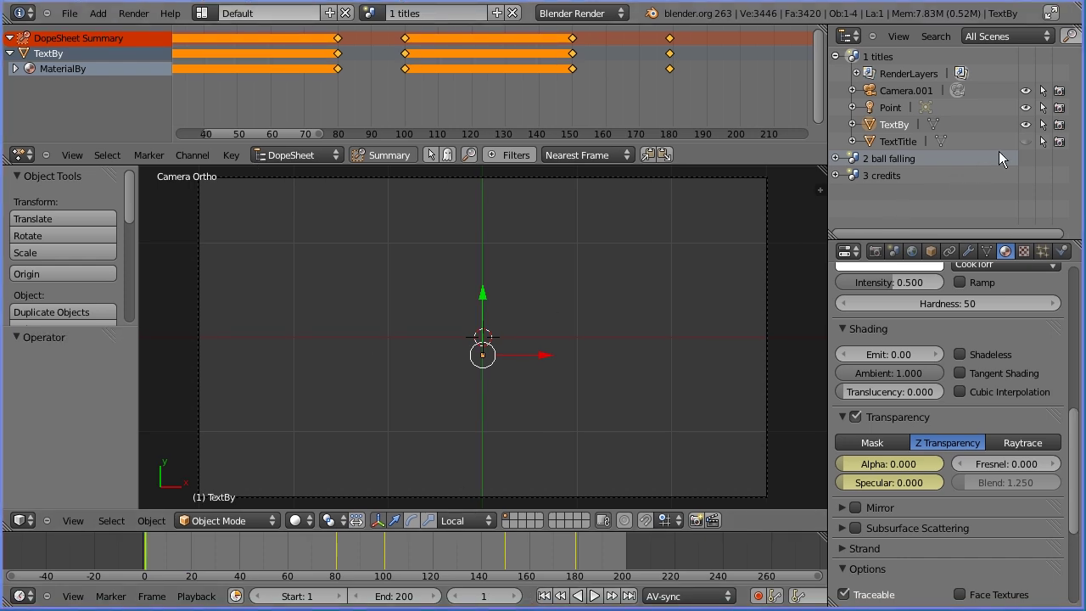
Make the TextTitle object visible again and switch to the 3 credits scene
{"action": "left_click", "coordinate": [1025, 142]}
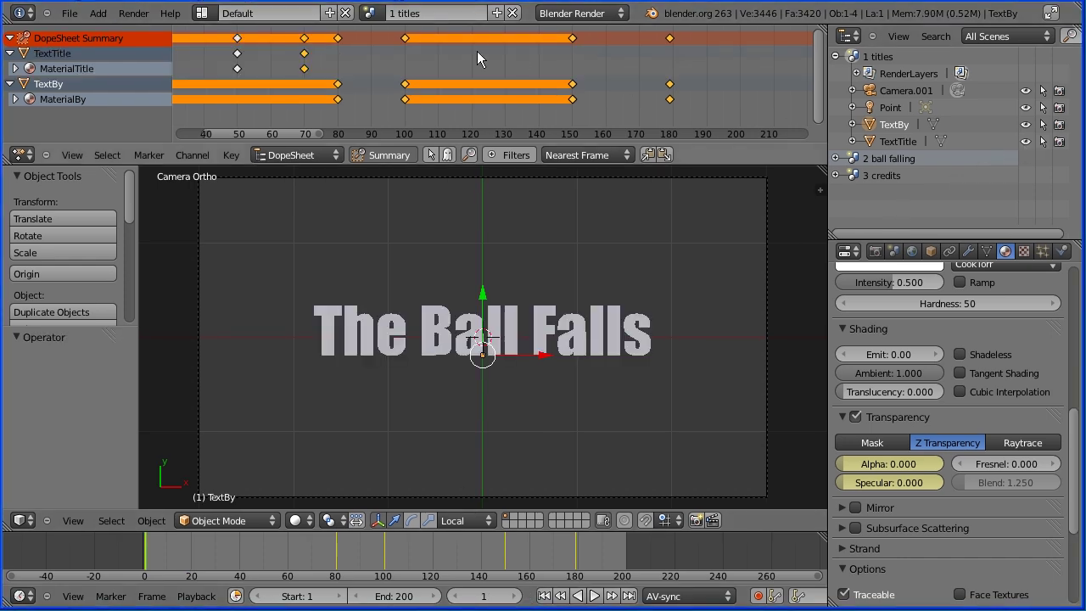
{"action": "left_click", "coordinate": [369, 14]}
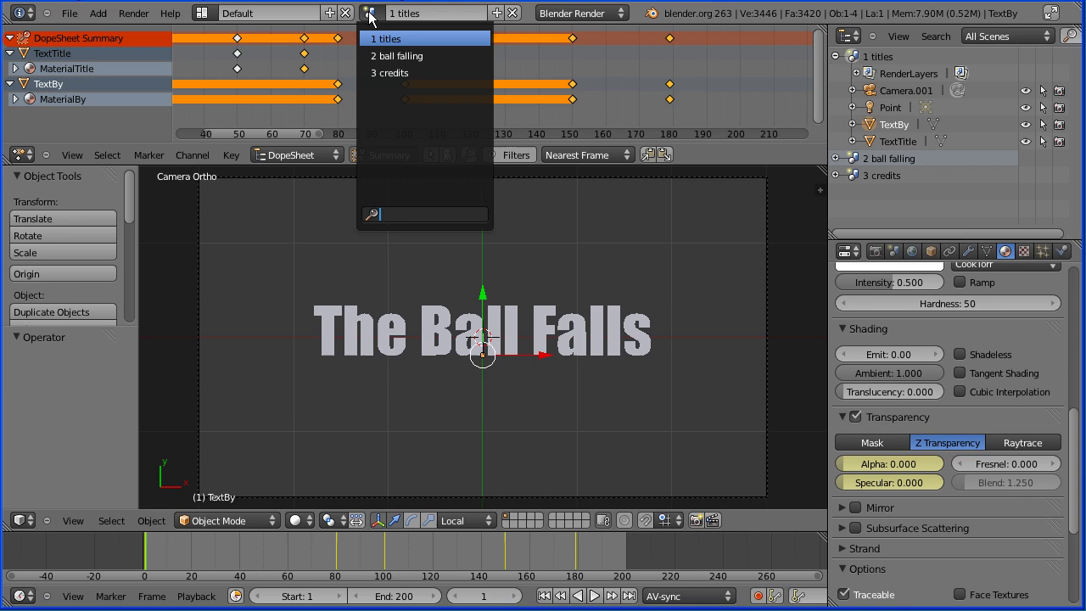
{"action": "left_click", "coordinate": [468, 74]}
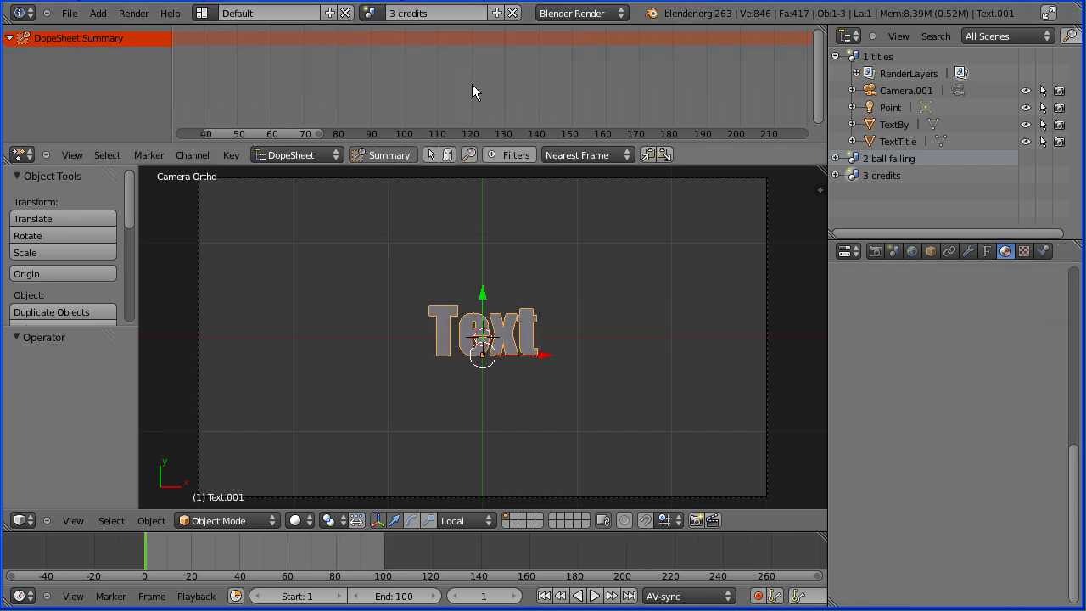
Add a new material to the credits text, with a white diffuse colour and diffuse intensity raised to its maximum
{"action": "left_click_drag", "start_coordinate": [1076, 494], "coordinate": [1075, 254]}
{"action": "left_click", "coordinate": [916, 363]}
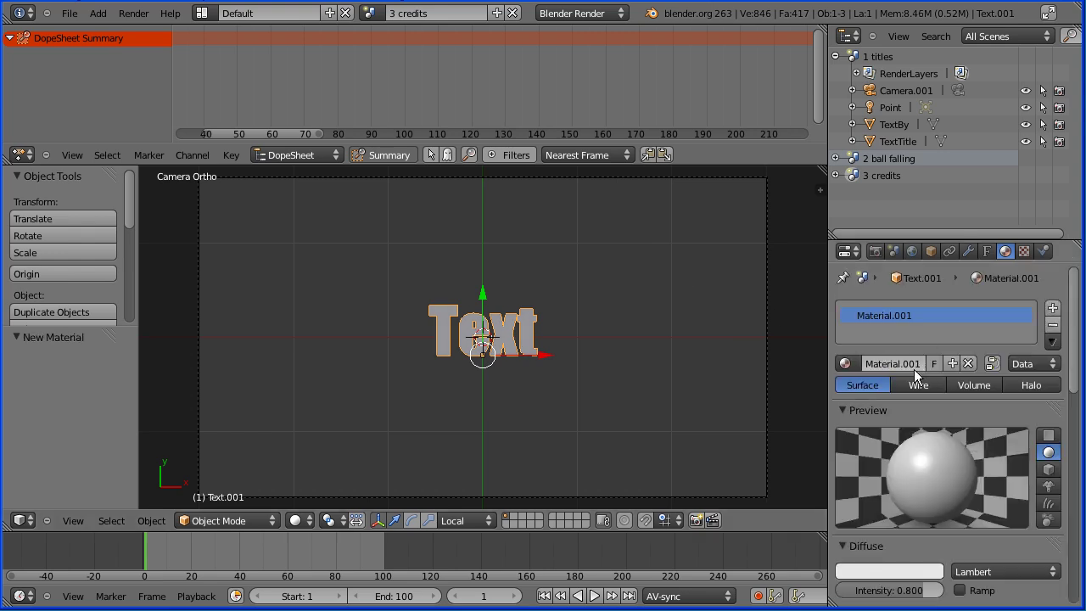
{"action": "left_click", "coordinate": [894, 569]}
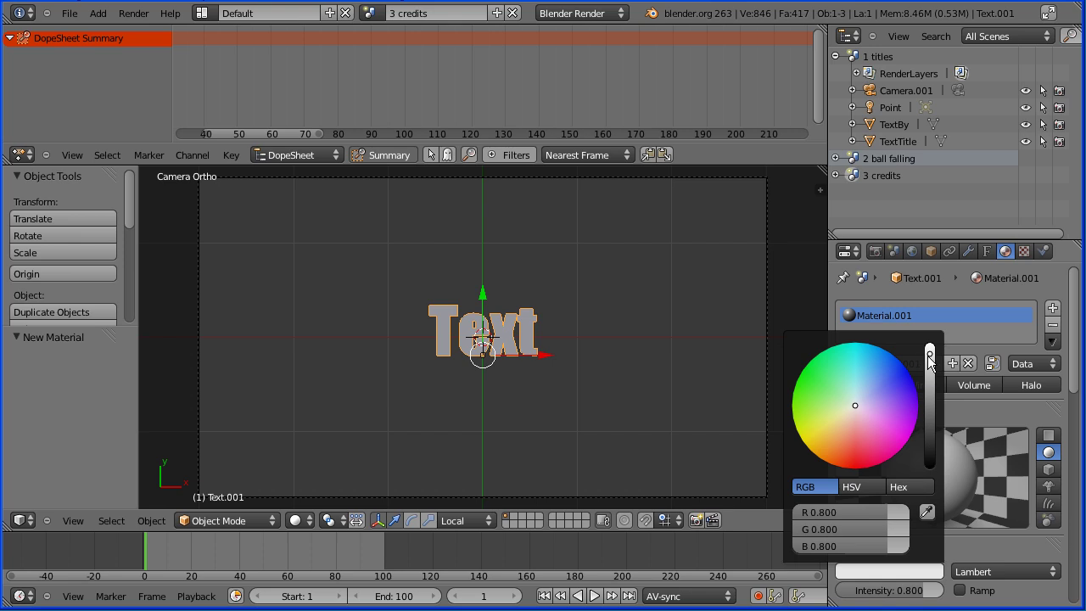
{"action": "left_click", "coordinate": [930, 348]}
{"action": "left_click_drag", "start_coordinate": [916, 594], "coordinate": [950, 594]}
Replace the placeholder credits text with "Director", the director's full name on the second line, and line breaks after it
{"action": "left_click", "coordinate": [242, 517]}
{"action": "left_click", "coordinate": [247, 489]}
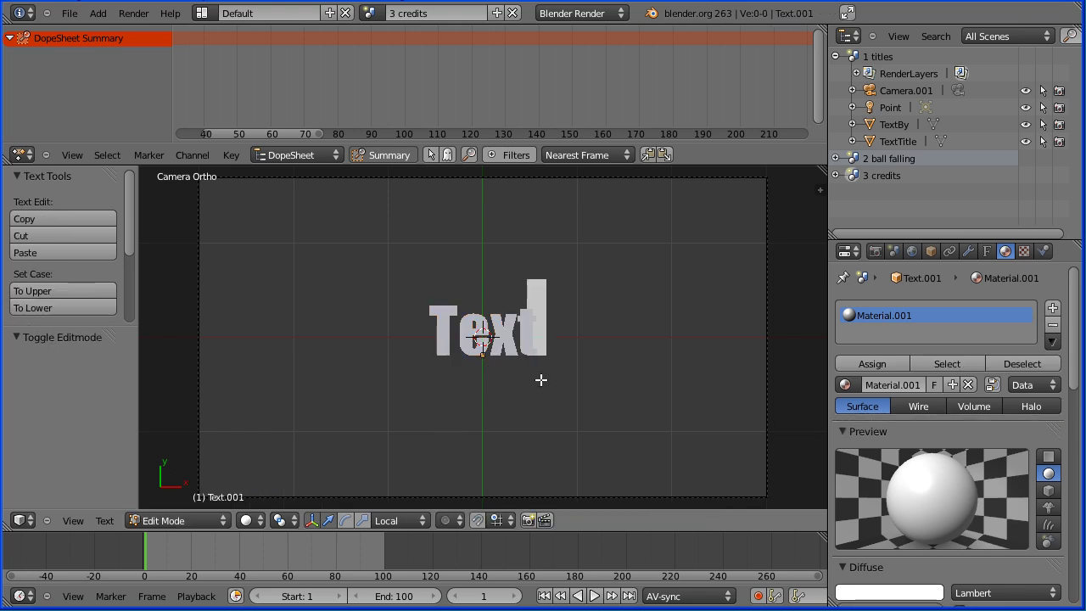
{"action": "key", "text": "BackSpace"}
{"action": "key", "text": "BackSpace"}
{"action": "key", "text": "BackSpace"}
{"action": "key", "text": "BackSpace"}
{"action": "type", "text": "D"}
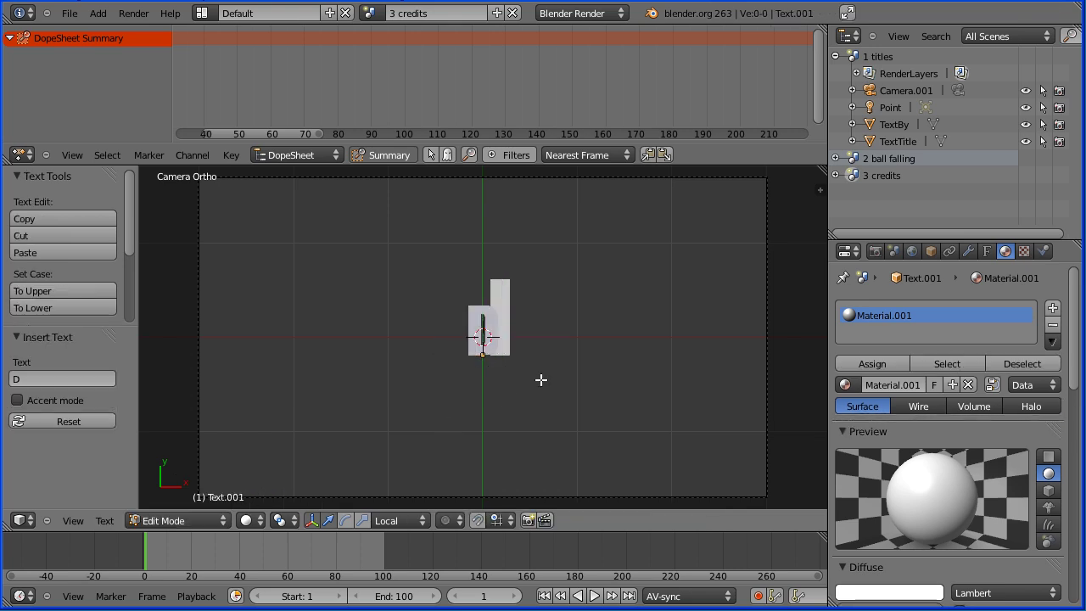
{"action": "type", "text": "irector"}
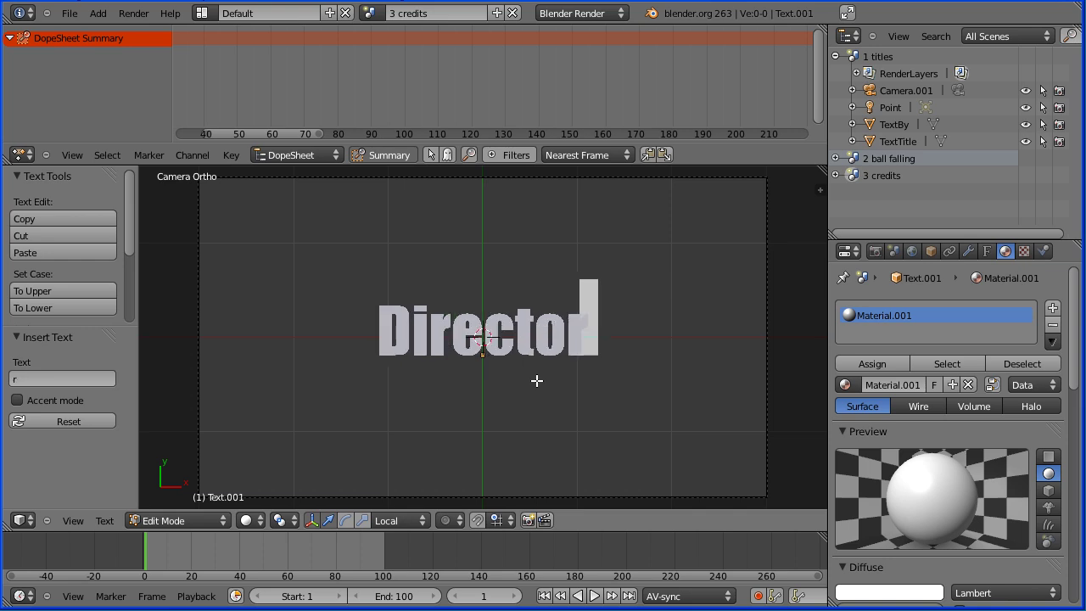
{"action": "key", "text": "Return"}
{"action": "type", "text": "lan Scott"}
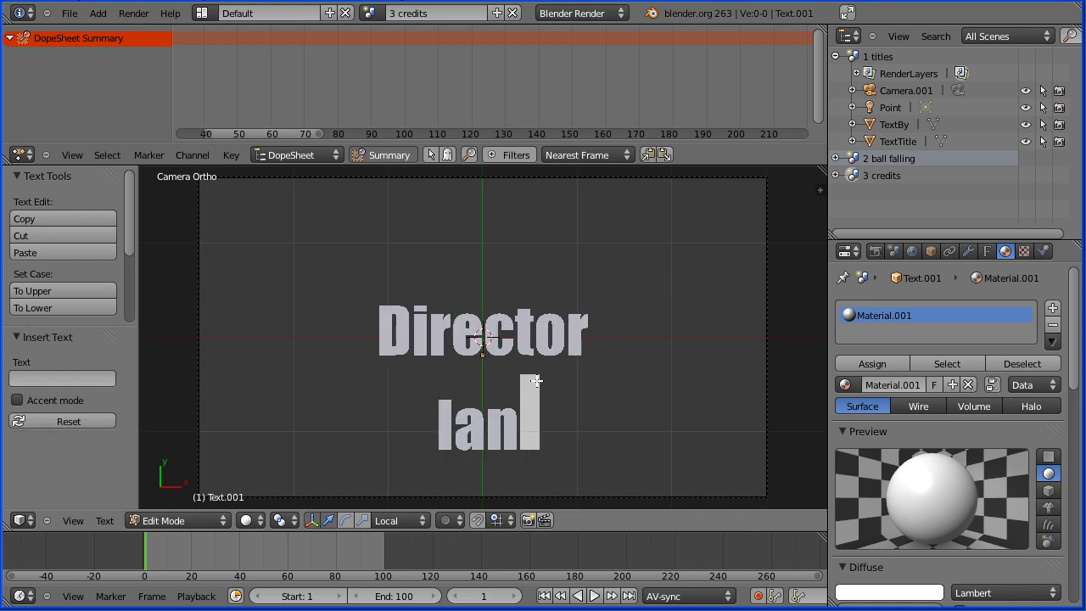
{"action": "key", "text": "Return"}
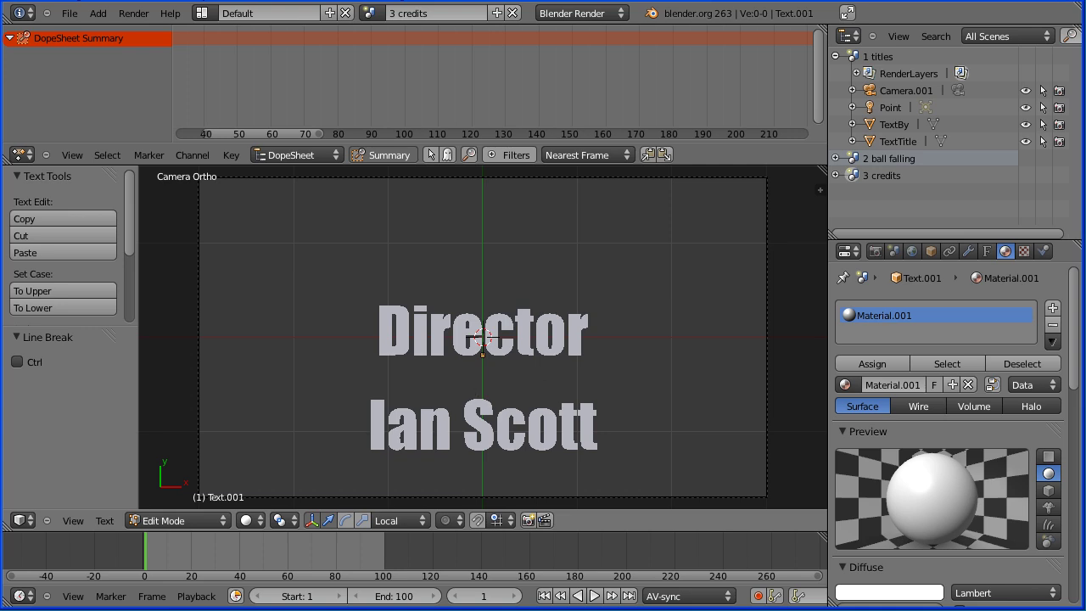
Add an "Animator" credit below the director's, with the animator's full name on the second line and line breaks after it
{"action": "left_click", "coordinate": [71, 519]}
{"action": "left_click", "coordinate": [85, 449]}
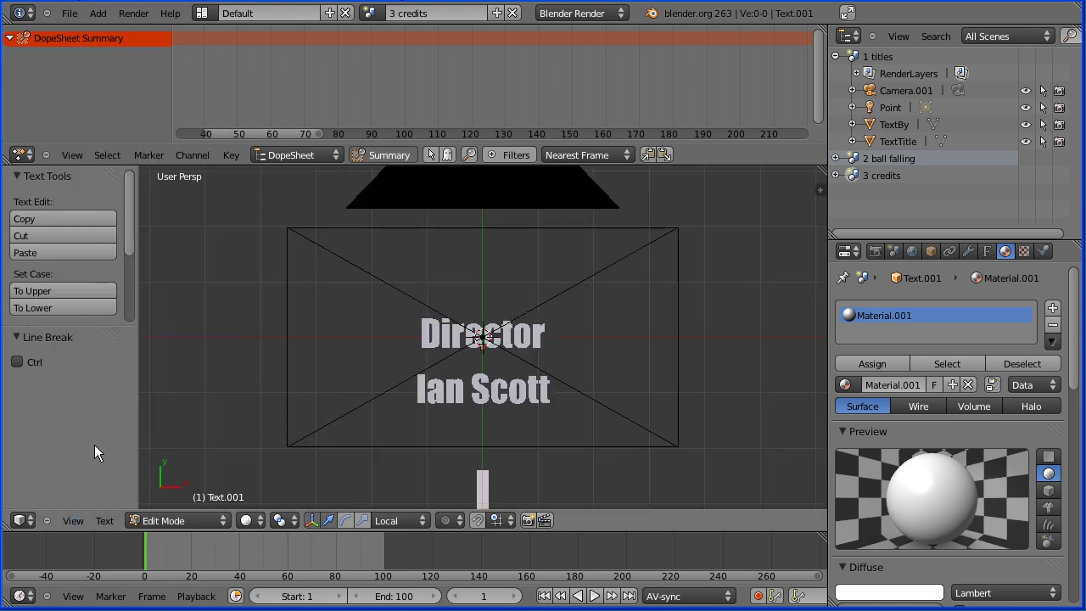
{"action": "middle_click_drag", "start_coordinate": [552, 458], "coordinate": [545, 299], "text": "shift"}
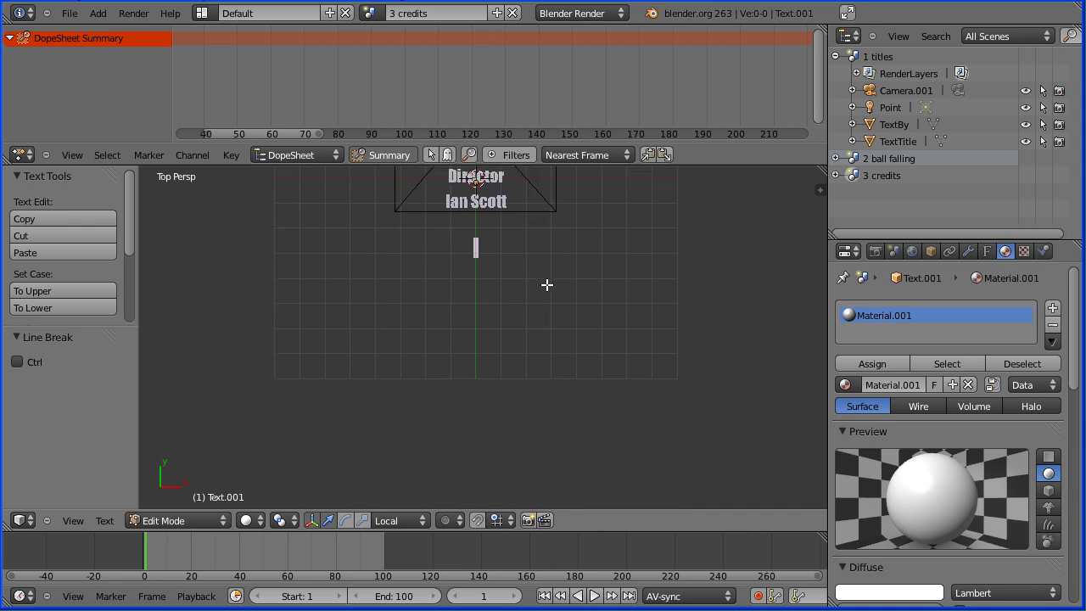
{"action": "type", "text": "A"}
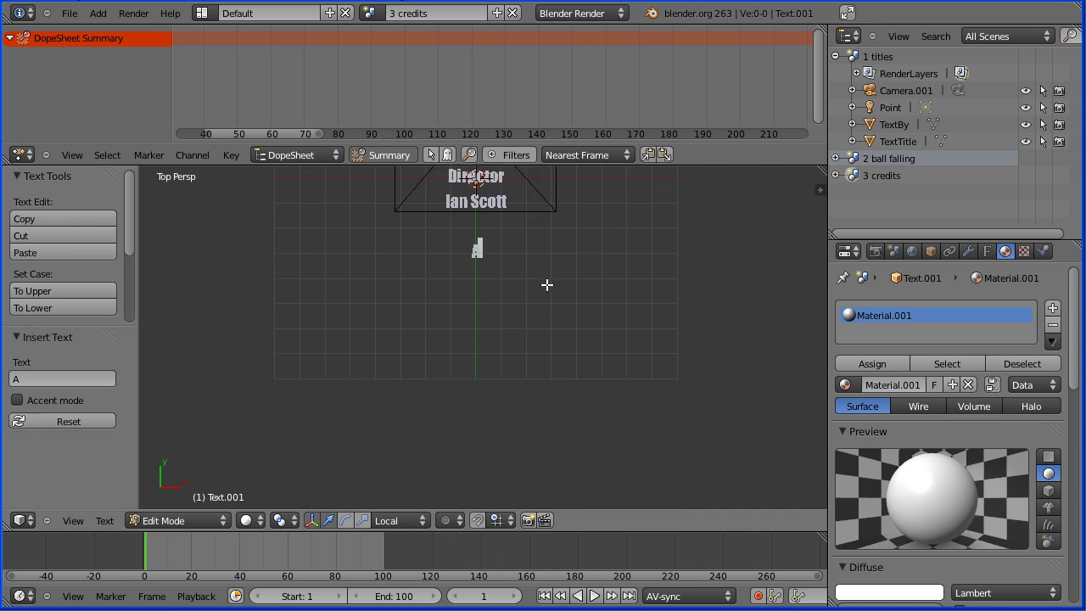
{"action": "type", "text": "nimator"}
{"action": "key", "text": "Return"}
{"action": "type", "text": "Ian Scott"}
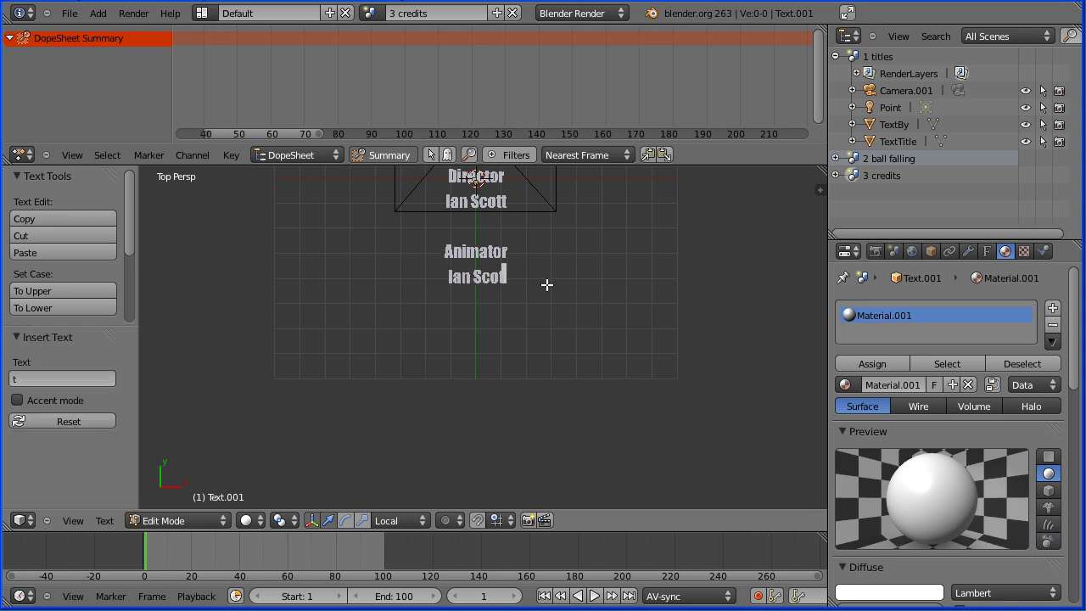
{"action": "key", "text": "Return"}
{"action": "key", "text": "Return"}
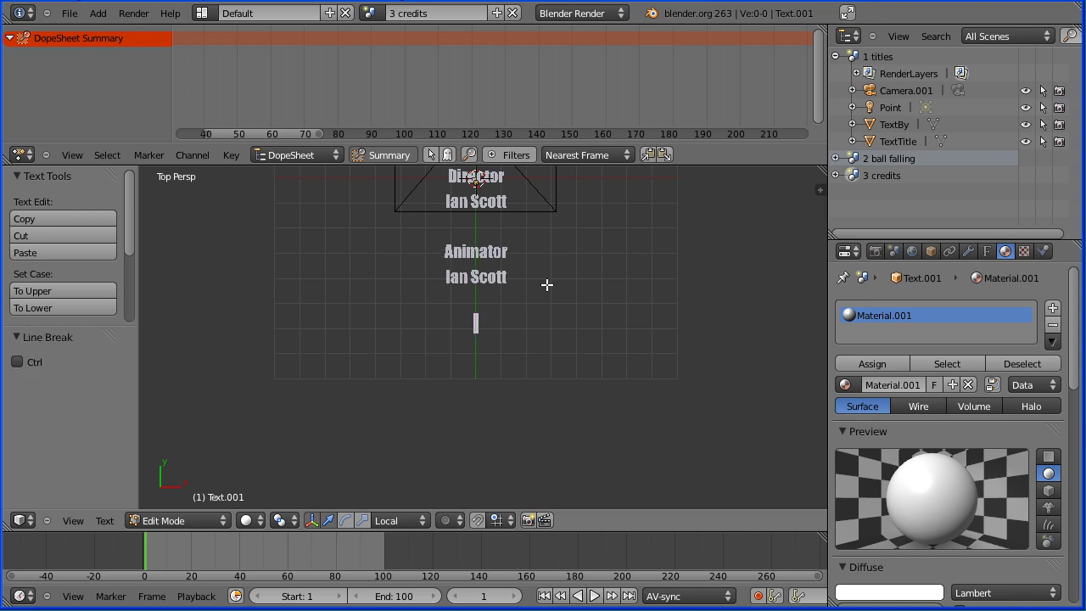
Add a "Sound Engineer" credit with the engineer's full name on the line below, and return the text to Object Mode
{"action": "type", "text": "Sound Engie"}
{"action": "key", "text": "BackSpace"}
{"action": "type", "text": "neer"}
{"action": "key", "text": "Return"}
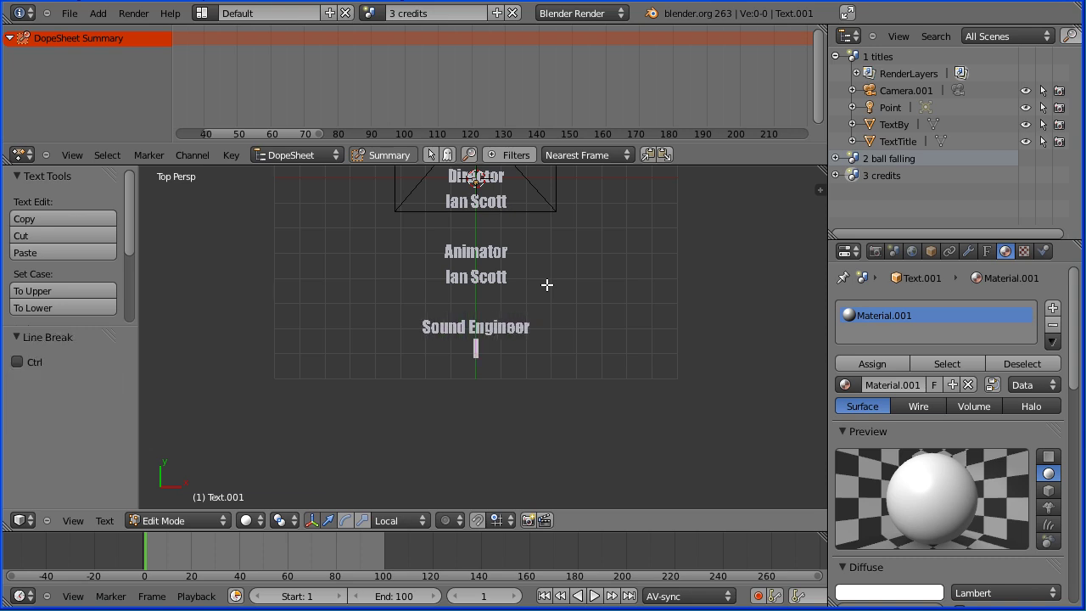
{"action": "type", "text": "Ian Scott"}
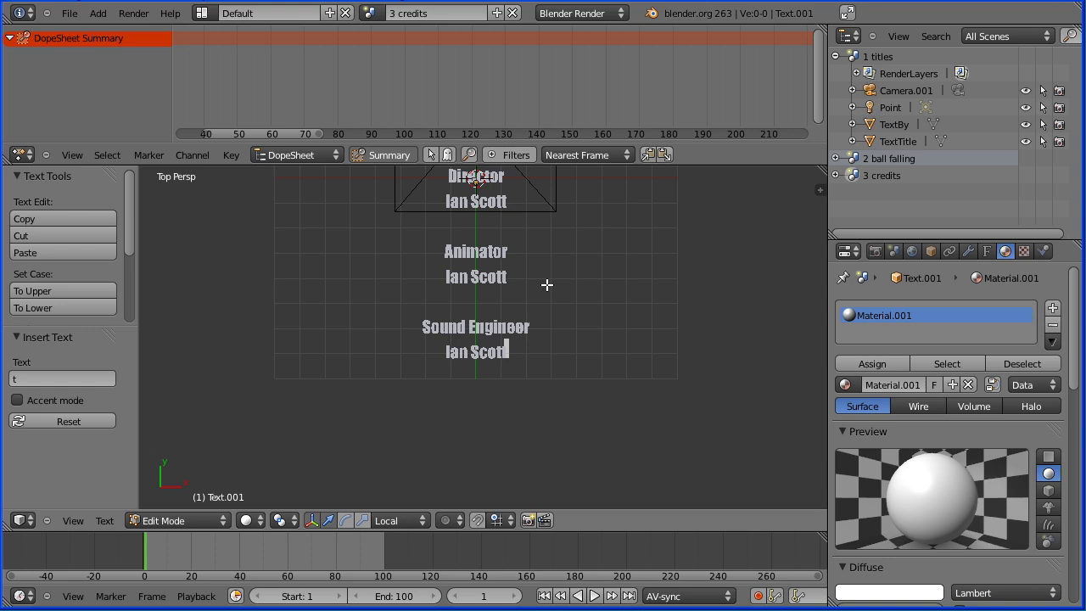
{"action": "left_click", "coordinate": [195, 520]}
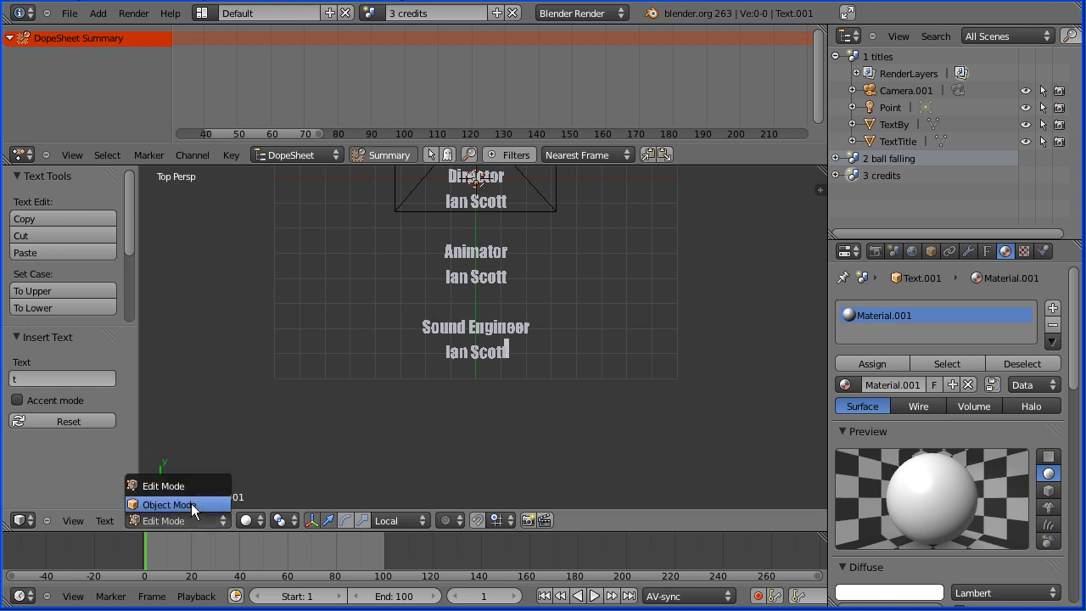
{"action": "left_click", "coordinate": [191, 505]}
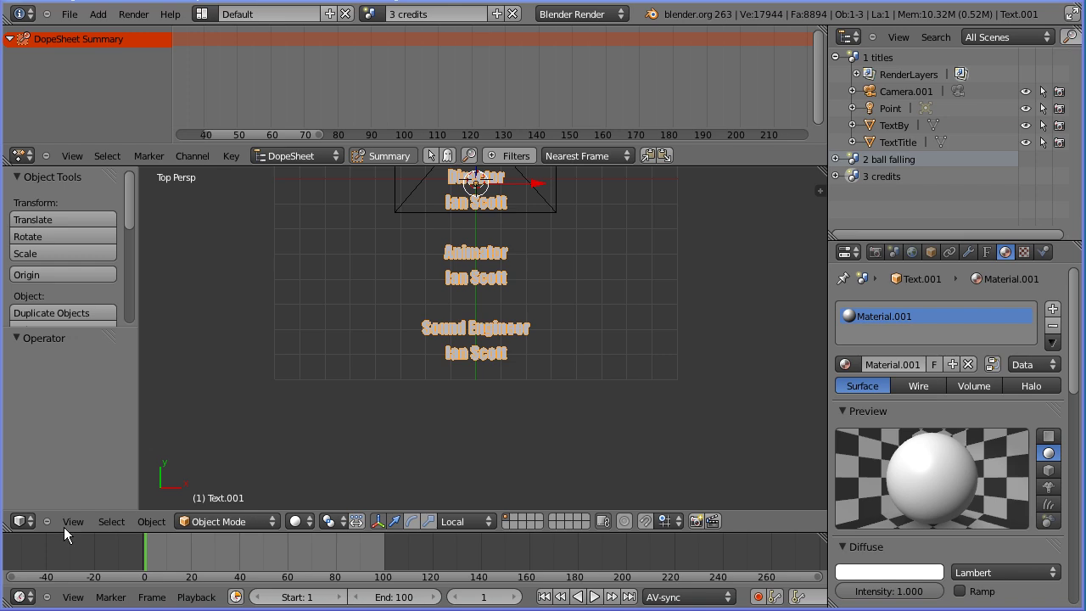
In the camera view, move the credits text straight down to a Y location of about -1.51
{"action": "left_click", "coordinate": [75, 523]}
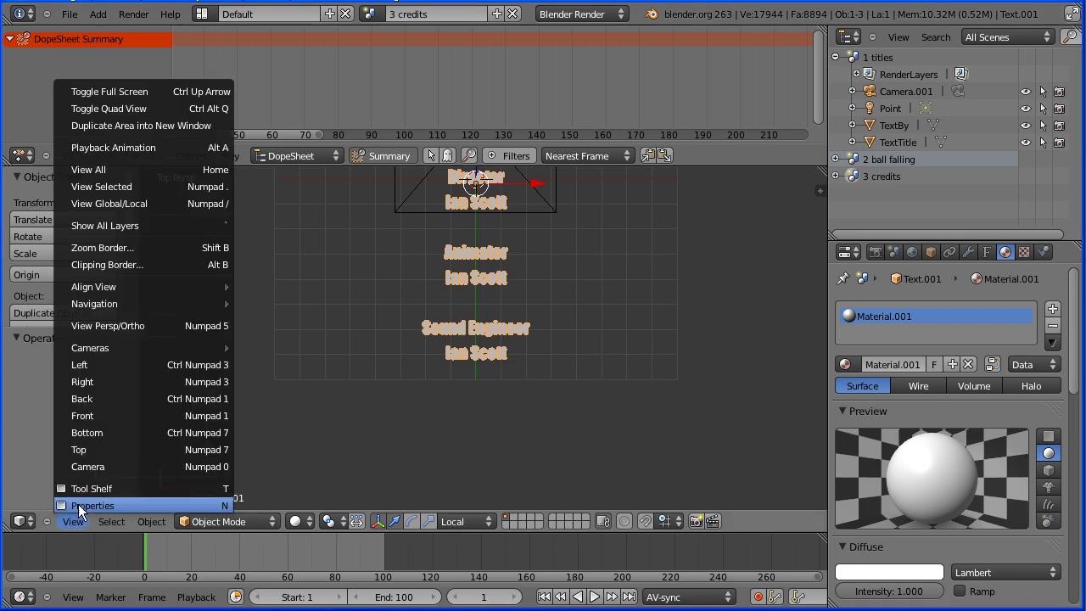
{"action": "left_click", "coordinate": [213, 466]}
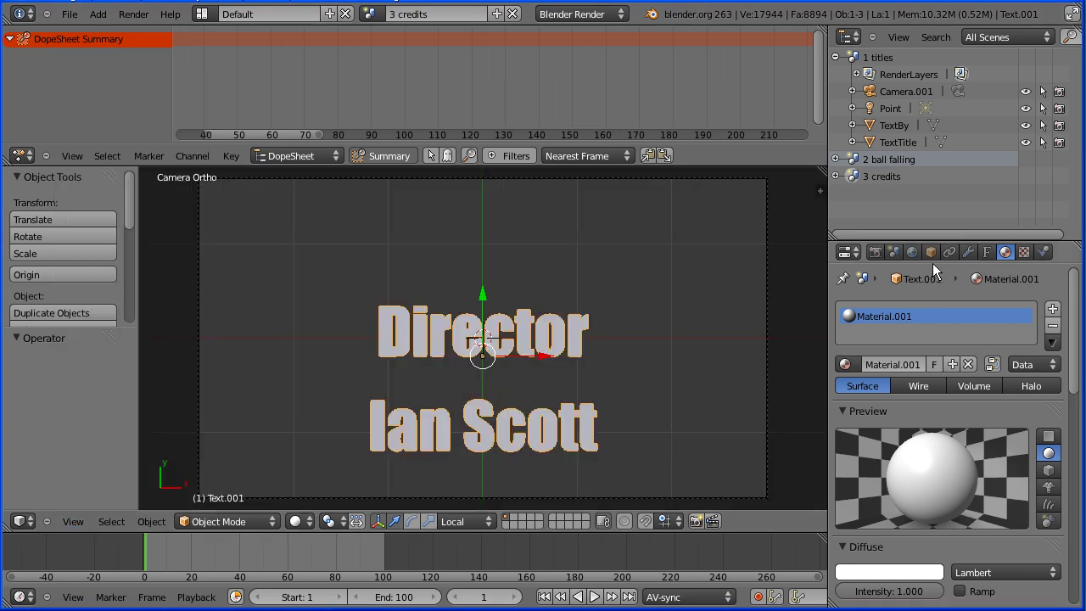
{"action": "left_click", "coordinate": [932, 252]}
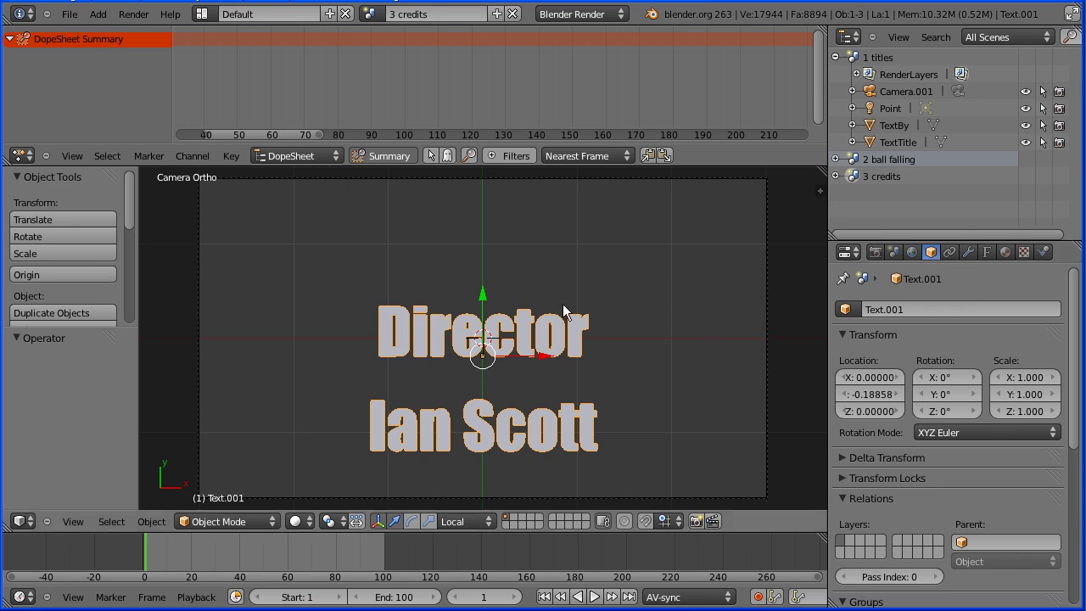
{"action": "left_click_drag", "start_coordinate": [483, 293], "coordinate": [483, 418]}
Set the scene's end frame to 200 and insert a single keyframe on the credits text's Y location at frame 1
{"action": "left_click", "coordinate": [410, 599]}
{"action": "type", "text": "200"}
{"action": "key", "text": "Return"}
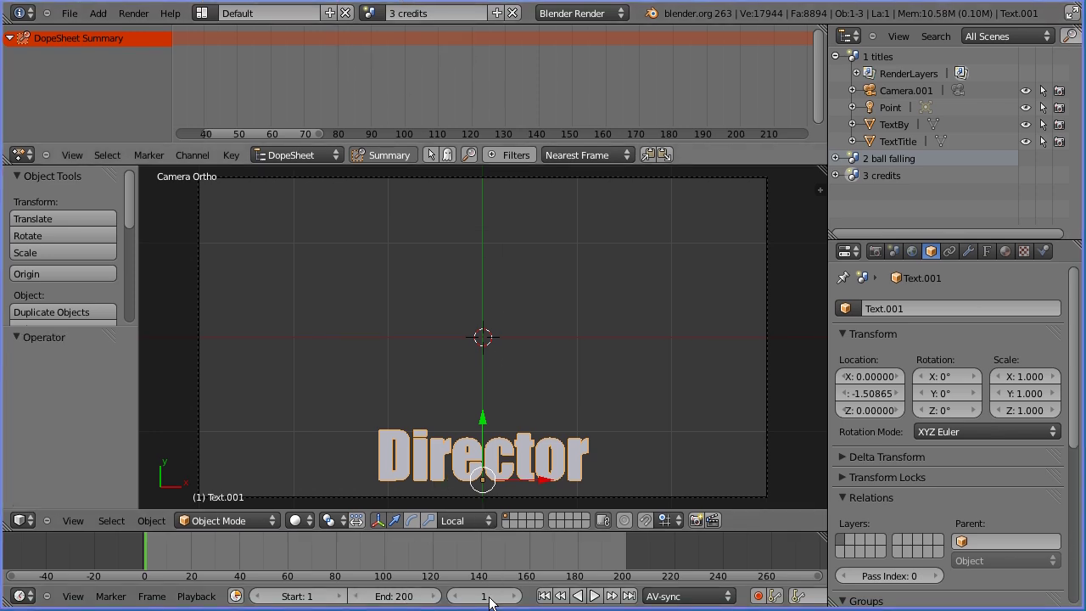
{"action": "right_click", "coordinate": [886, 394]}
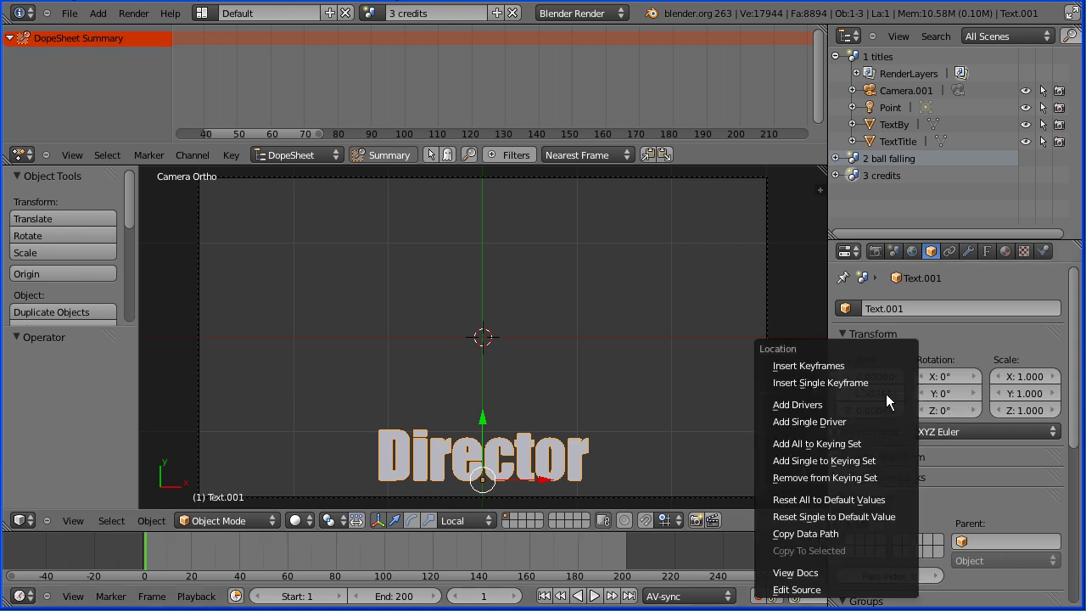
{"action": "left_click", "coordinate": [877, 381]}
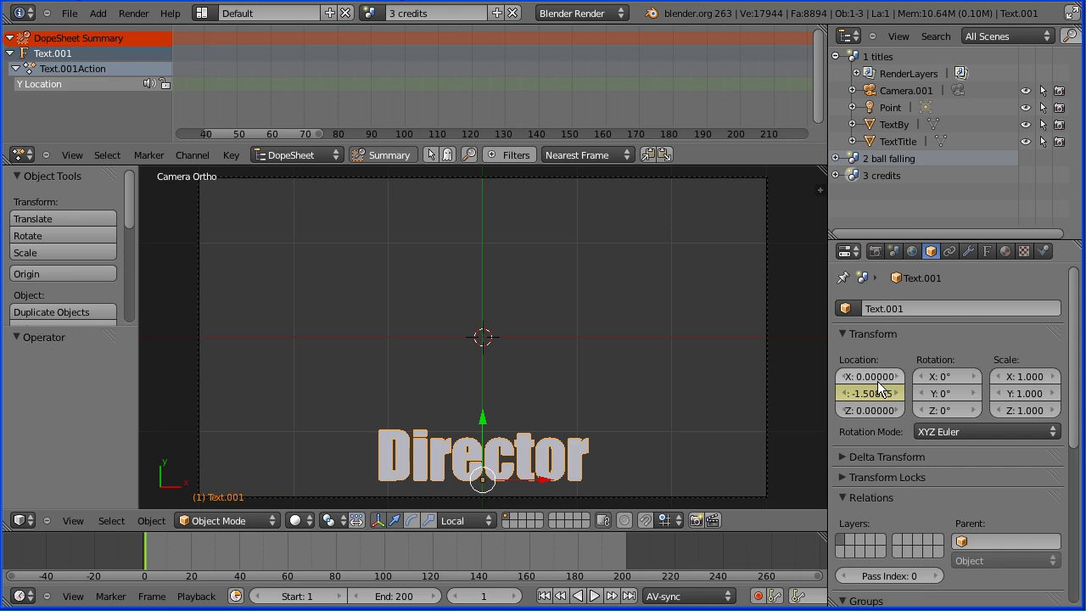
At frame 200, raise the credits text's Y location to about 9.69 and keyframe only that value
{"action": "left_click", "coordinate": [631, 597]}
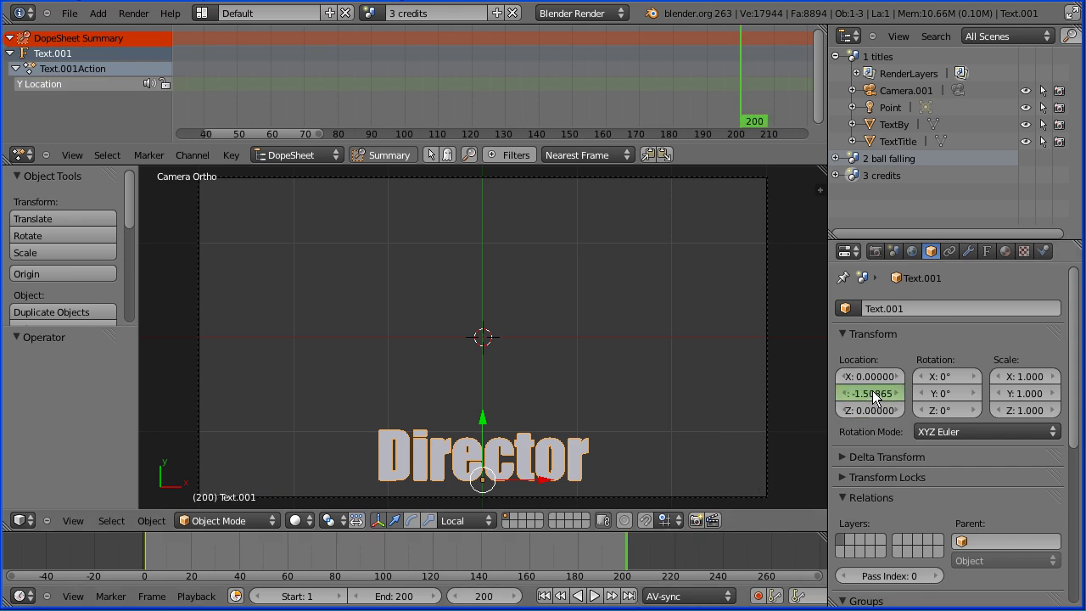
{"action": "left_click_drag", "start_coordinate": [870, 393], "coordinate": [884, 390]}
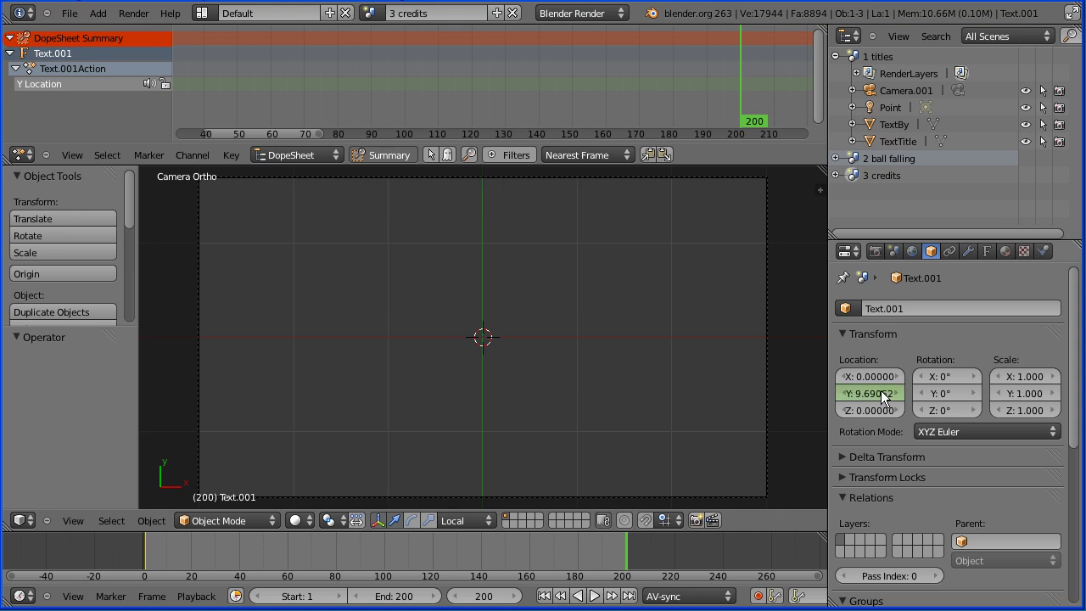
{"action": "right_click", "coordinate": [881, 391]}
{"action": "left_click", "coordinate": [868, 391]}
Set the interpolation mode of the credits text's Y location keyframes to Linear
{"action": "left_click", "coordinate": [231, 155]}
{"action": "mouse_move", "coordinate": [308, 318]}
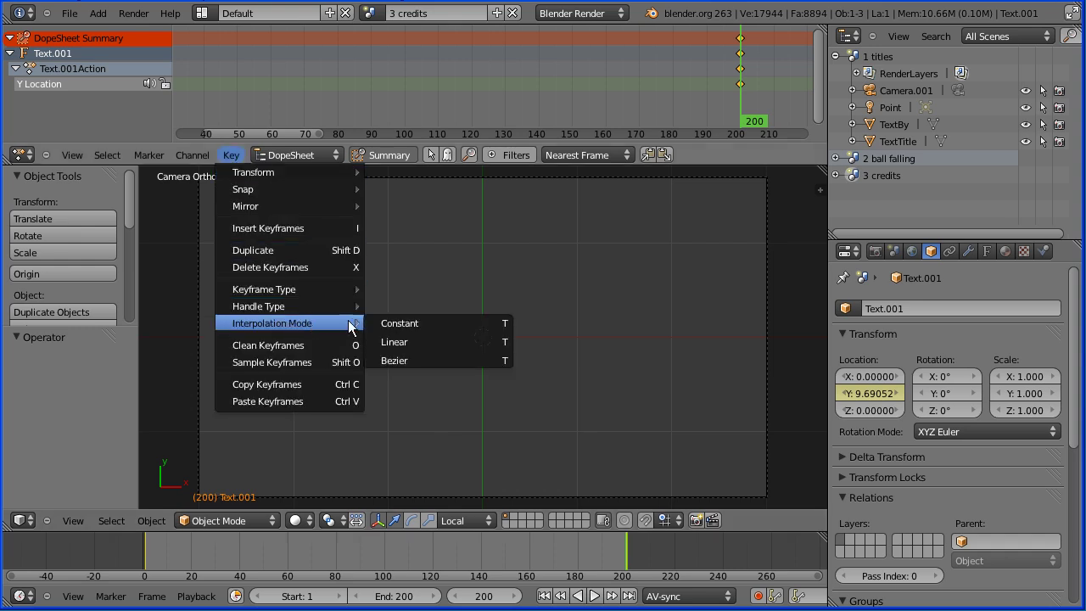
{"action": "left_click", "coordinate": [423, 339]}
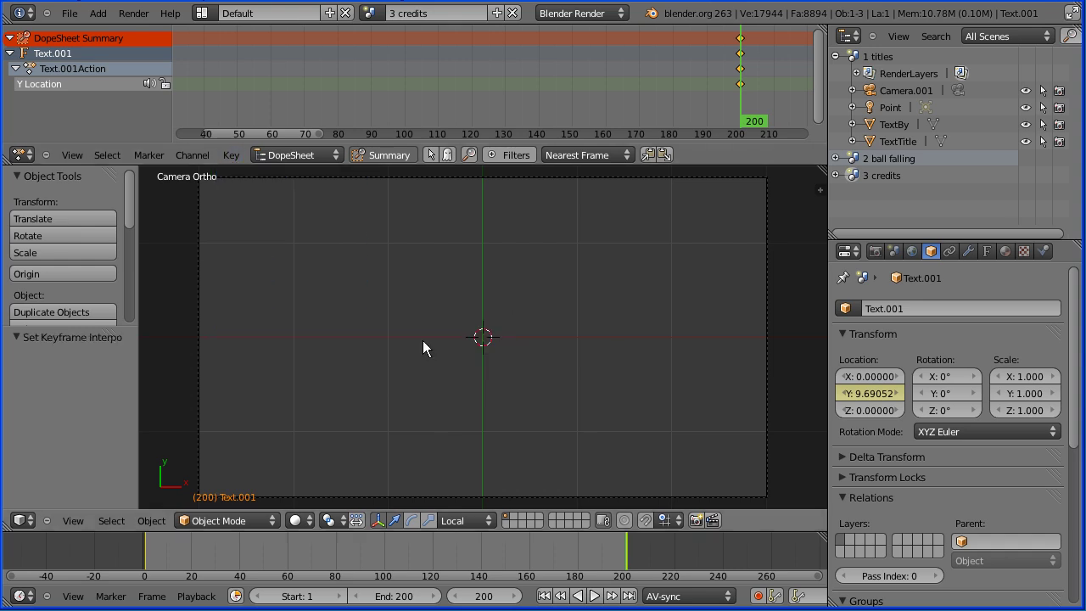
Play the credits scene from its first frame to check the upward scroll, and stop the playback
{"action": "left_click", "coordinate": [547, 595]}
{"action": "left_click", "coordinate": [594, 596]}
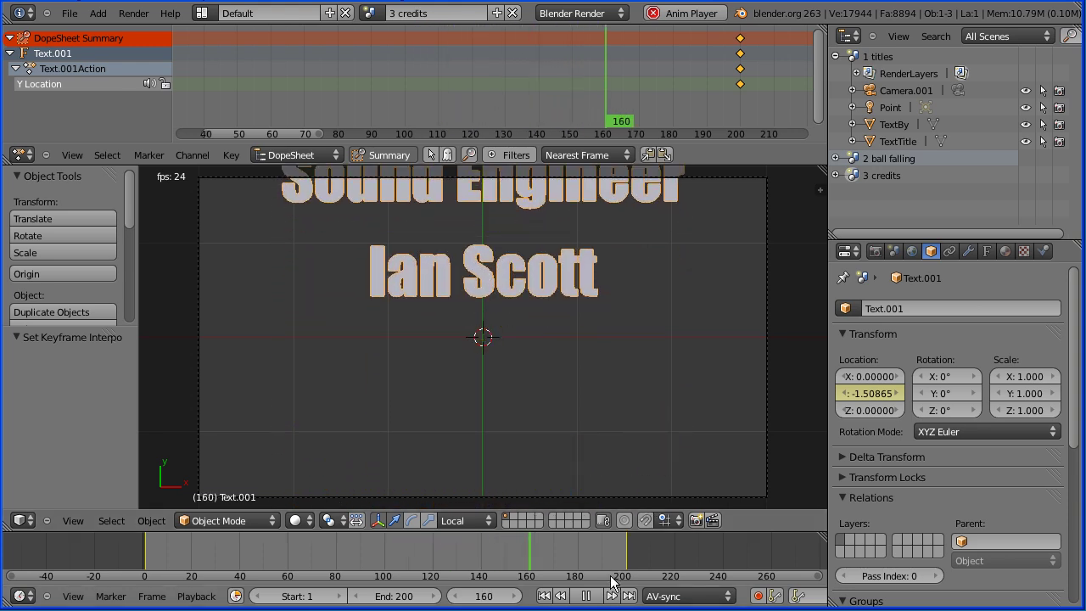
{"action": "left_click", "coordinate": [586, 597]}
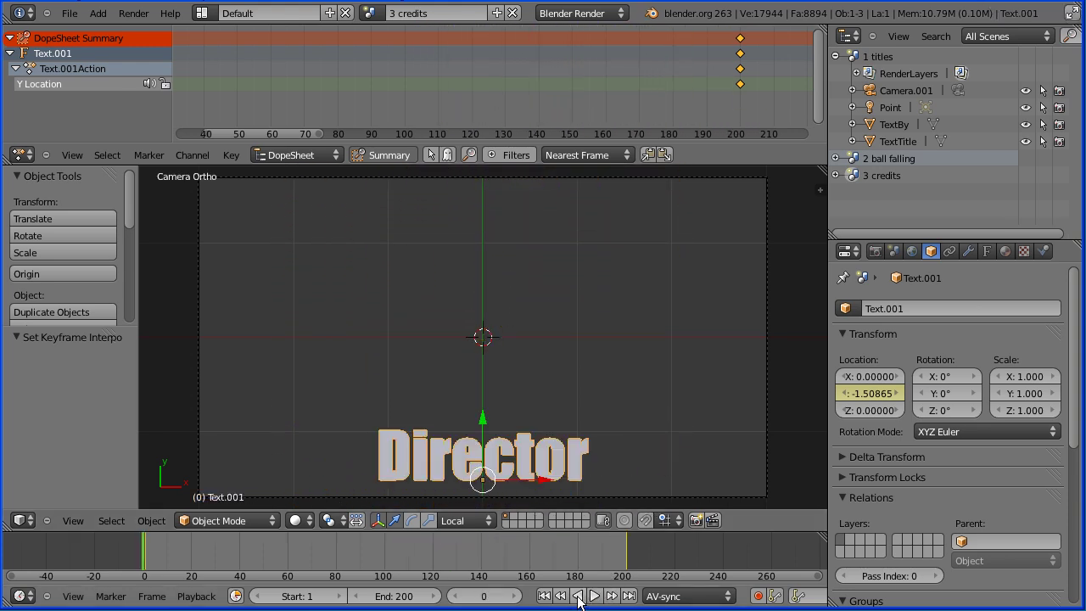